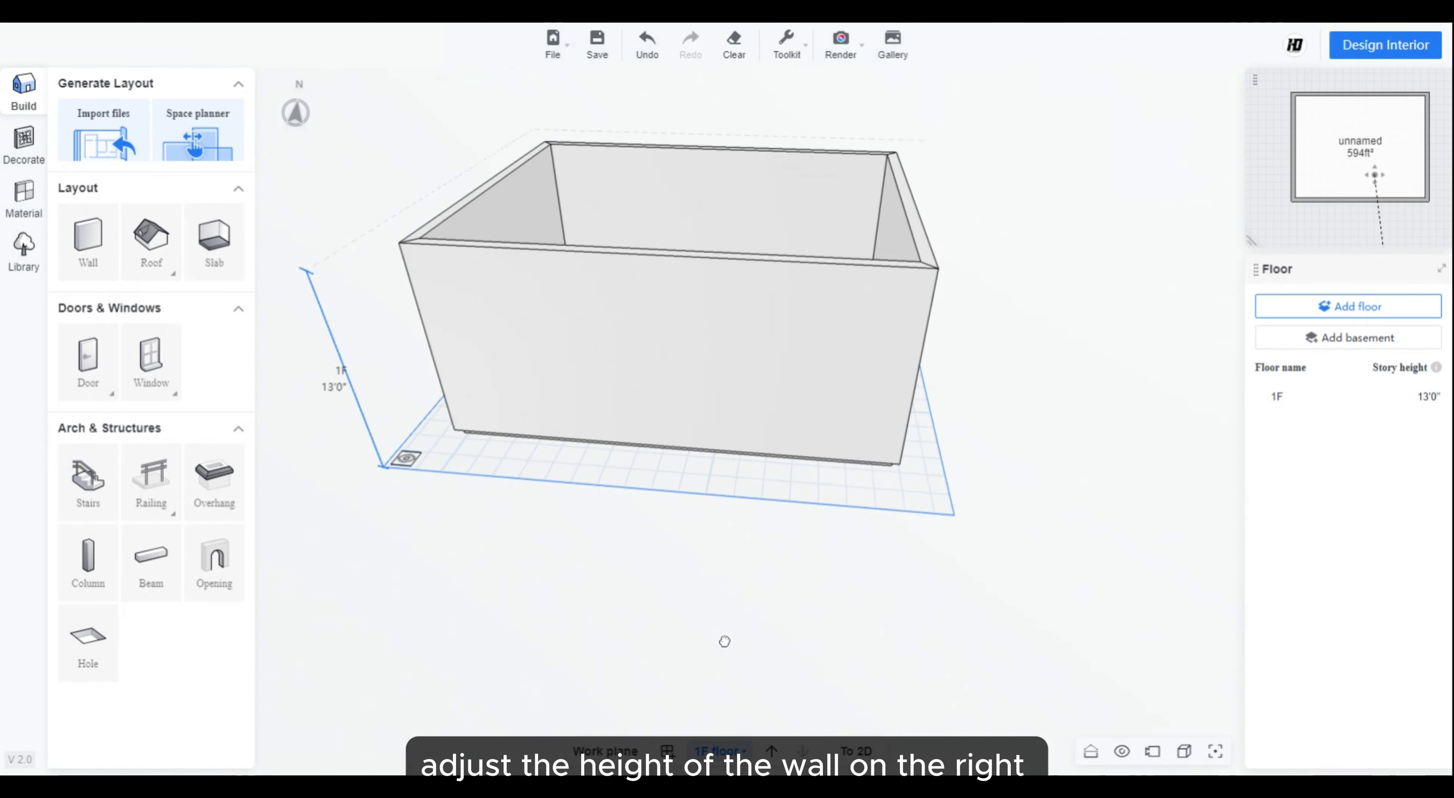
# - Start an automatic roof over the four walls and choose the gable-roof type
pyautogui.click(169, 265)
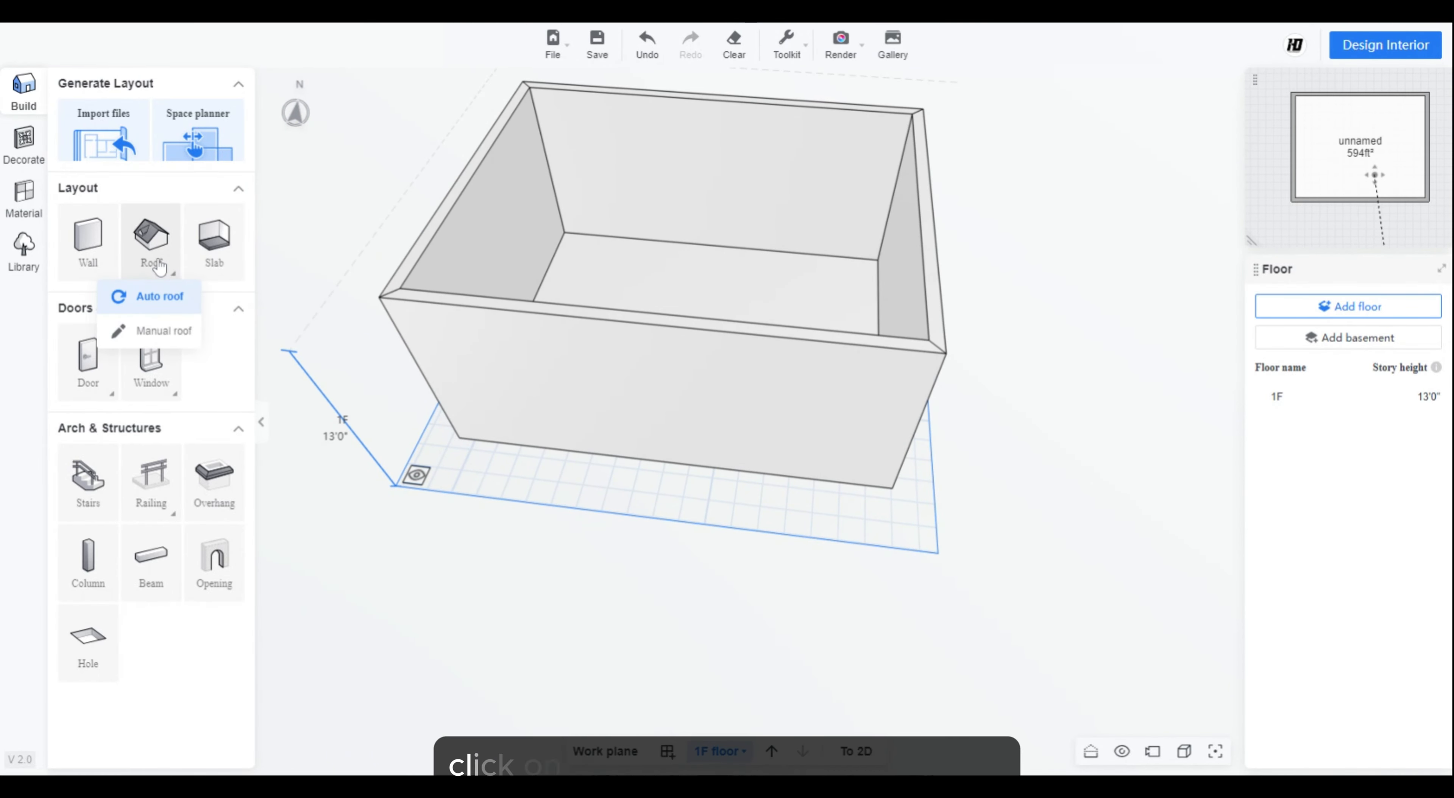
pyautogui.click(147, 294)
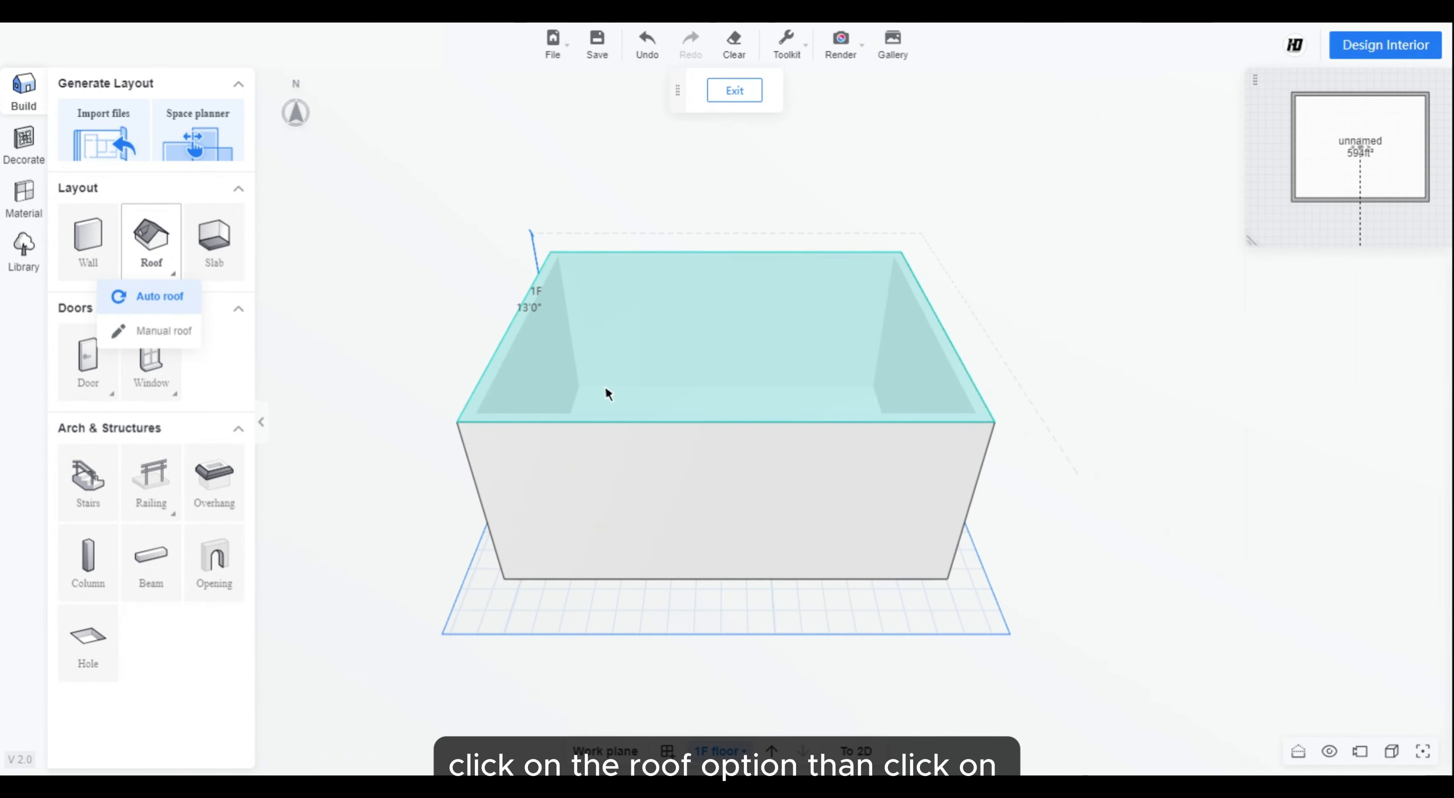
pyautogui.click(686, 385)
pyautogui.click(215, 155)
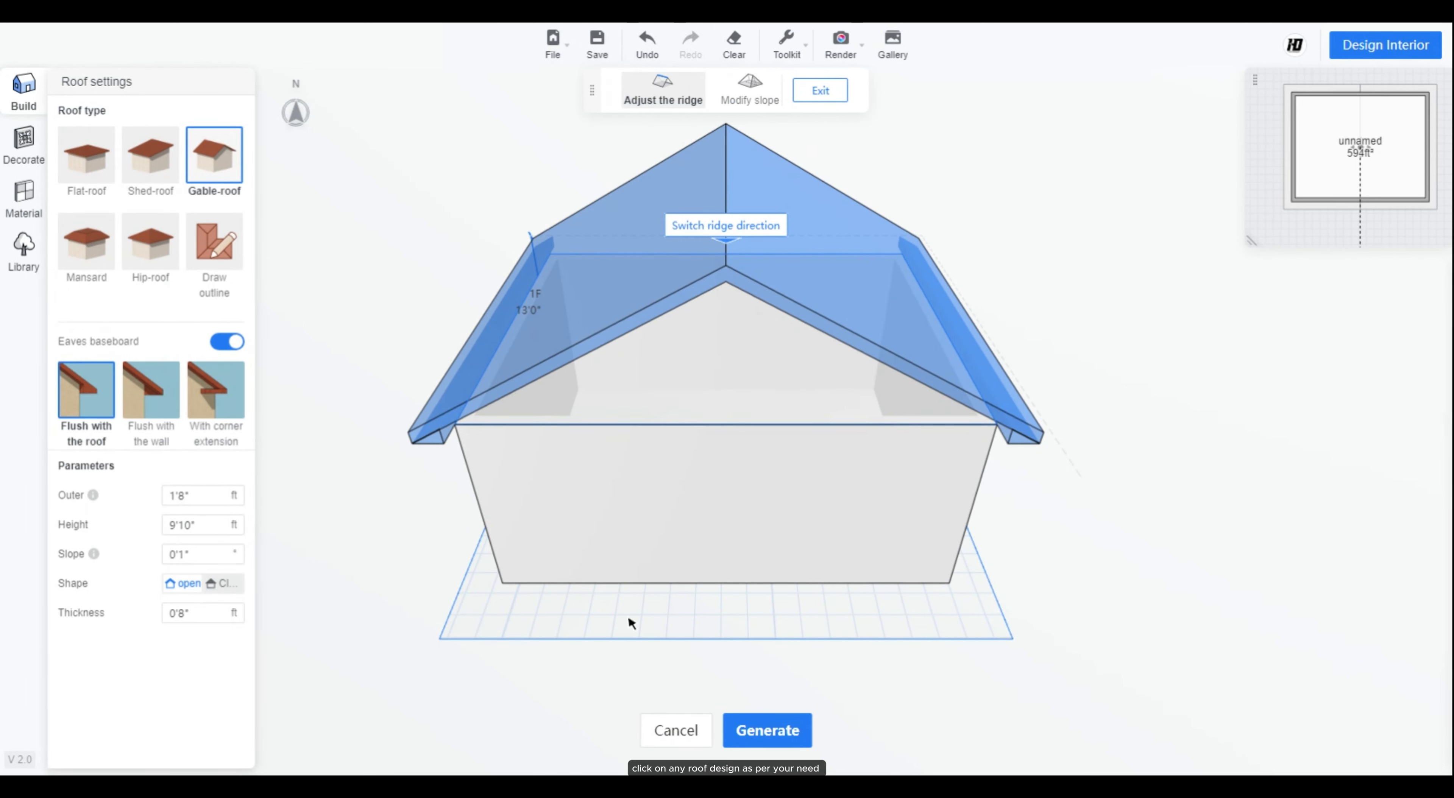
# - Set the gable roof's eaves baseboard to Flush with the wall and its shape to closed, and generate the roof
pyautogui.click(134, 379)
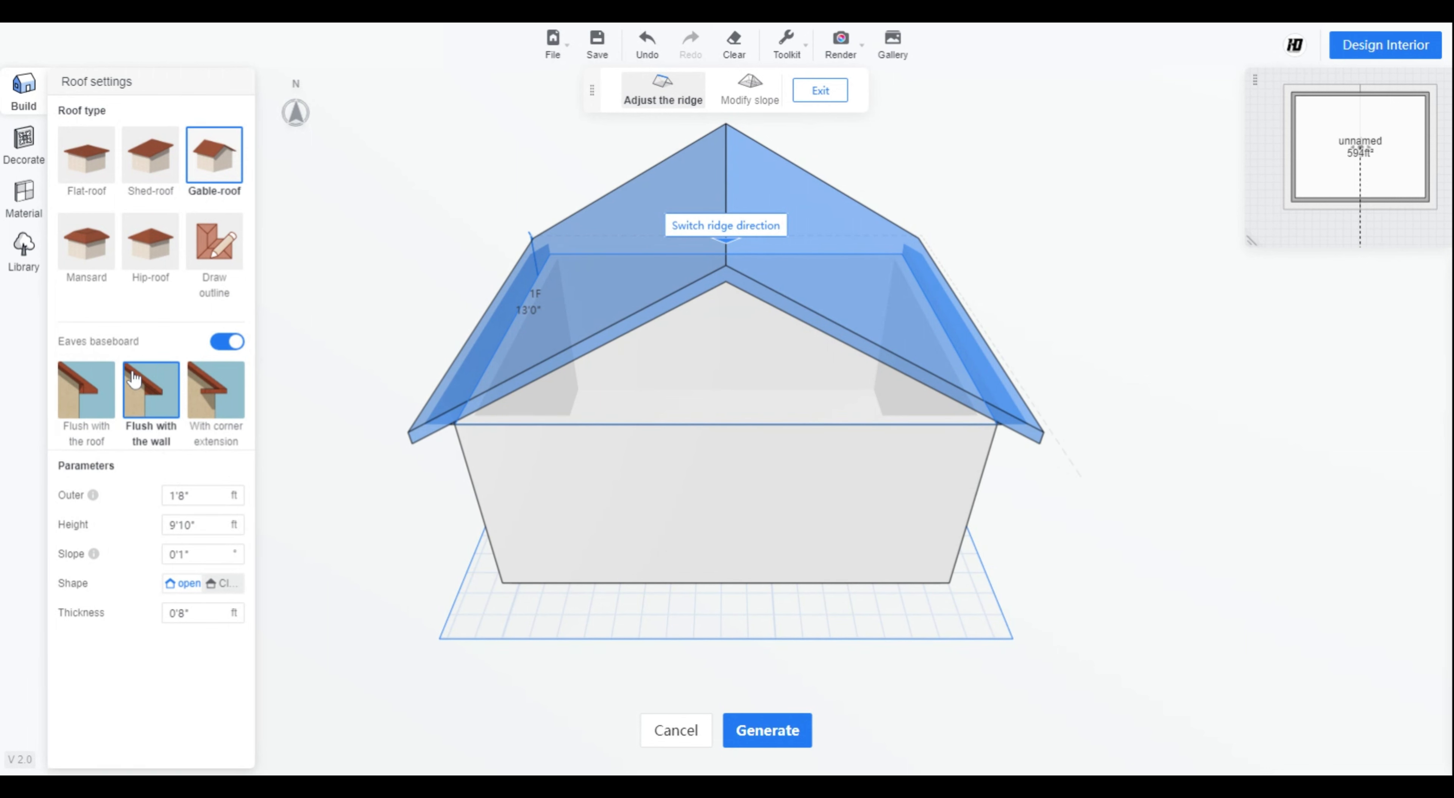
pyautogui.click(210, 397)
pyautogui.click(154, 405)
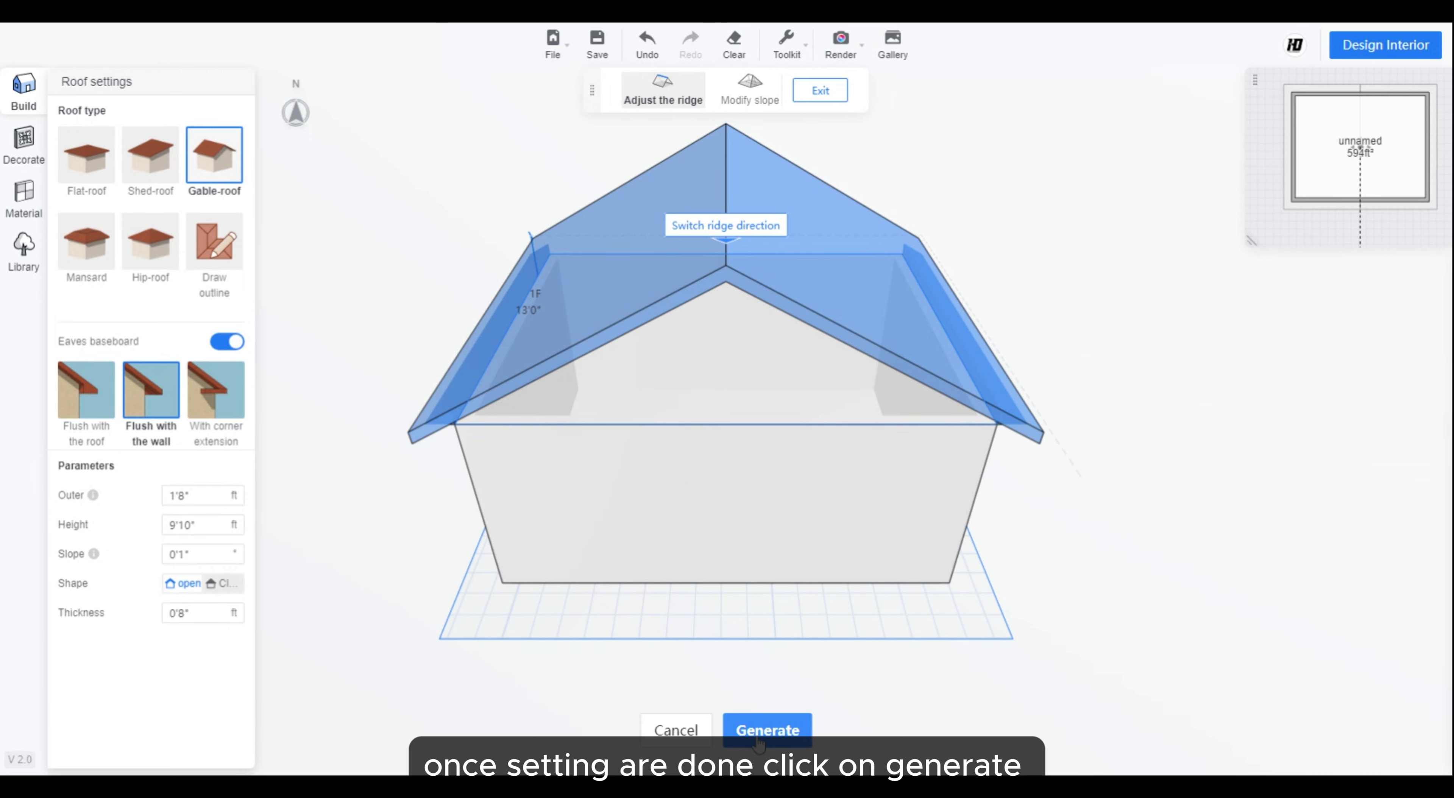
pyautogui.click(223, 584)
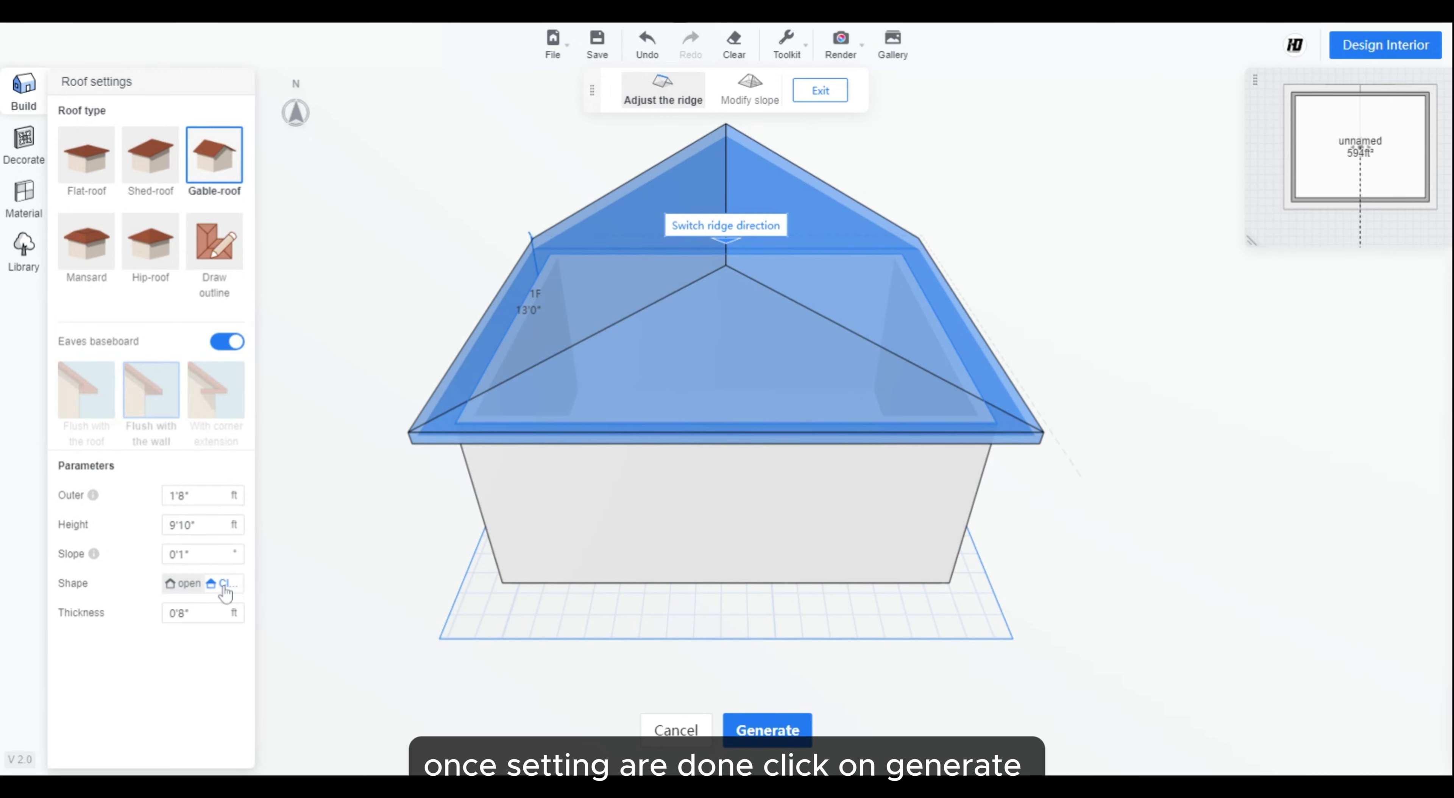
pyautogui.moveTo(560, 681); pyautogui.dragTo(898, 684)
pyautogui.click(759, 730)
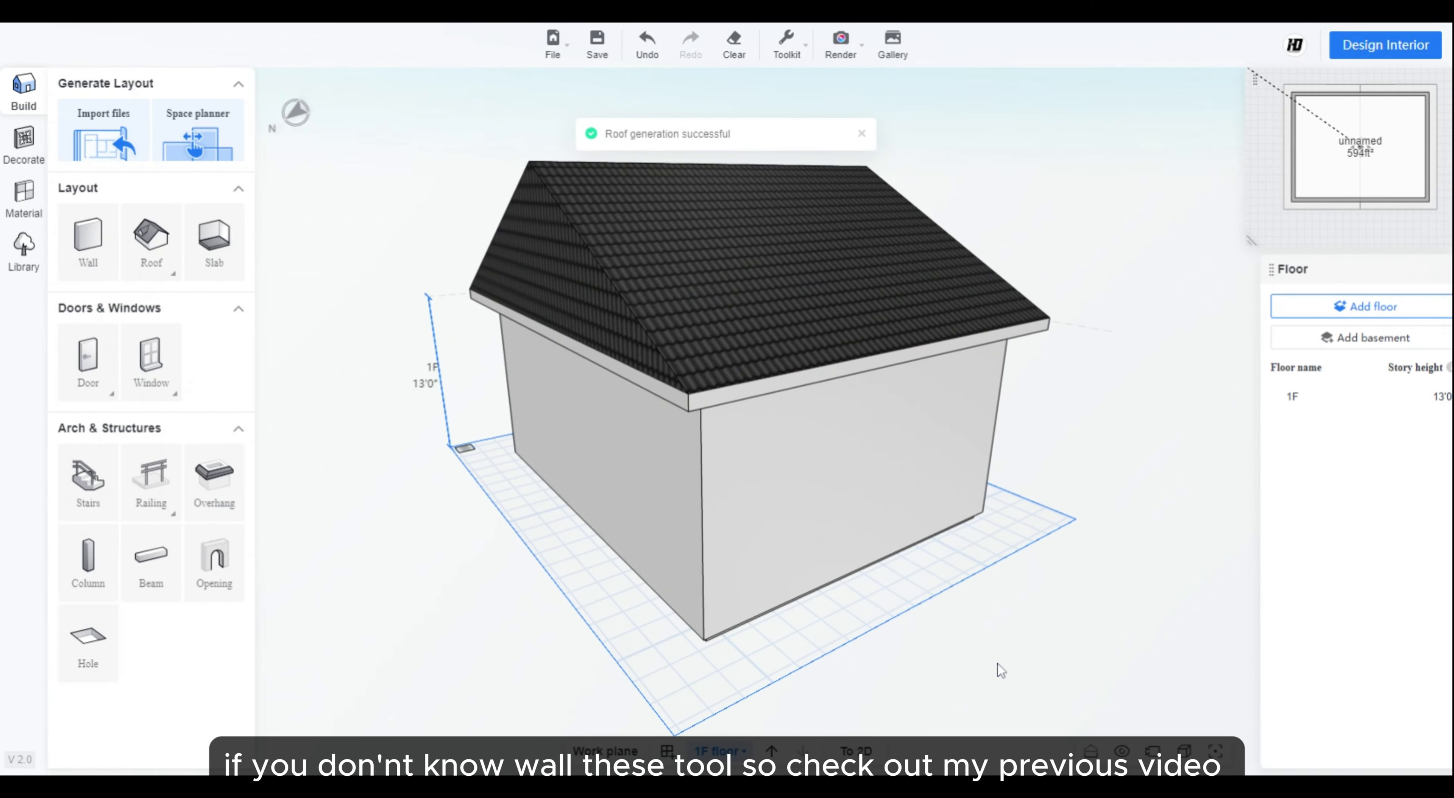
# - Edit the generated gable roof, change its shape to open, and finish the roof edit
pyautogui.moveTo(986, 655); pyautogui.dragTo(728, 638)
pyautogui.click(779, 321)
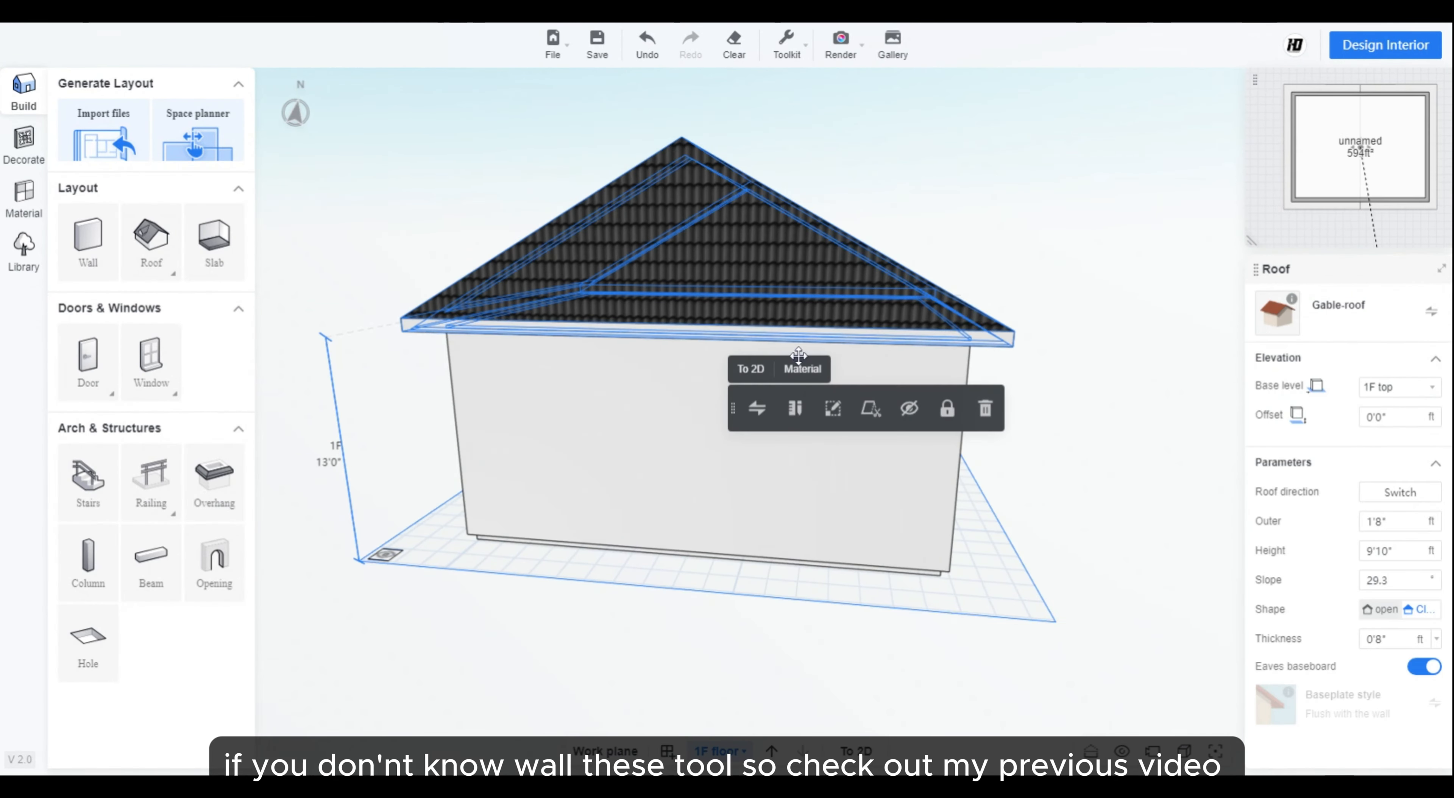
pyautogui.click(843, 418)
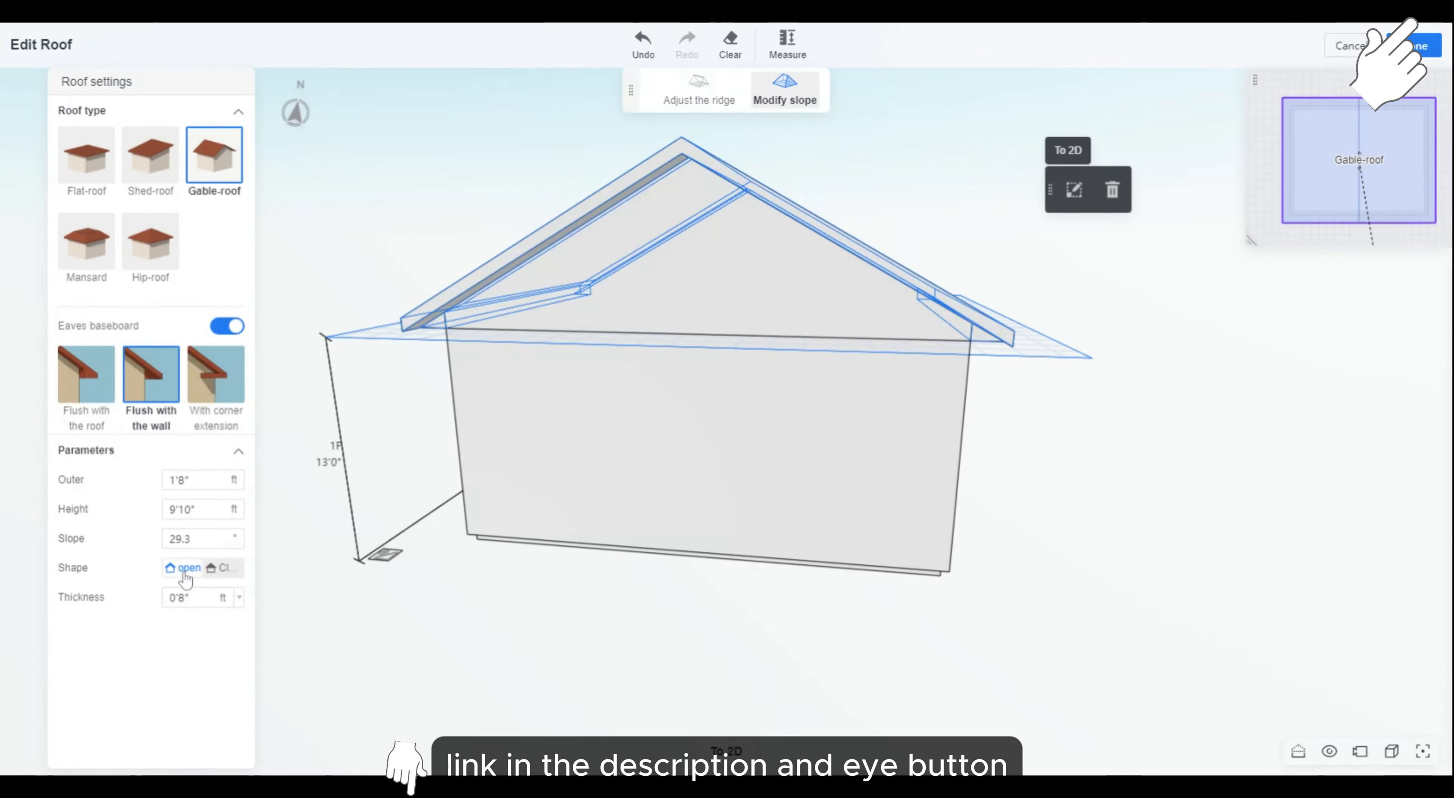
pyautogui.moveTo(513, 530); pyautogui.dragTo(1015, 571)
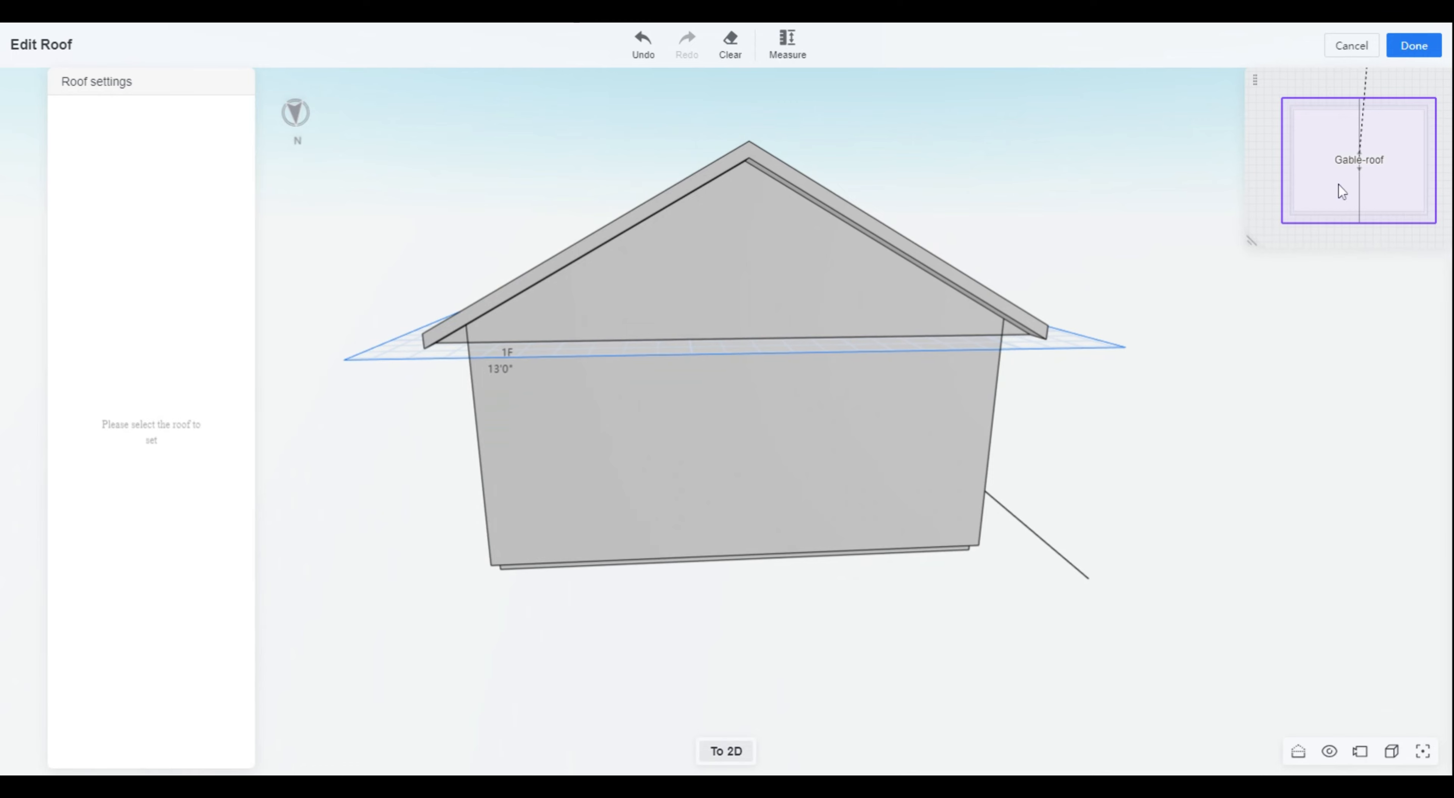
pyautogui.click(1414, 45)
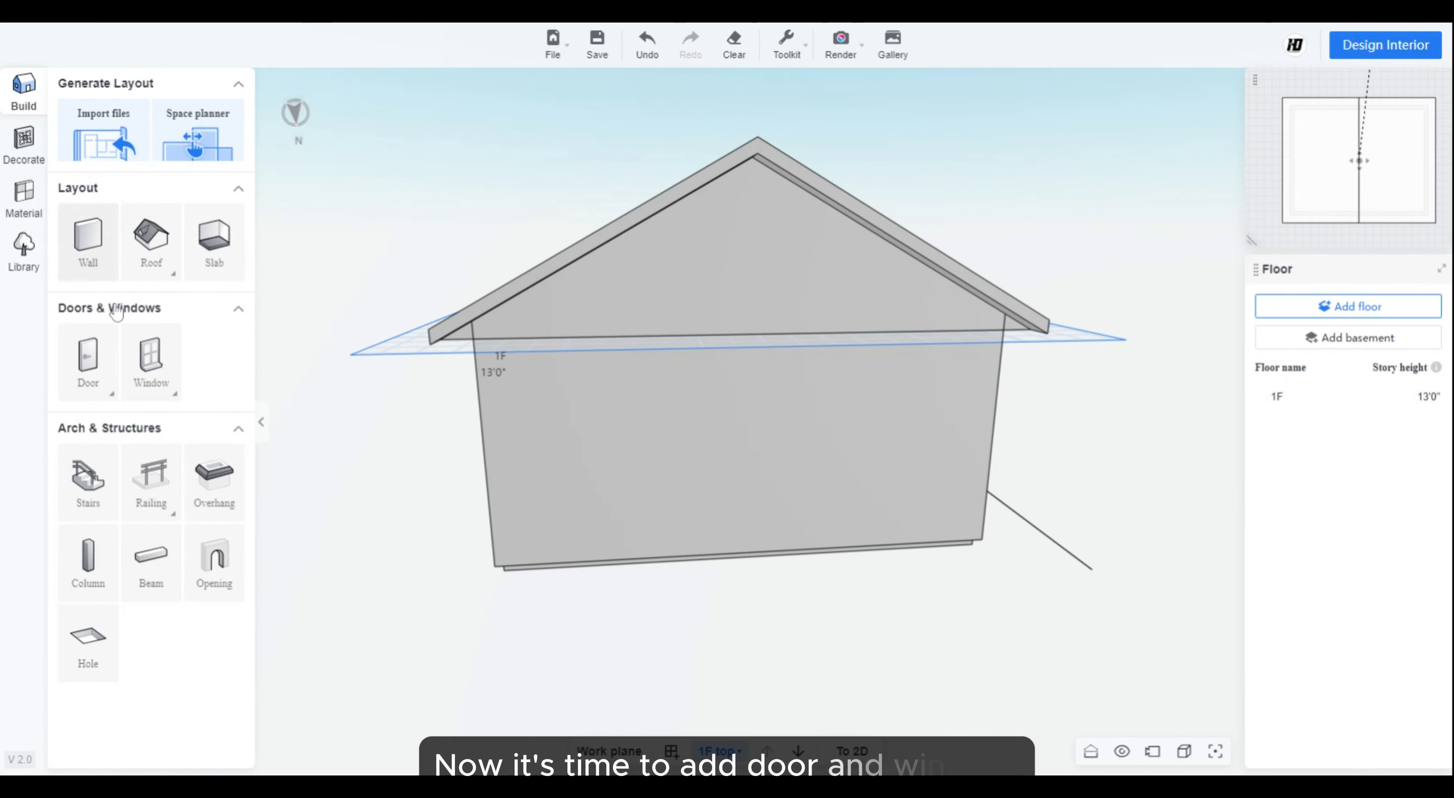
# - Place a double door at floor level near the middle of the front gable wall
pyautogui.click(90, 378)
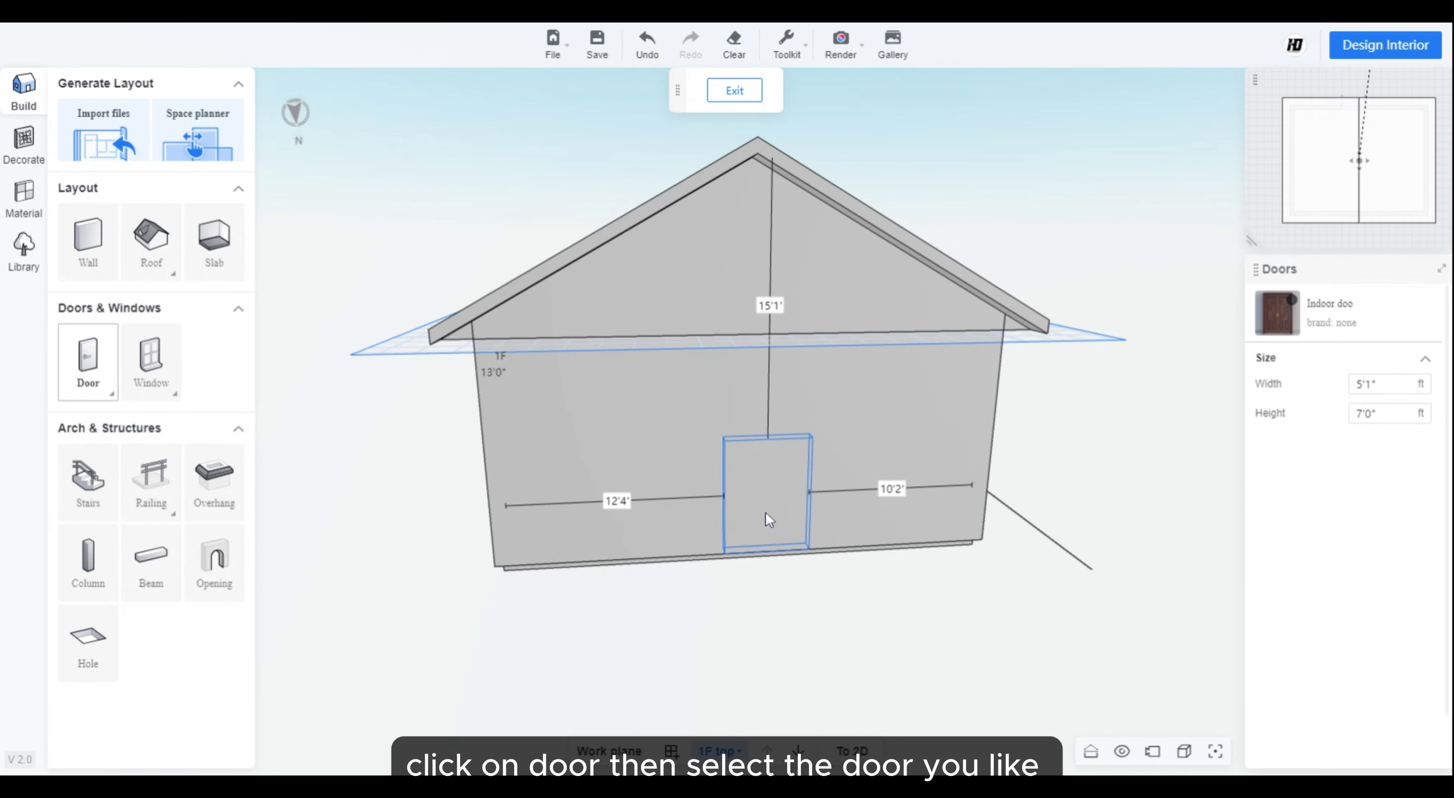
pyautogui.click(769, 520)
pyautogui.press('Escape')
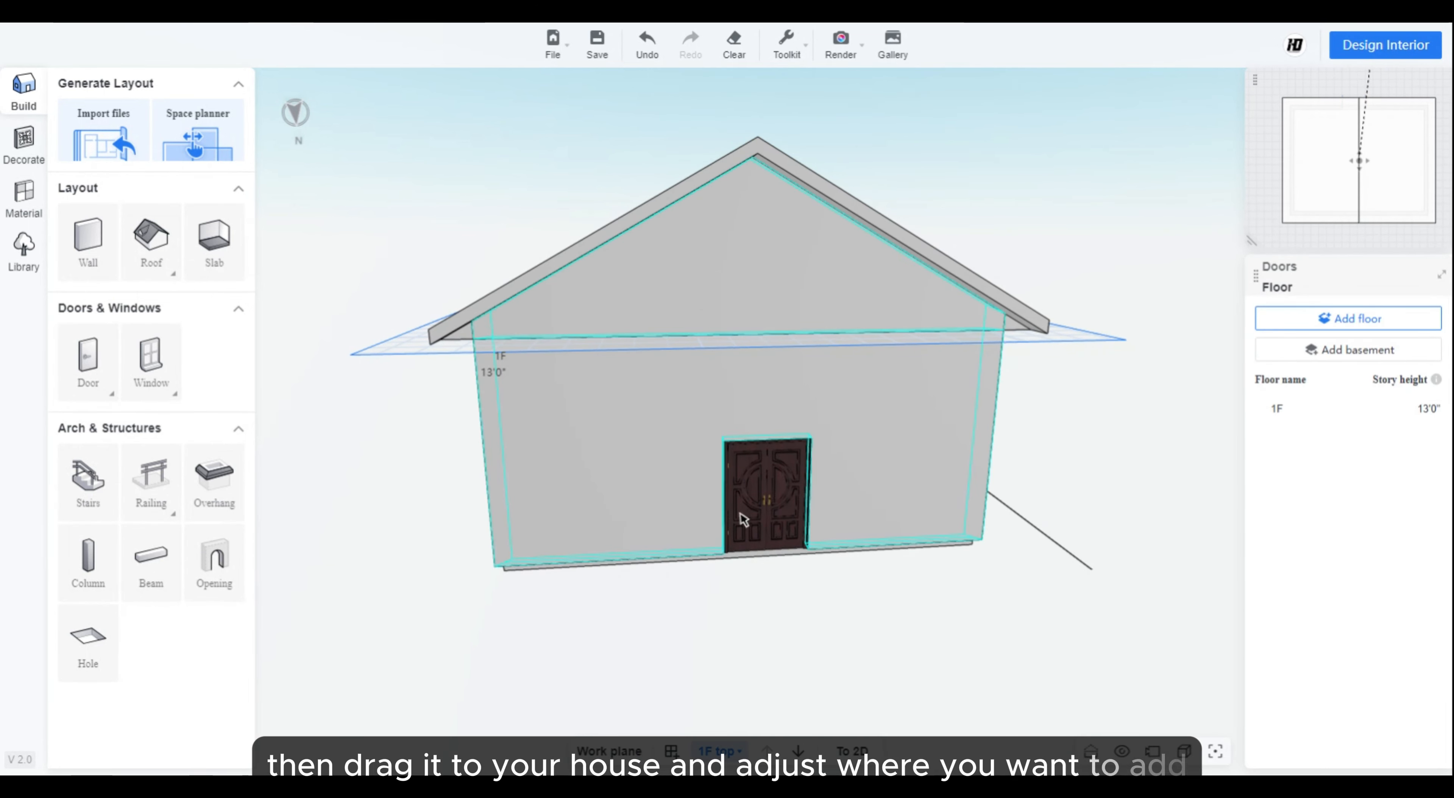
# - Adjust the double door's size, setting its height to 7 ft
pyautogui.click(753, 520)
pyautogui.moveTo(771, 439); pyautogui.dragTo(769, 404)
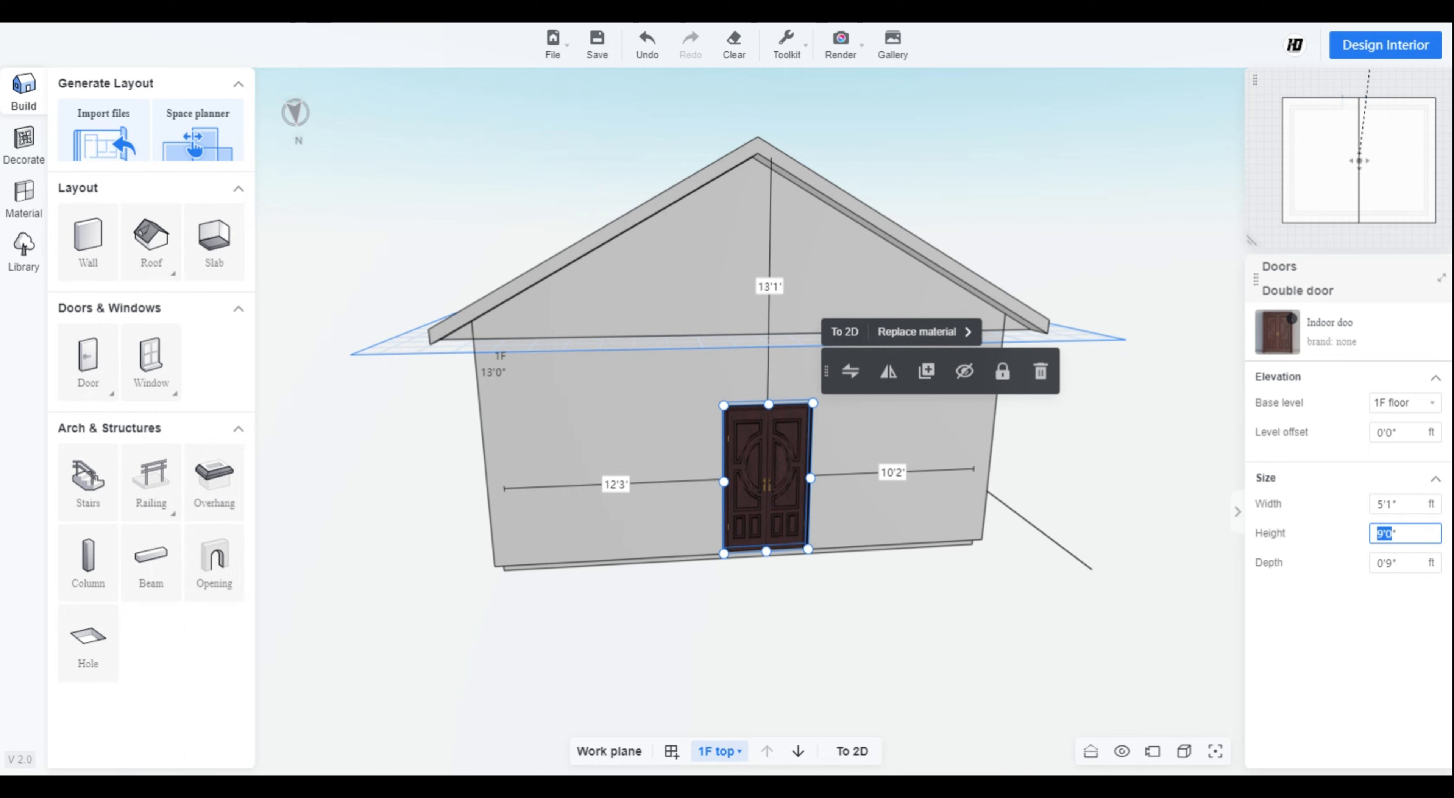
pyautogui.write('7')
pyautogui.click(694, 538)
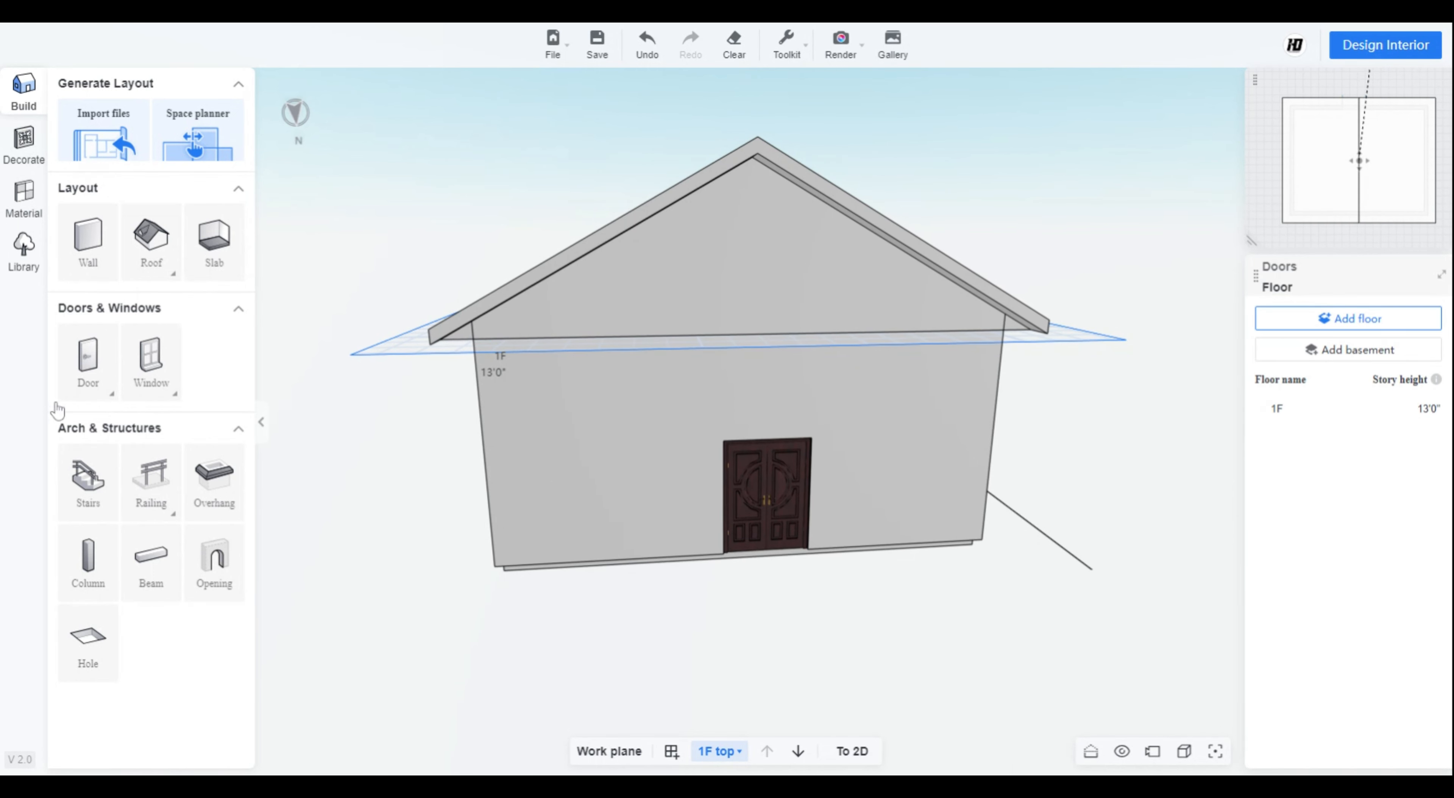
# - Replace the dark double door with the Lizhuzhu Wooden Door from the public door library, placed near the middle of the front wall
pyautogui.moveTo(100, 404)
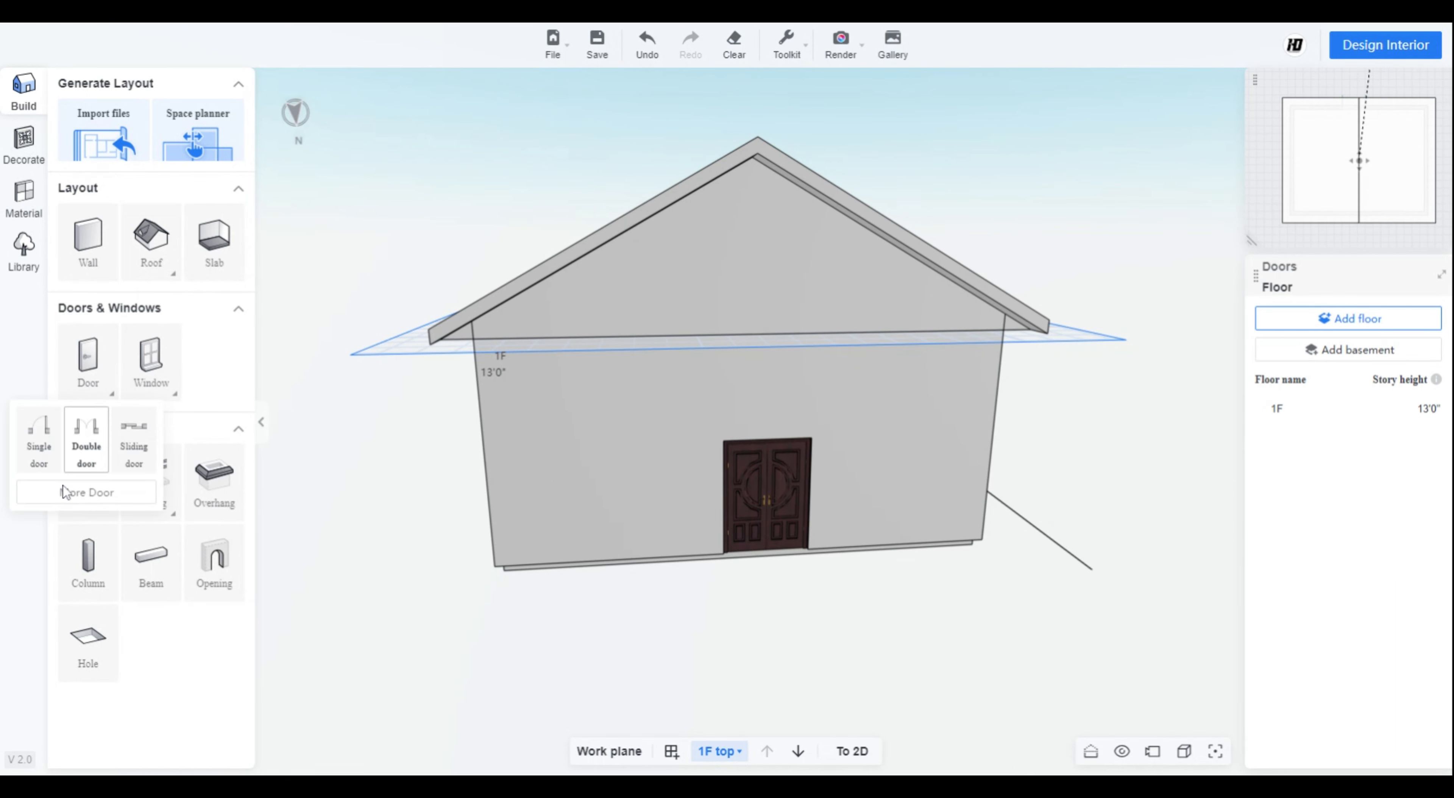
pyautogui.click(86, 492)
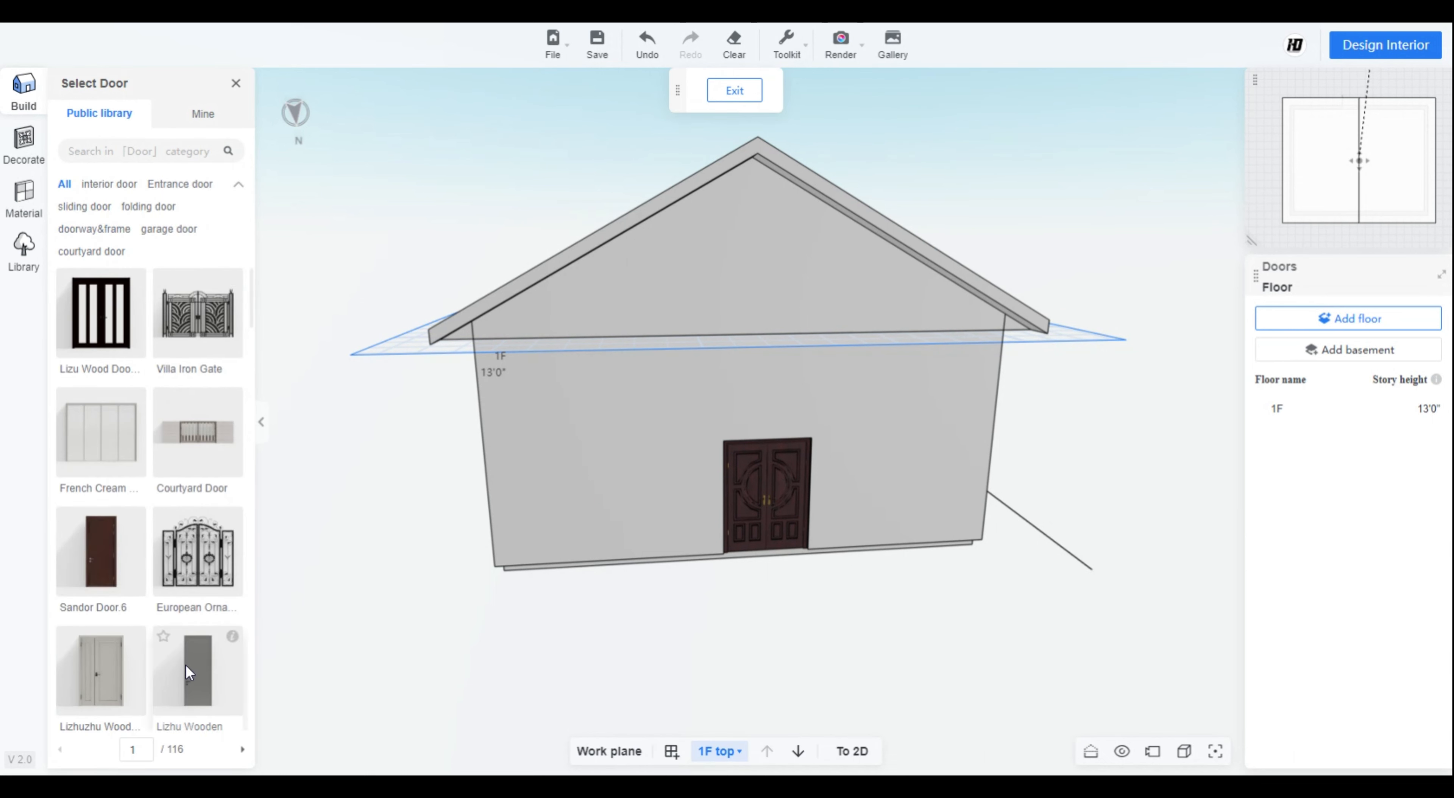
pyautogui.moveTo(134, 638)
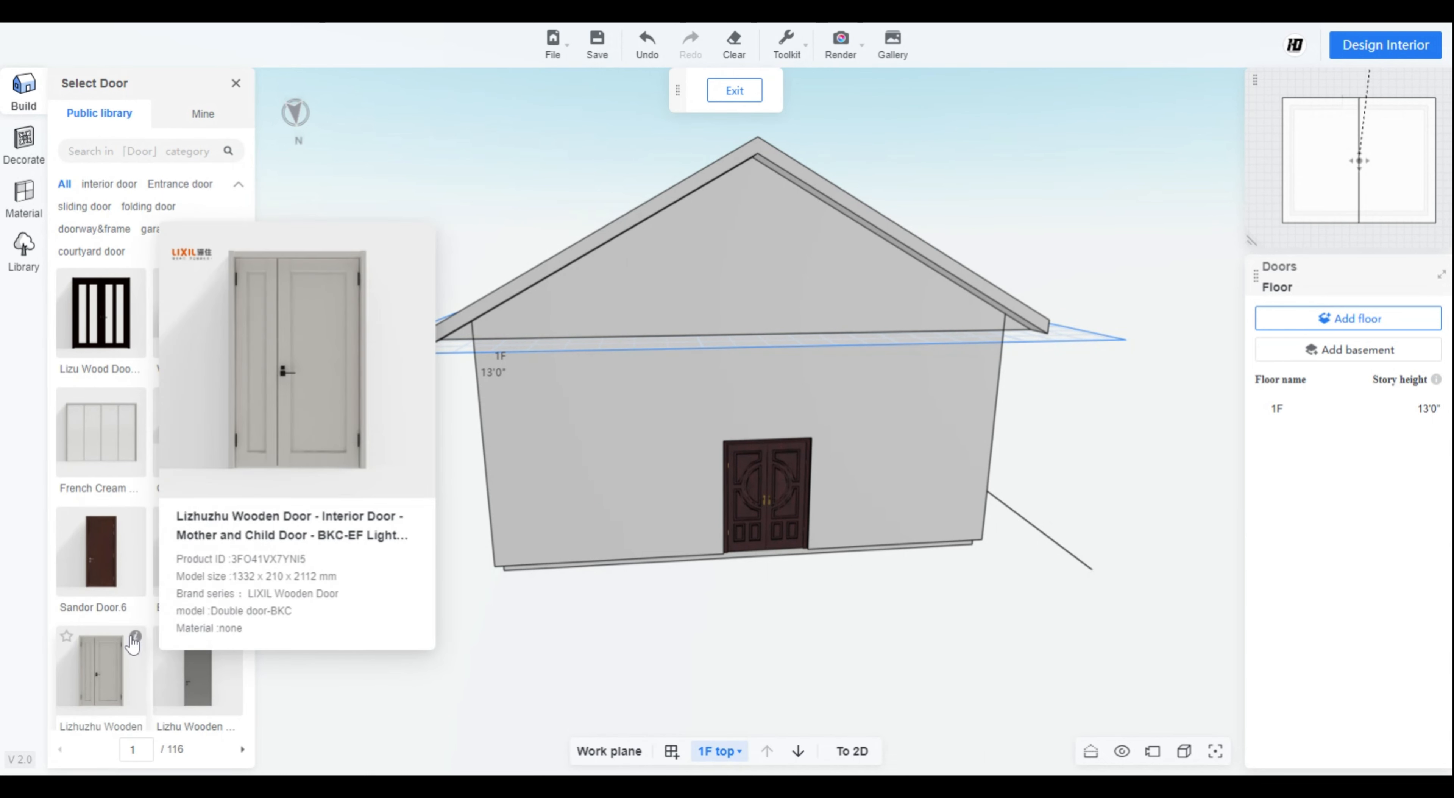
pyautogui.click(107, 689)
pyautogui.click(773, 489)
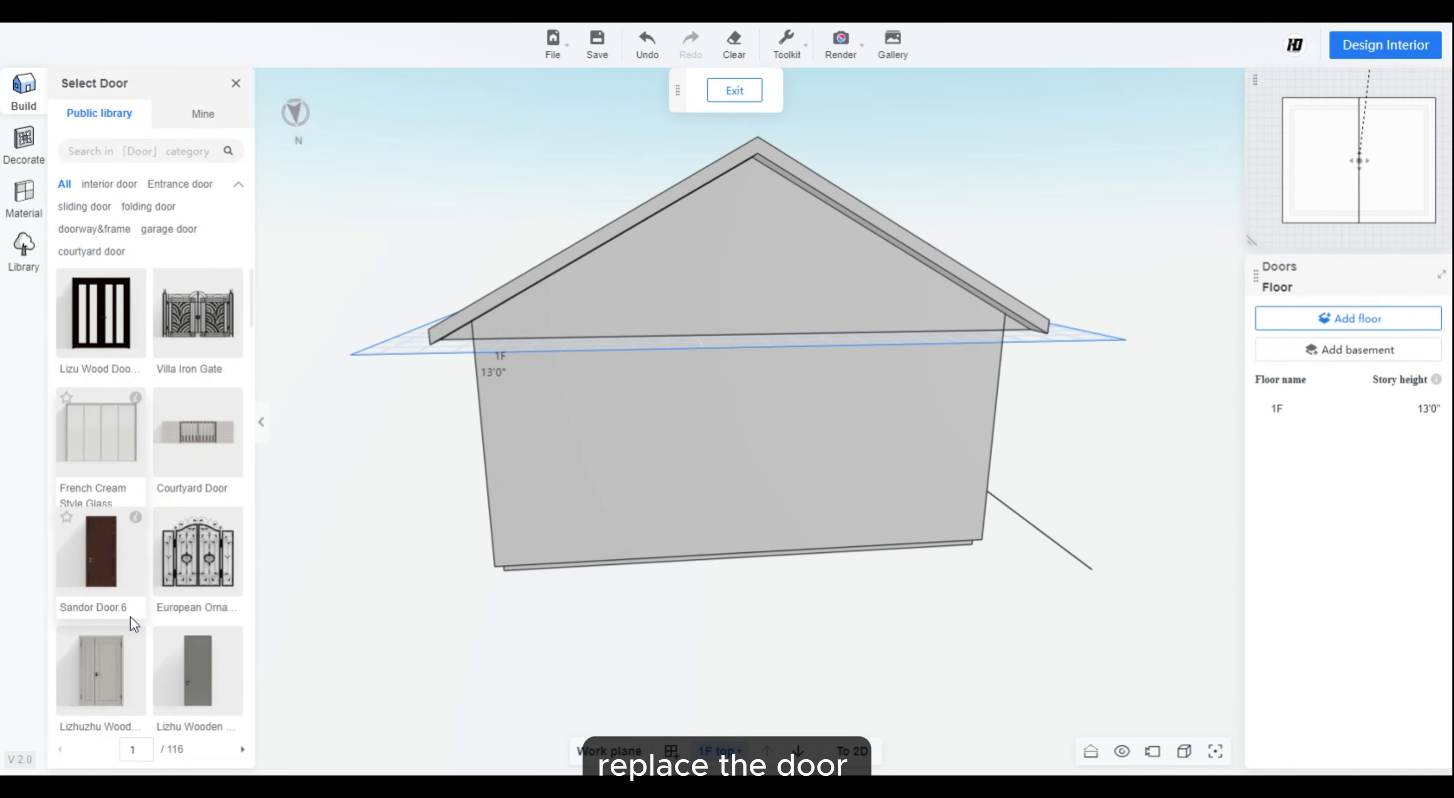
pyautogui.click(737, 497)
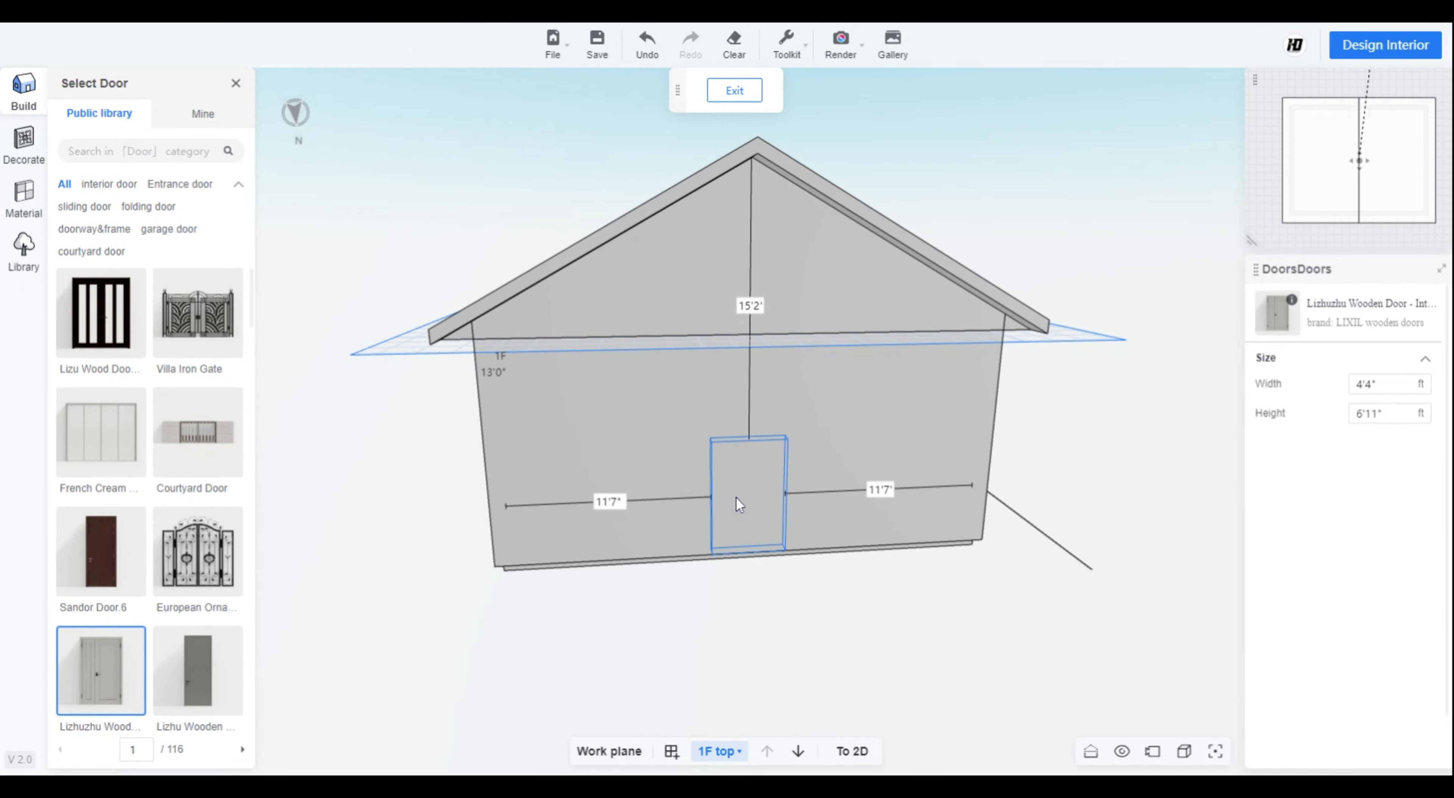
pyautogui.click(791, 624)
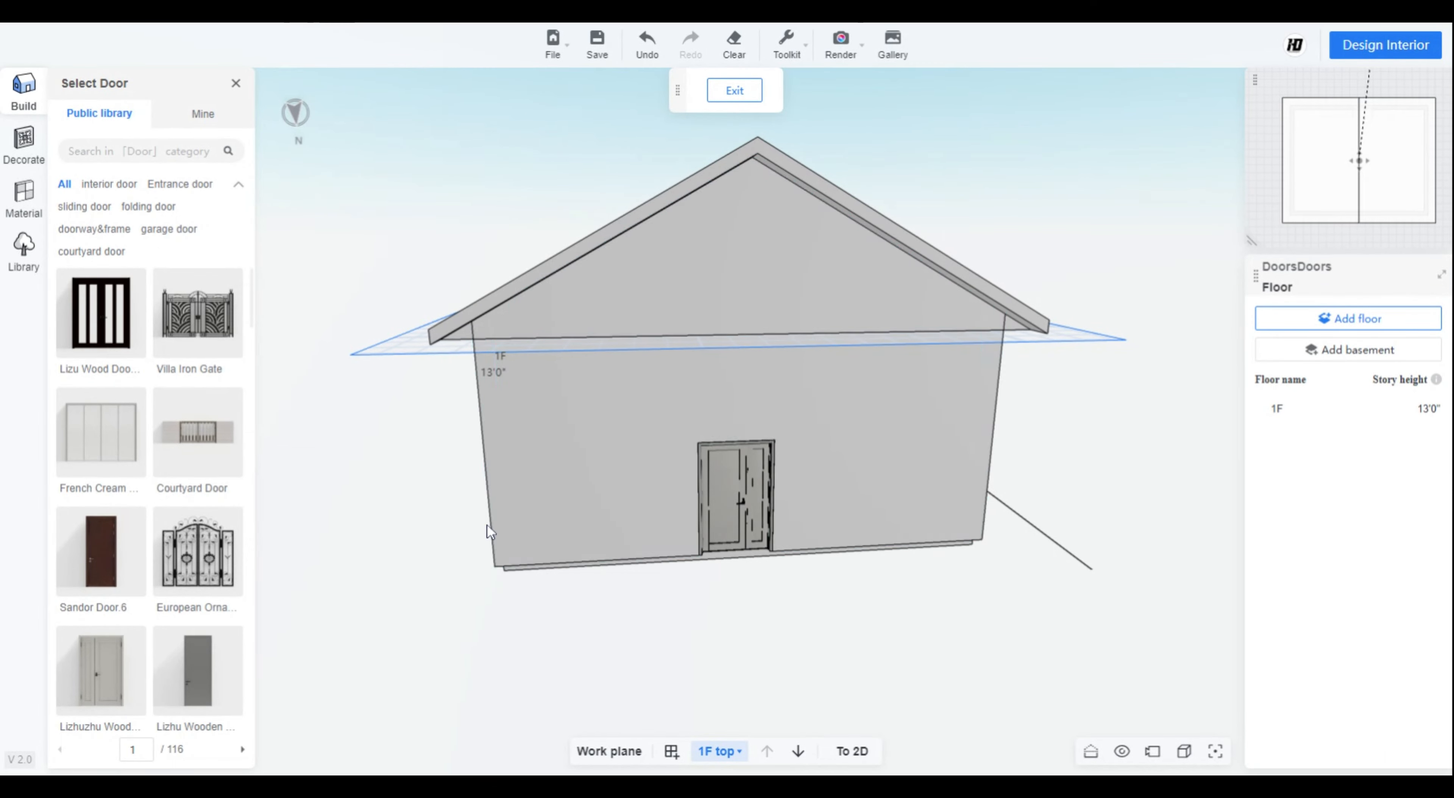
# - Place two French windows, 8'11" wide and 6'7" high, on the front wall, one on each side of the door
pyautogui.click(36, 102)
pyautogui.click(149, 362)
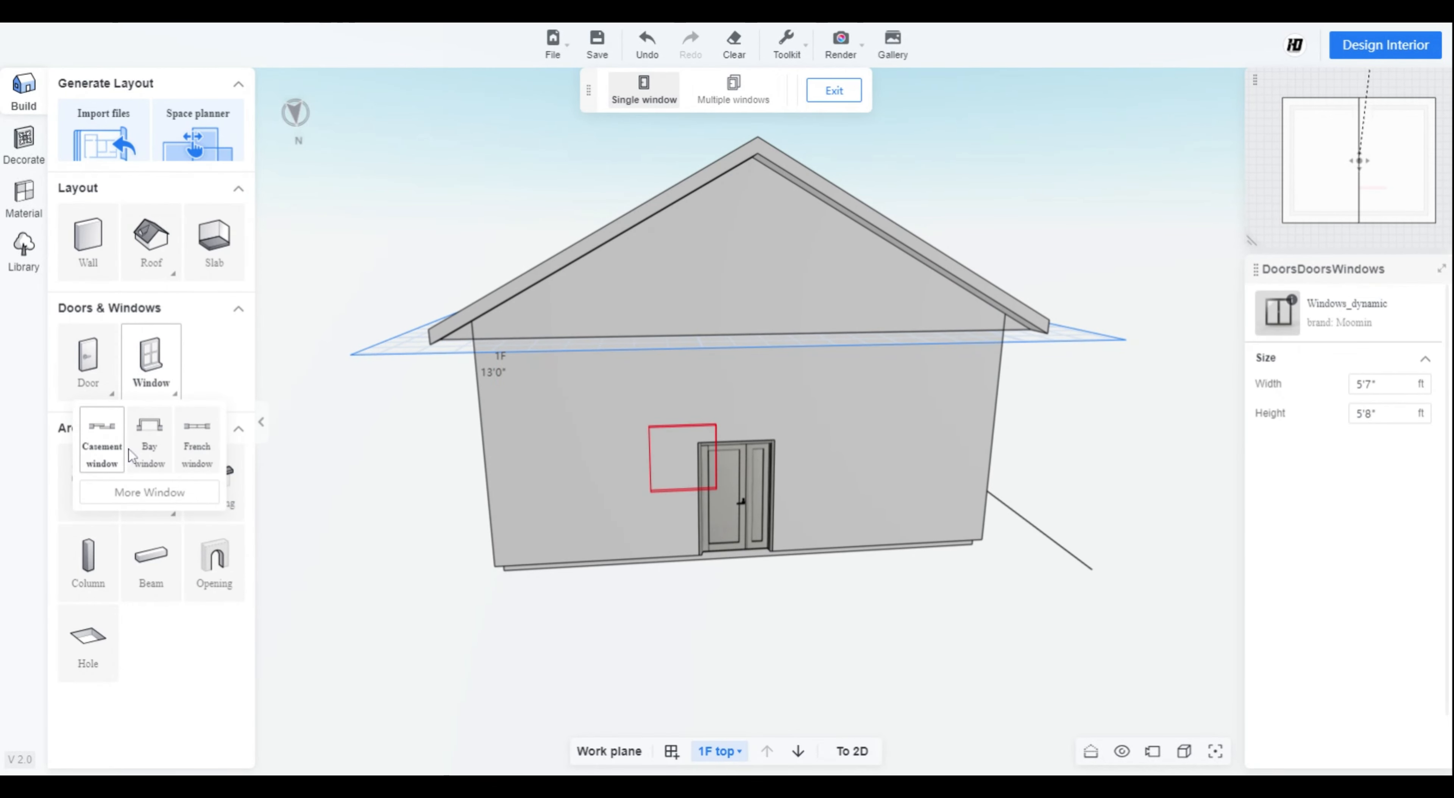
pyautogui.click(198, 454)
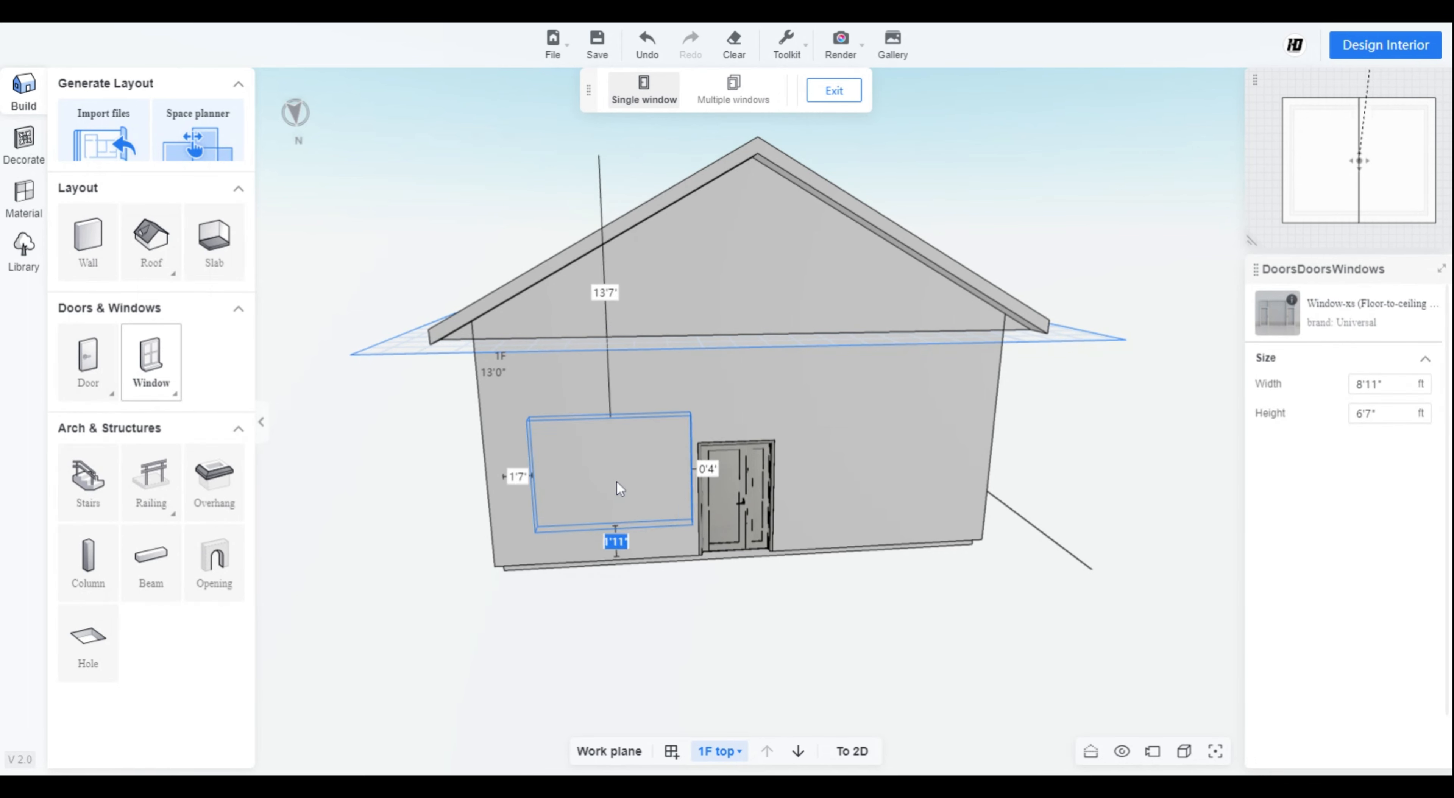
pyautogui.click(581, 480)
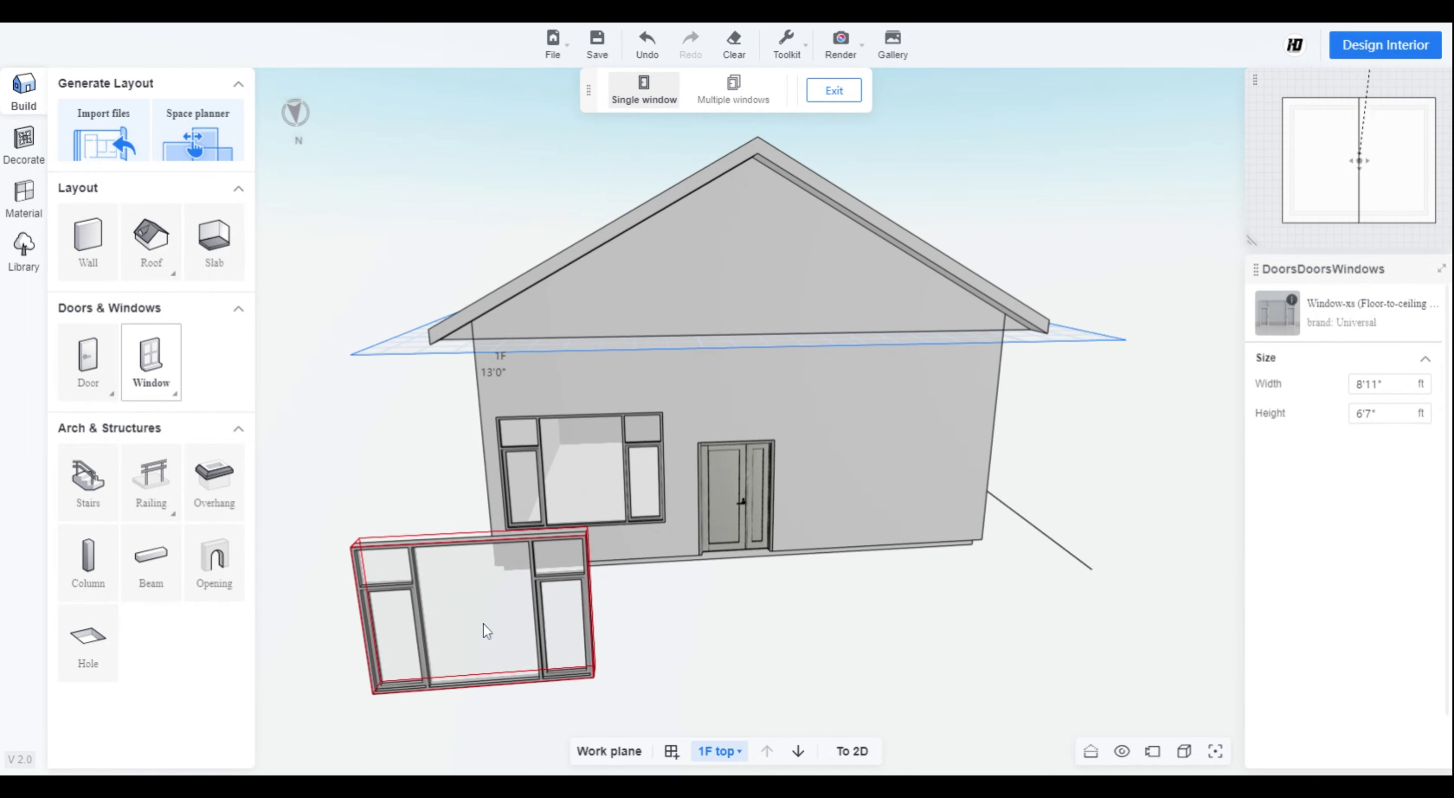
pyautogui.click(881, 484)
pyautogui.press('Escape')
pyautogui.moveTo(503, 665); pyautogui.dragTo(479, 627)
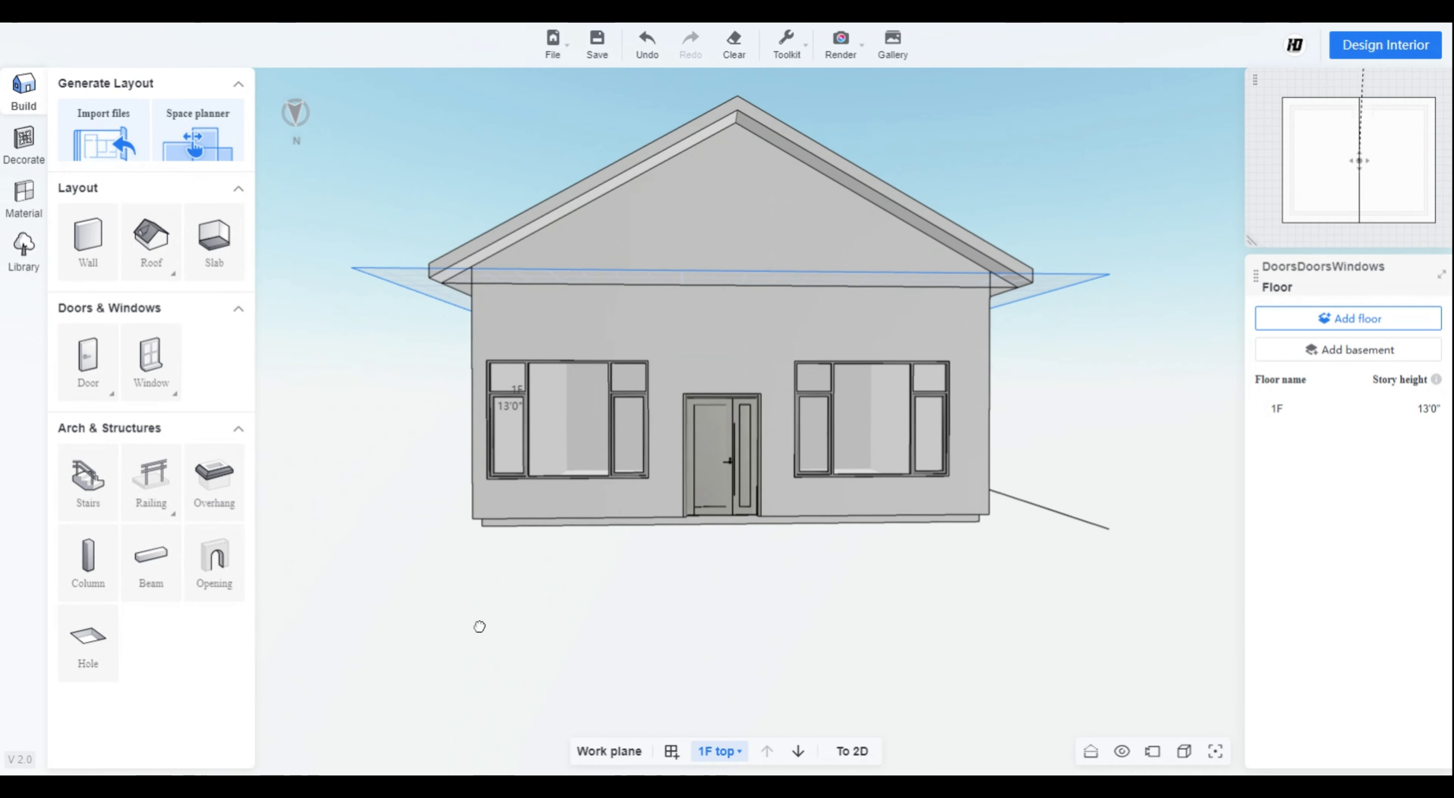
# - Replace the window left of the door with the sliding window model, and open the model replacement for the window right of the door
pyautogui.click(604, 408)
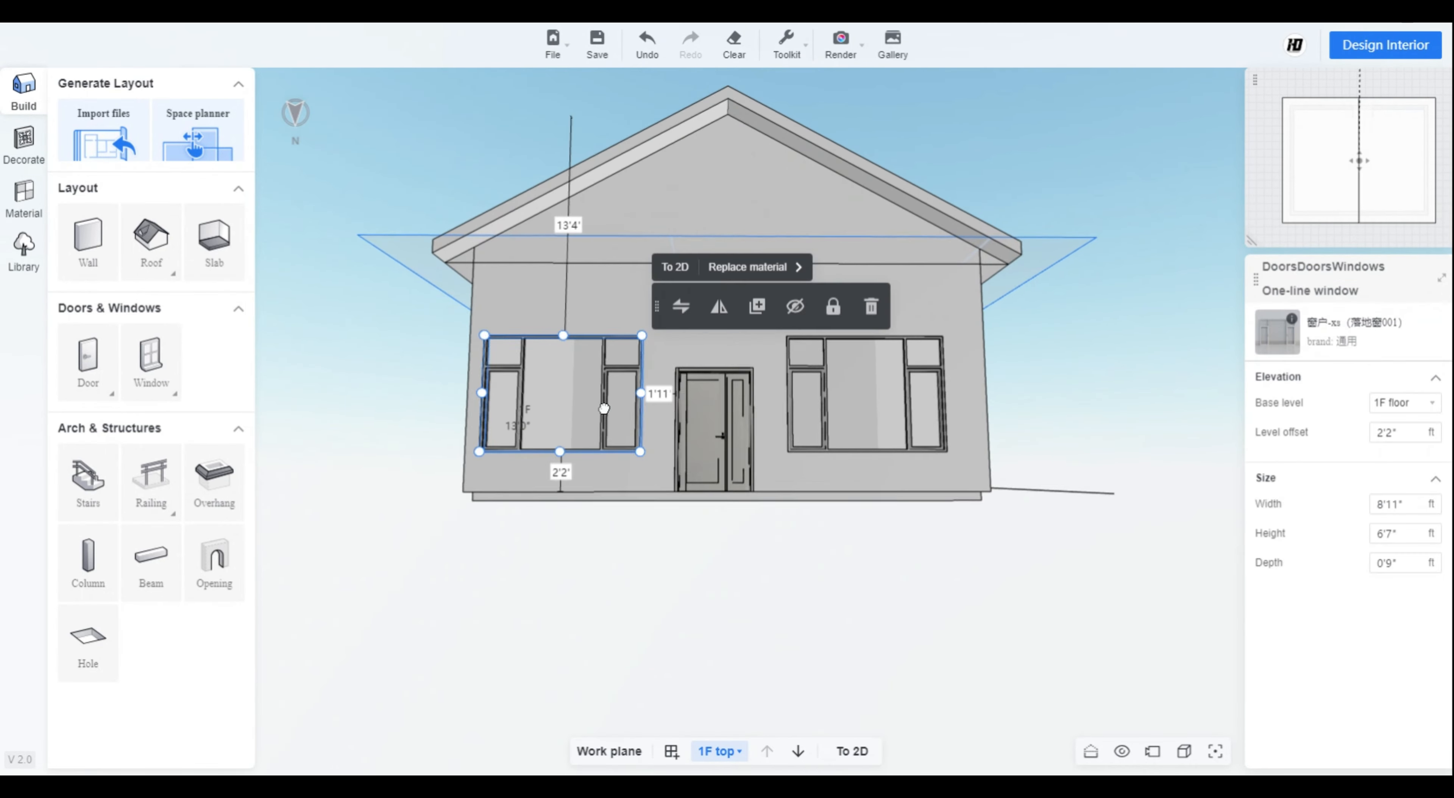
pyautogui.click(679, 311)
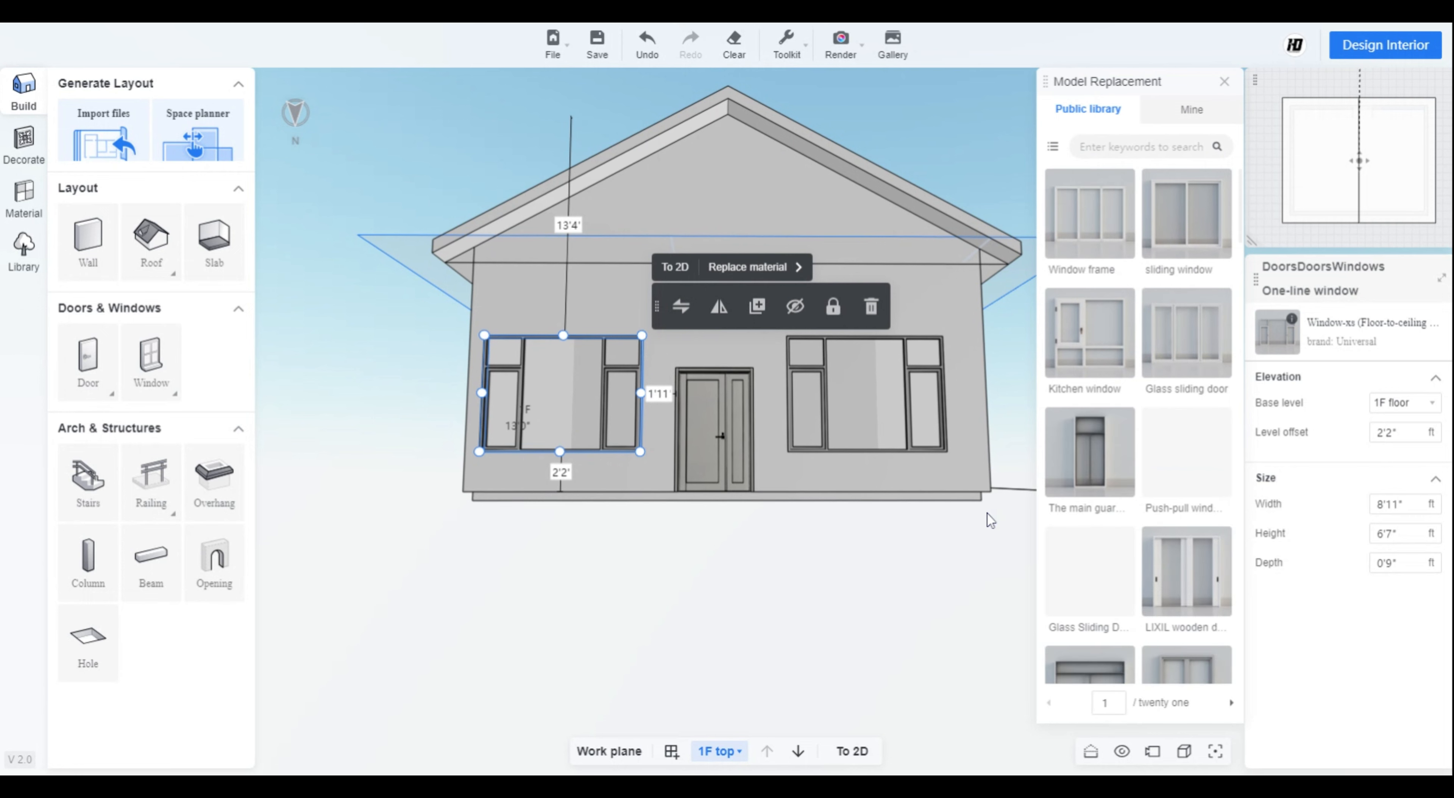
pyautogui.click(1178, 209)
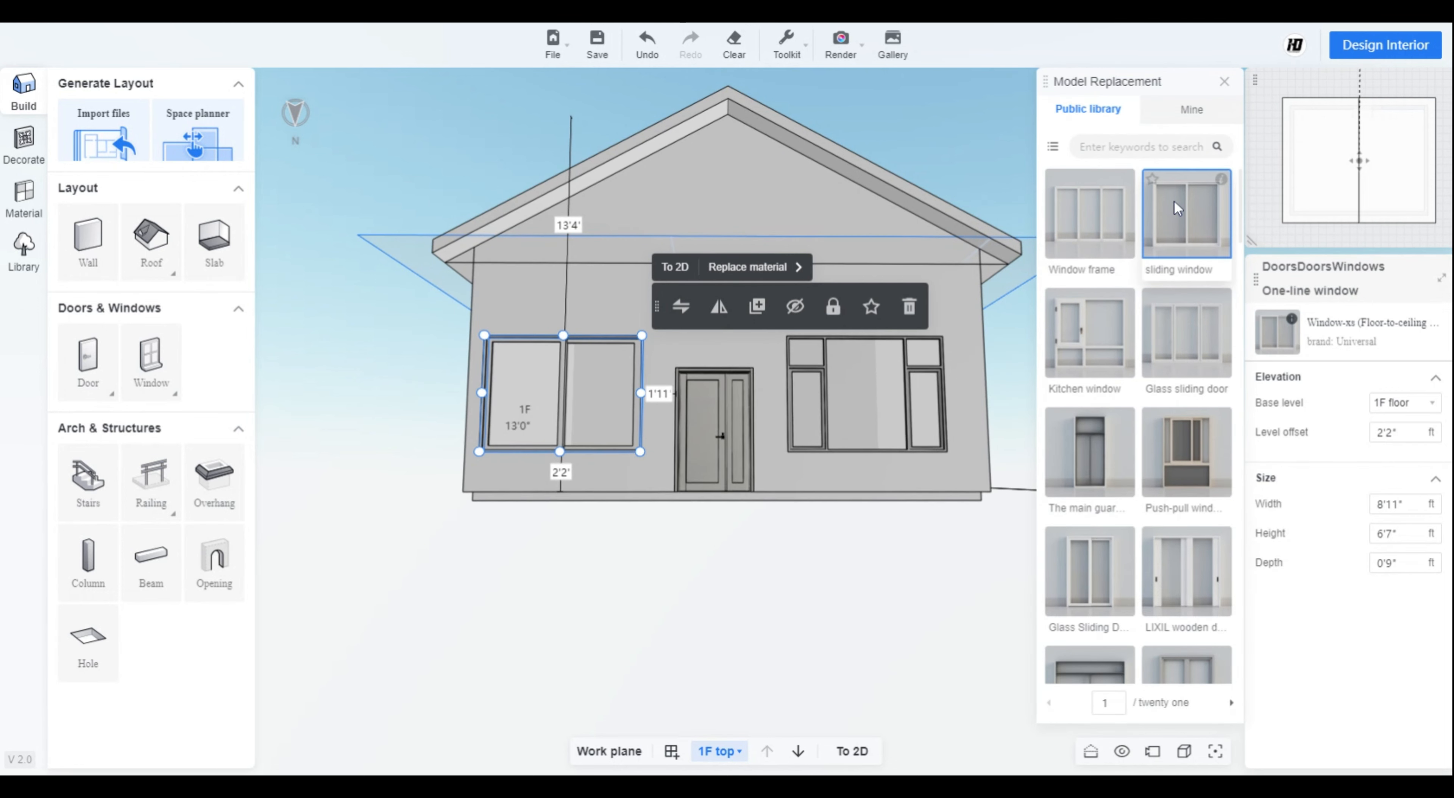
pyautogui.click(909, 382)
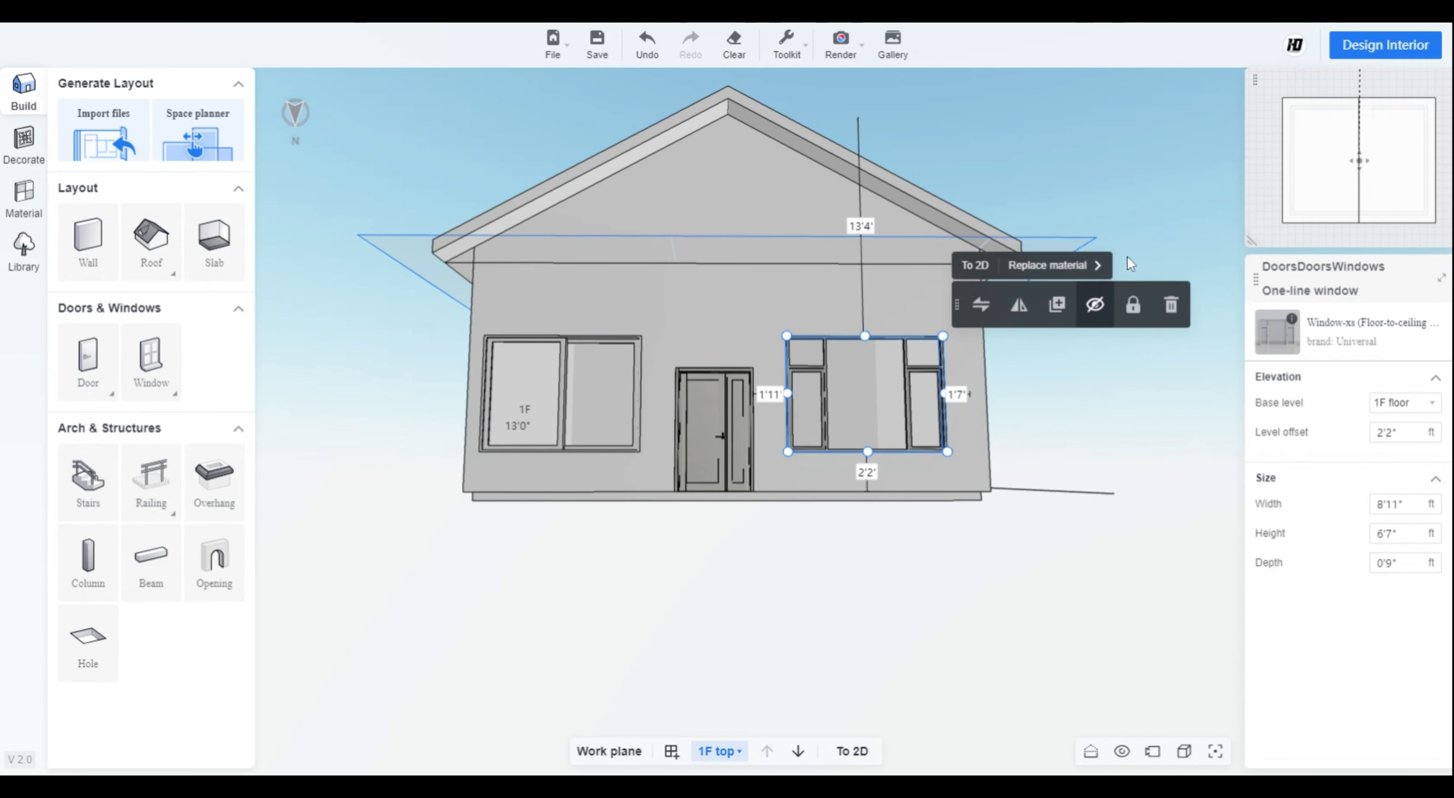
pyautogui.click(982, 306)
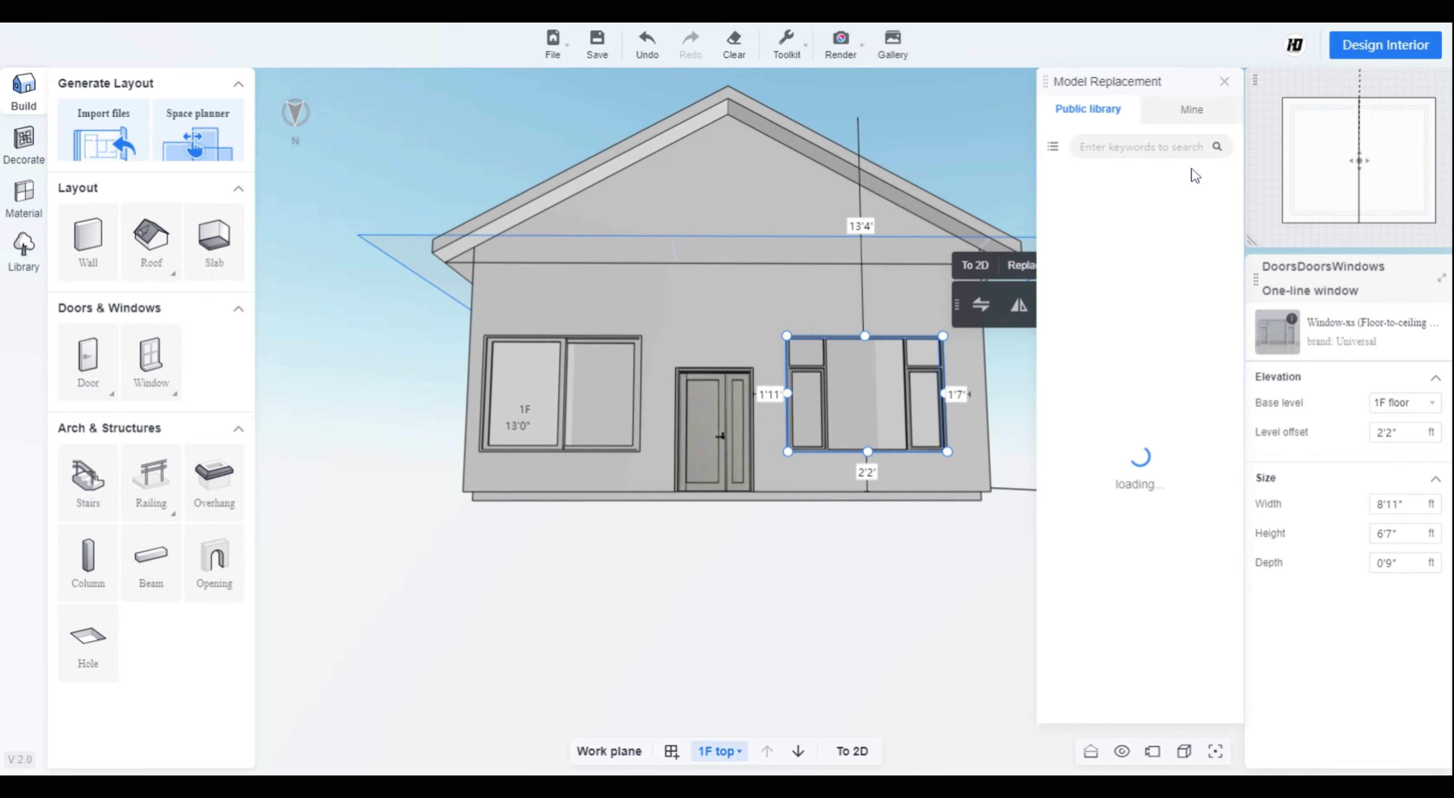
pyautogui.click(601, 584)
# - Place a 5'11" by 5'11" Modern Sliding Window from the sliding window category at floor level near the middle of the rear wall
pyautogui.moveTo(601, 584); pyautogui.dragTo(549, 637)
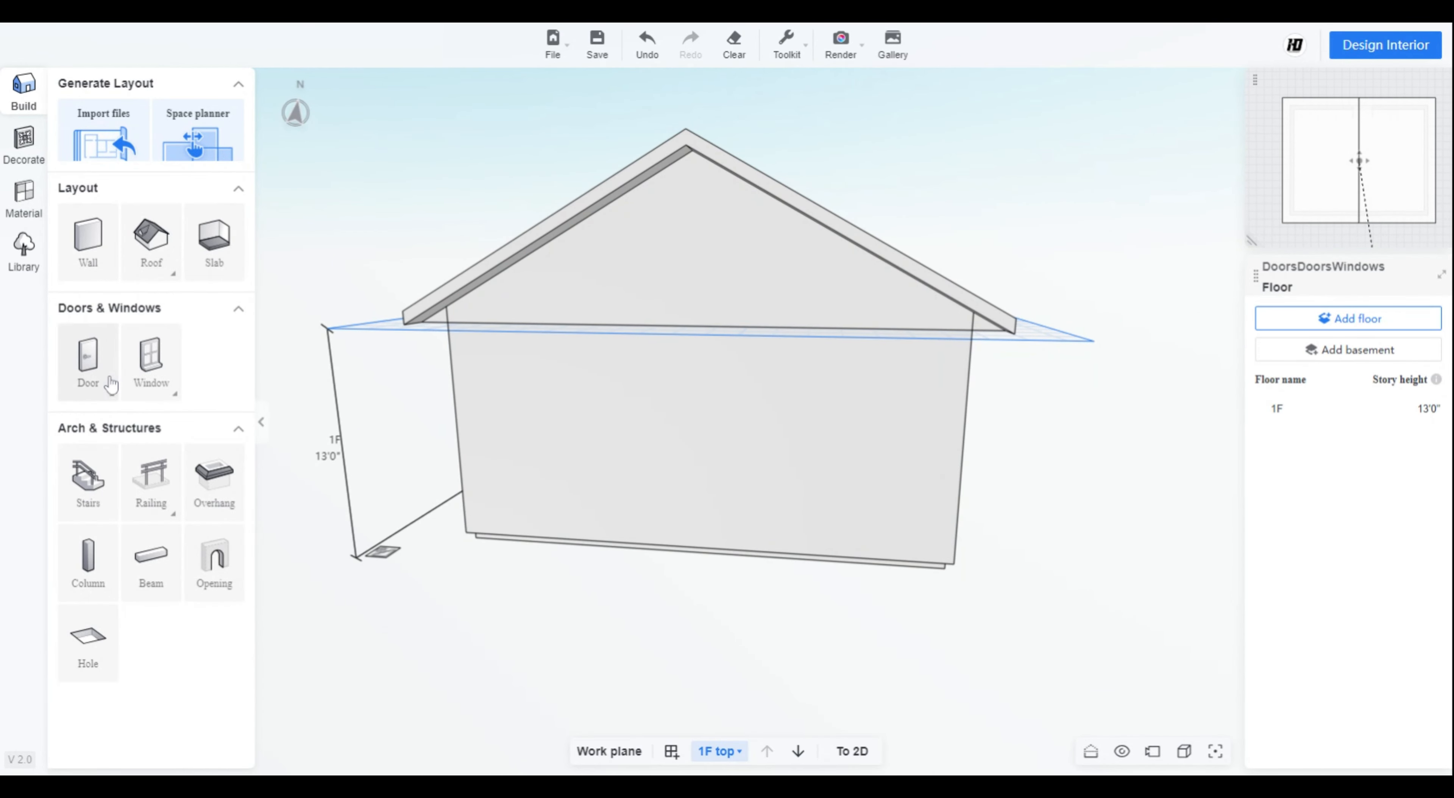
pyautogui.moveTo(148, 367)
pyautogui.click(100, 446)
pyautogui.click(143, 498)
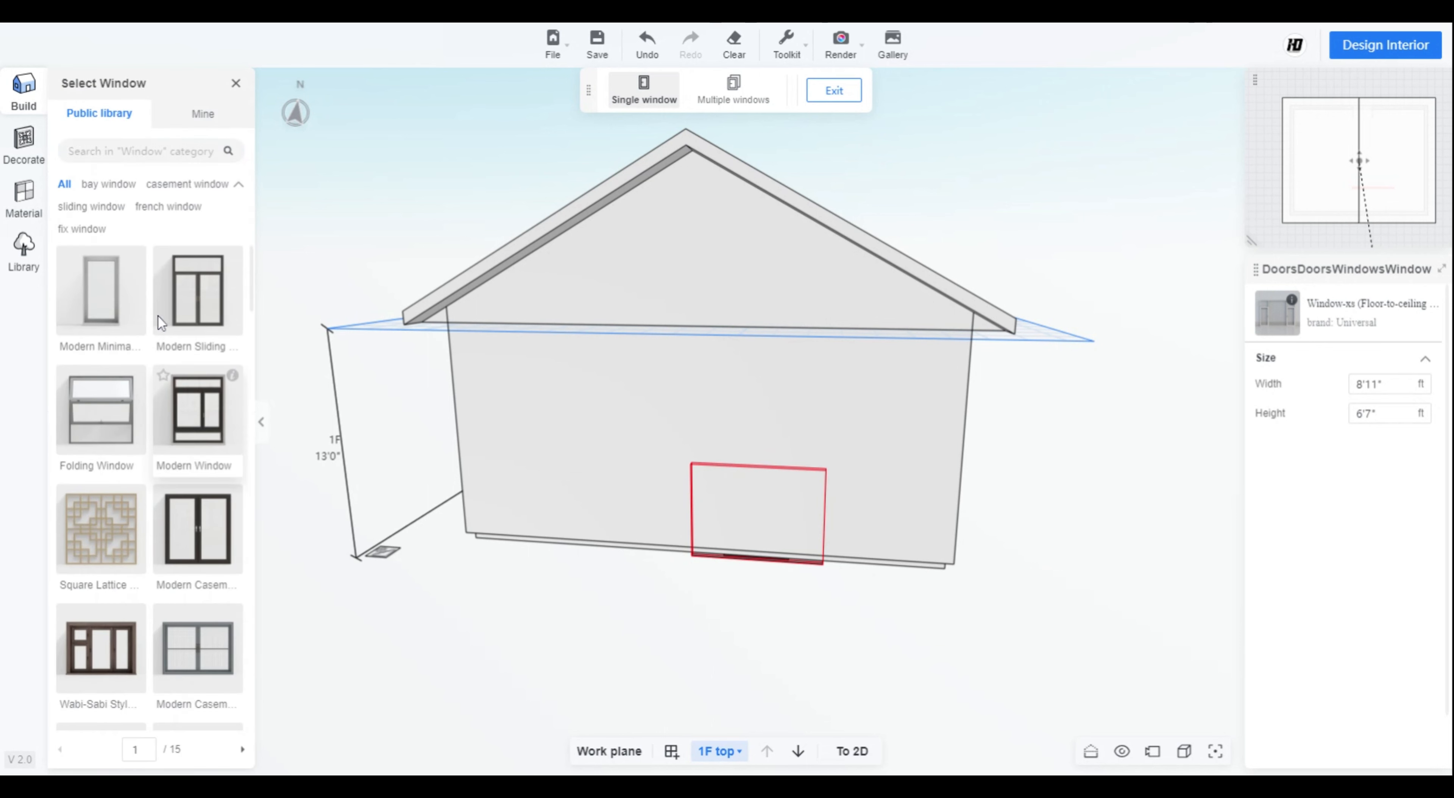
pyautogui.click(85, 207)
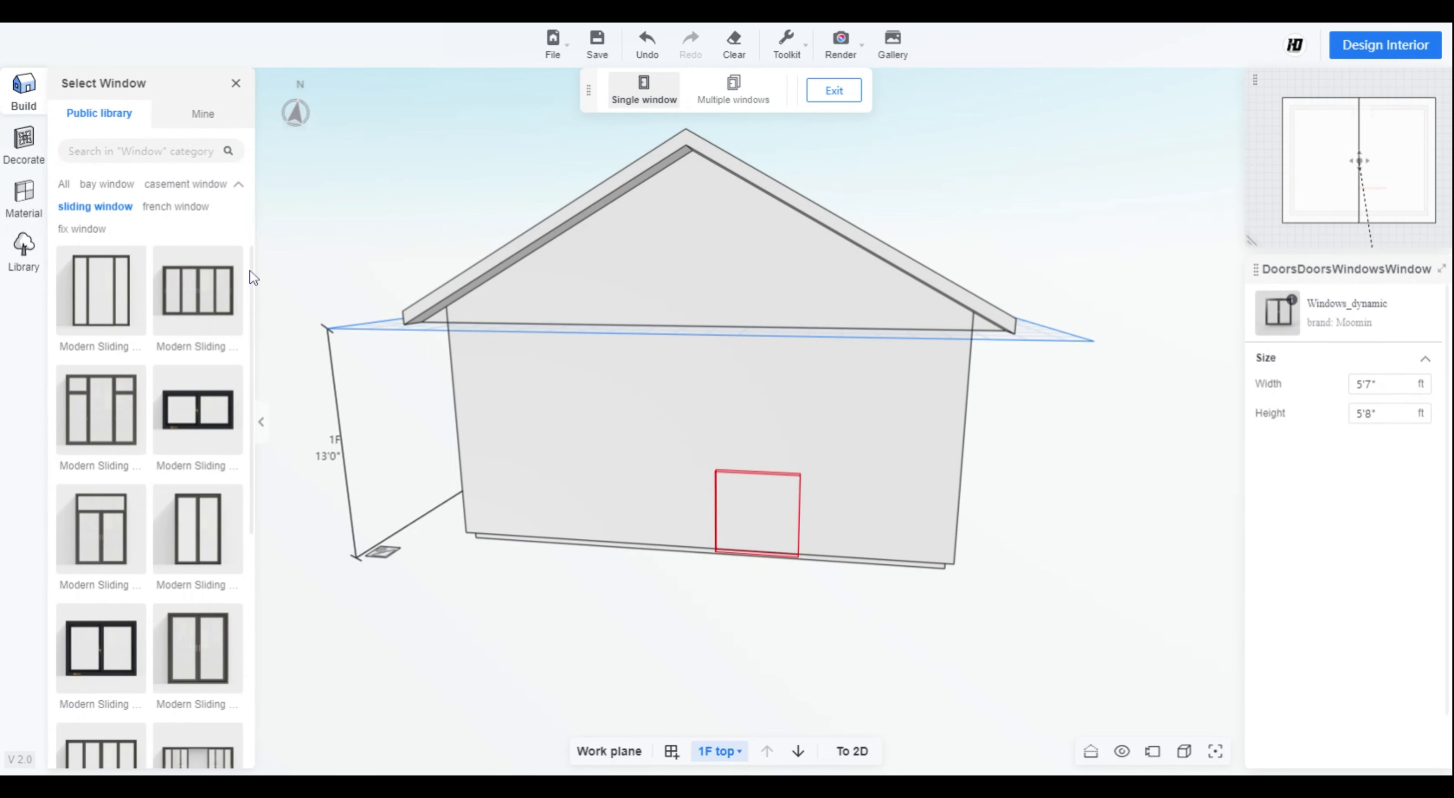
pyautogui.click(100, 409)
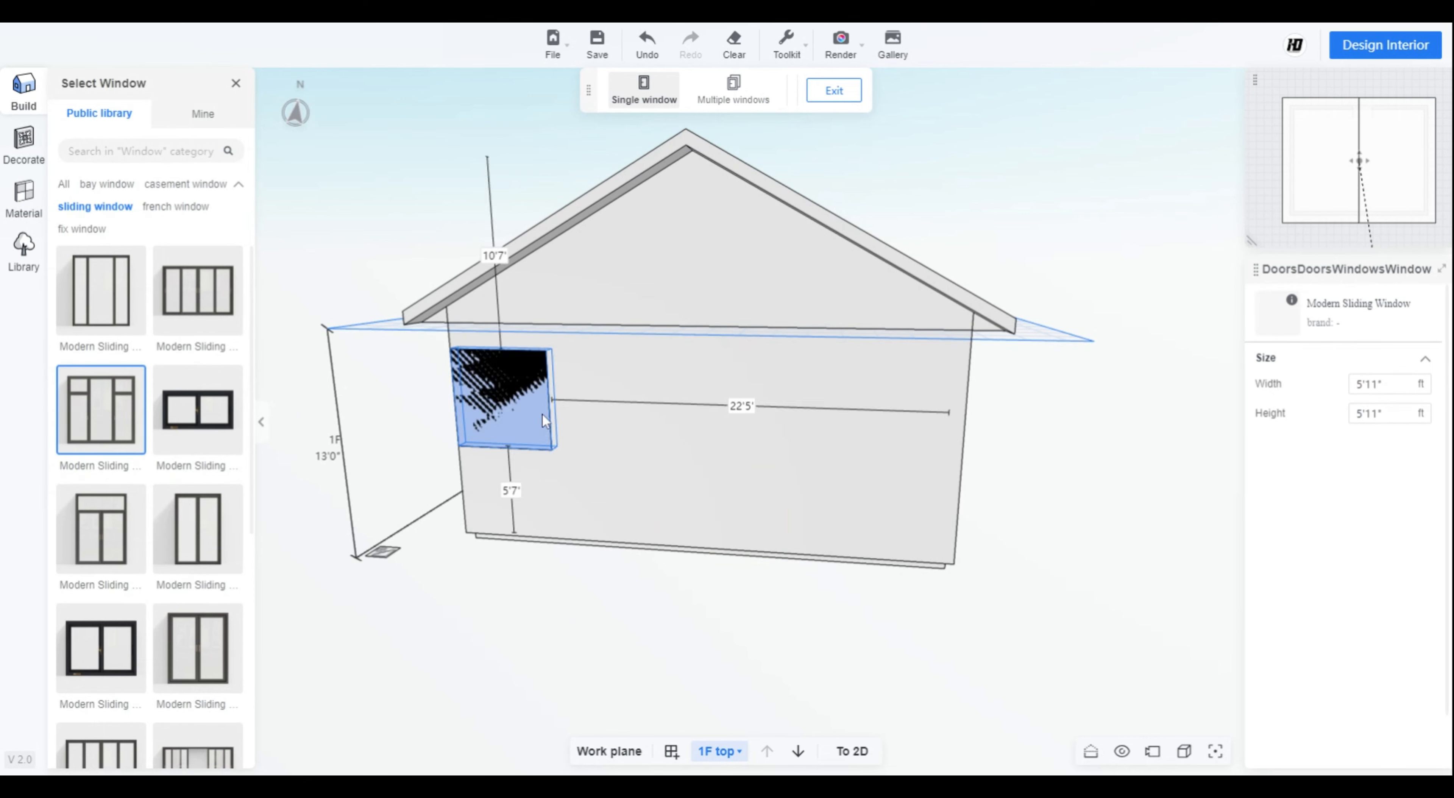
pyautogui.click(679, 522)
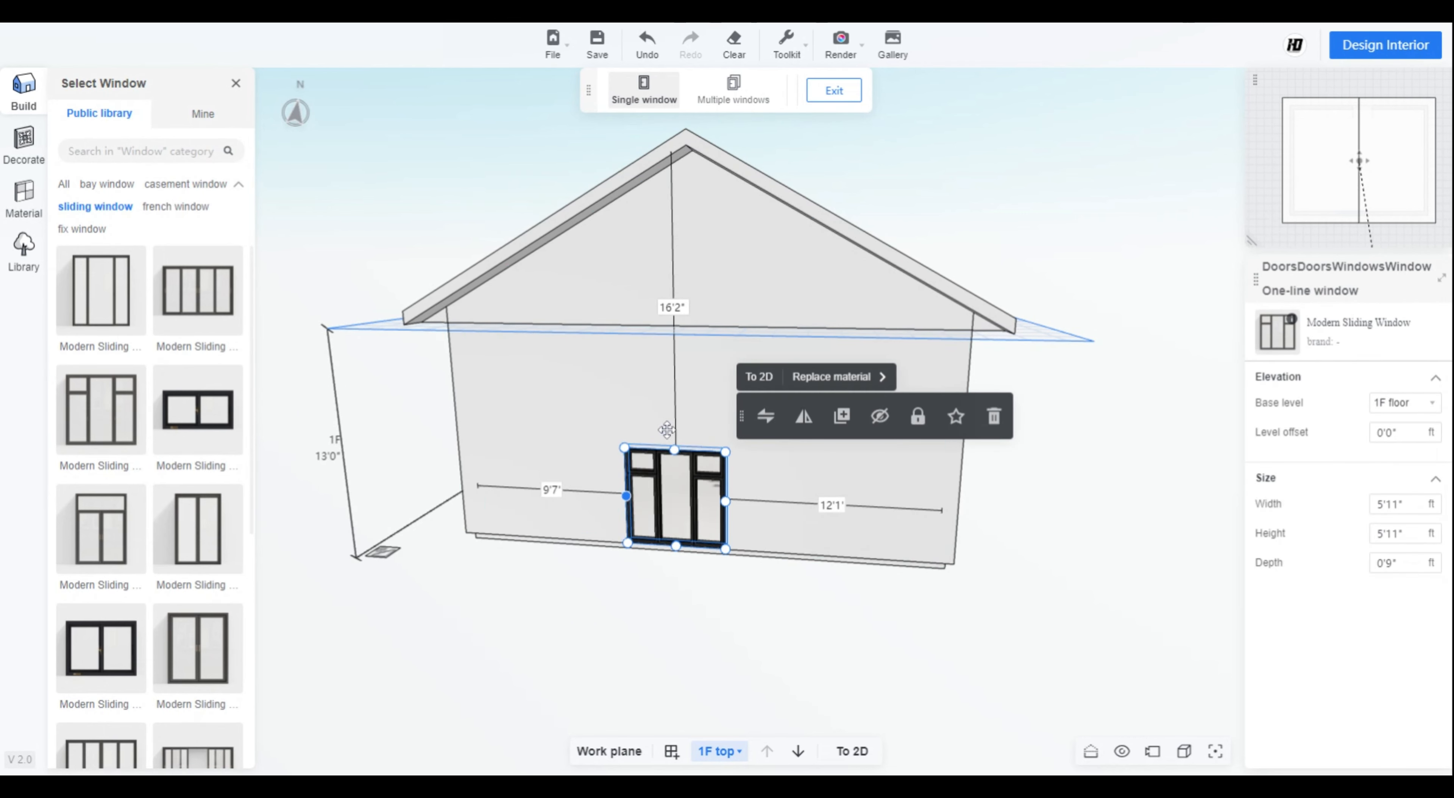
# - Enlarge the rear wall's sliding window to 20'4" wide and 16'2" high, nearly centred under the gable
pyautogui.moveTo(676, 447); pyautogui.dragTo(701, 233)
pyautogui.moveTo(727, 398); pyautogui.dragTo(838, 403)
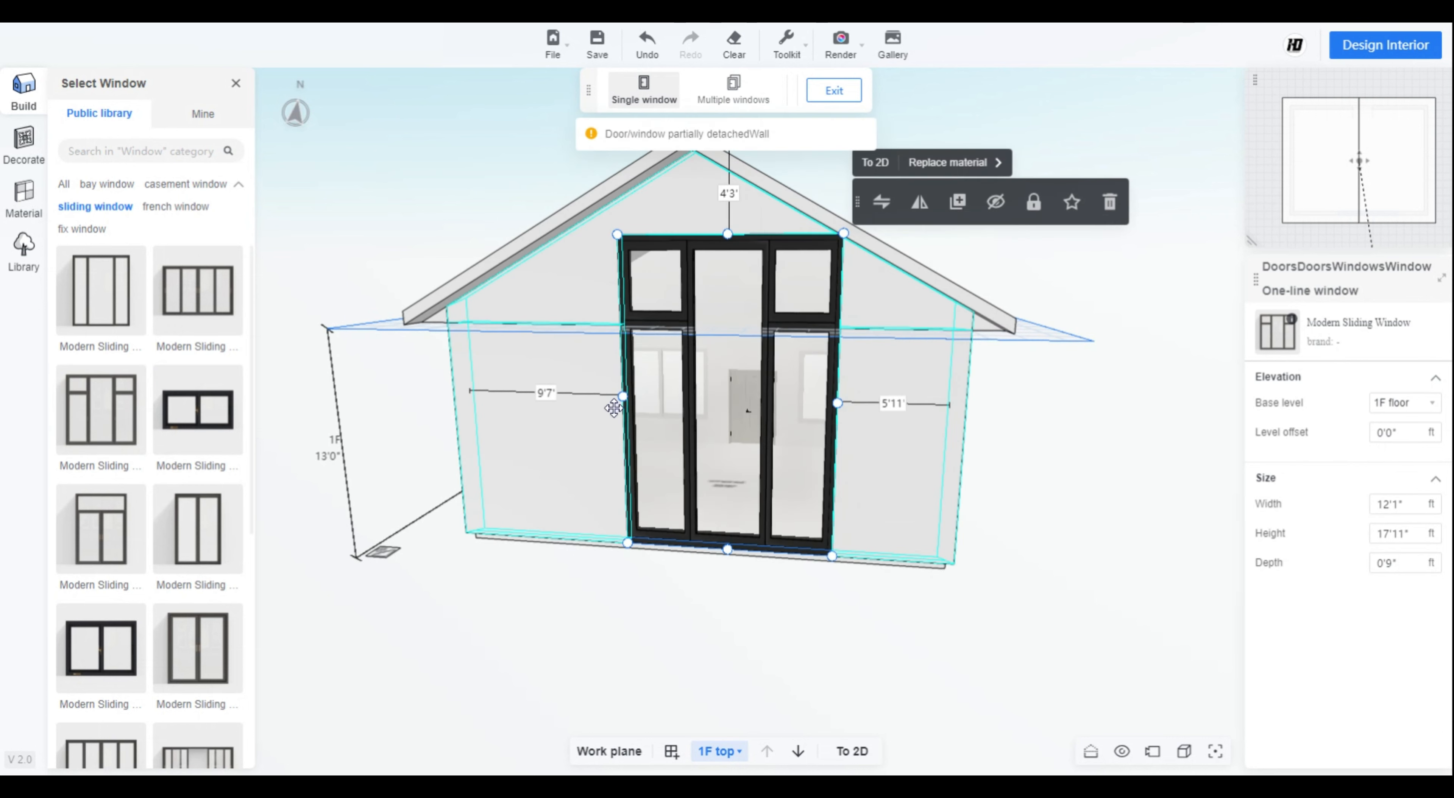
pyautogui.moveTo(624, 399); pyautogui.dragTo(568, 397)
pyautogui.moveTo(553, 446); pyautogui.dragTo(556, 446)
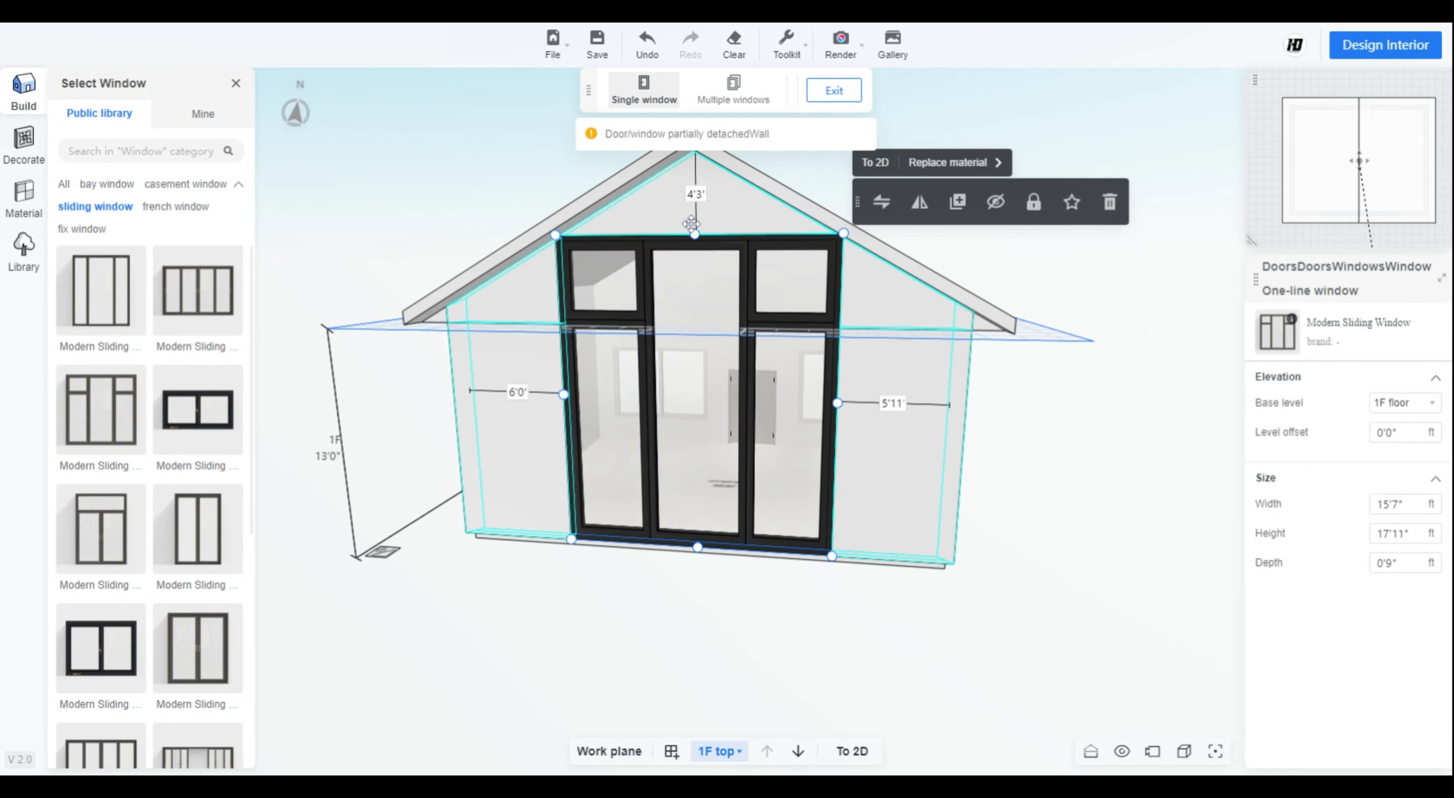
pyautogui.moveTo(698, 235); pyautogui.dragTo(696, 267)
pyautogui.moveTo(834, 418); pyautogui.dragTo(879, 419)
pyautogui.moveTo(565, 408); pyautogui.dragTo(523, 406)
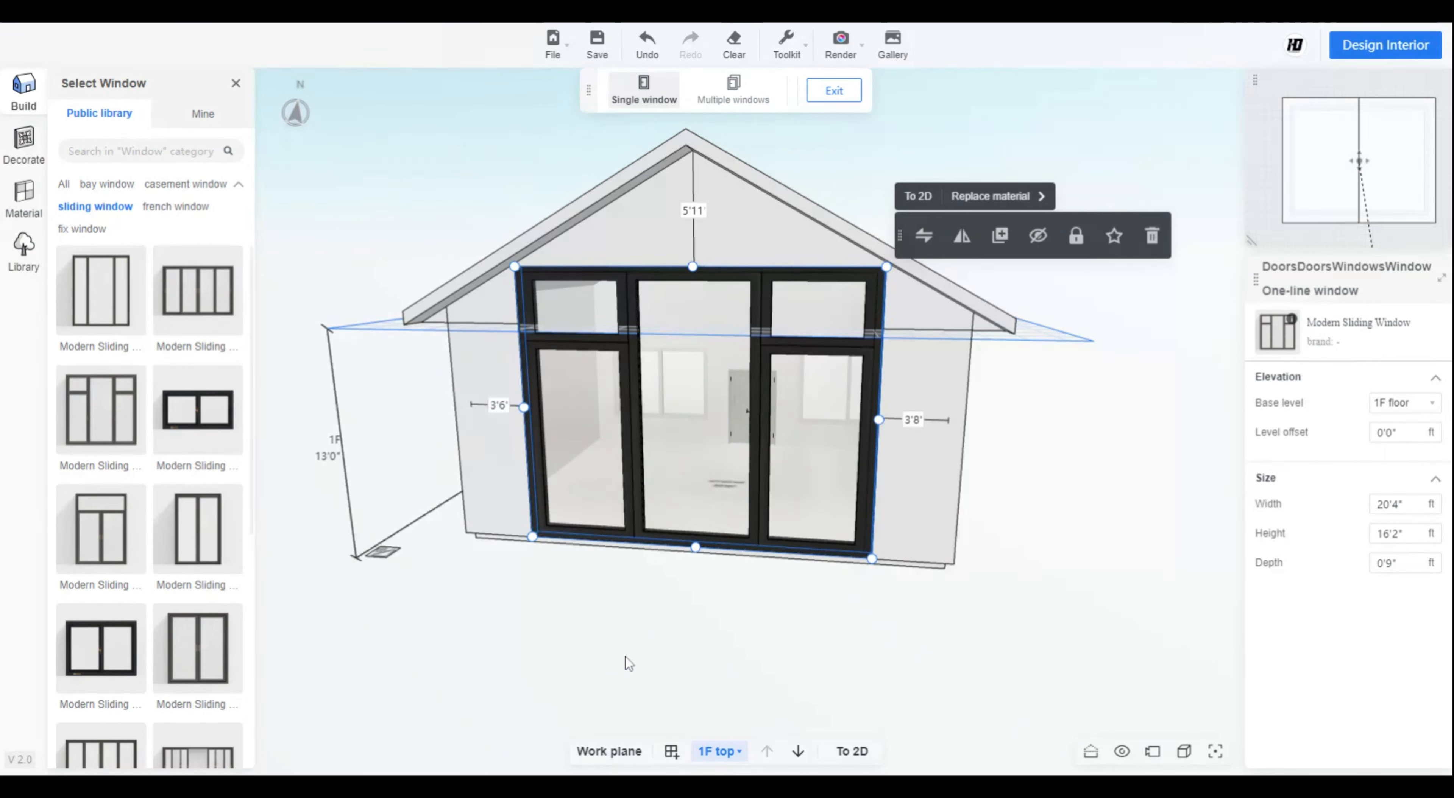
pyautogui.click(689, 660)
pyautogui.moveTo(615, 638); pyautogui.dragTo(658, 615)
pyautogui.press('Escape')
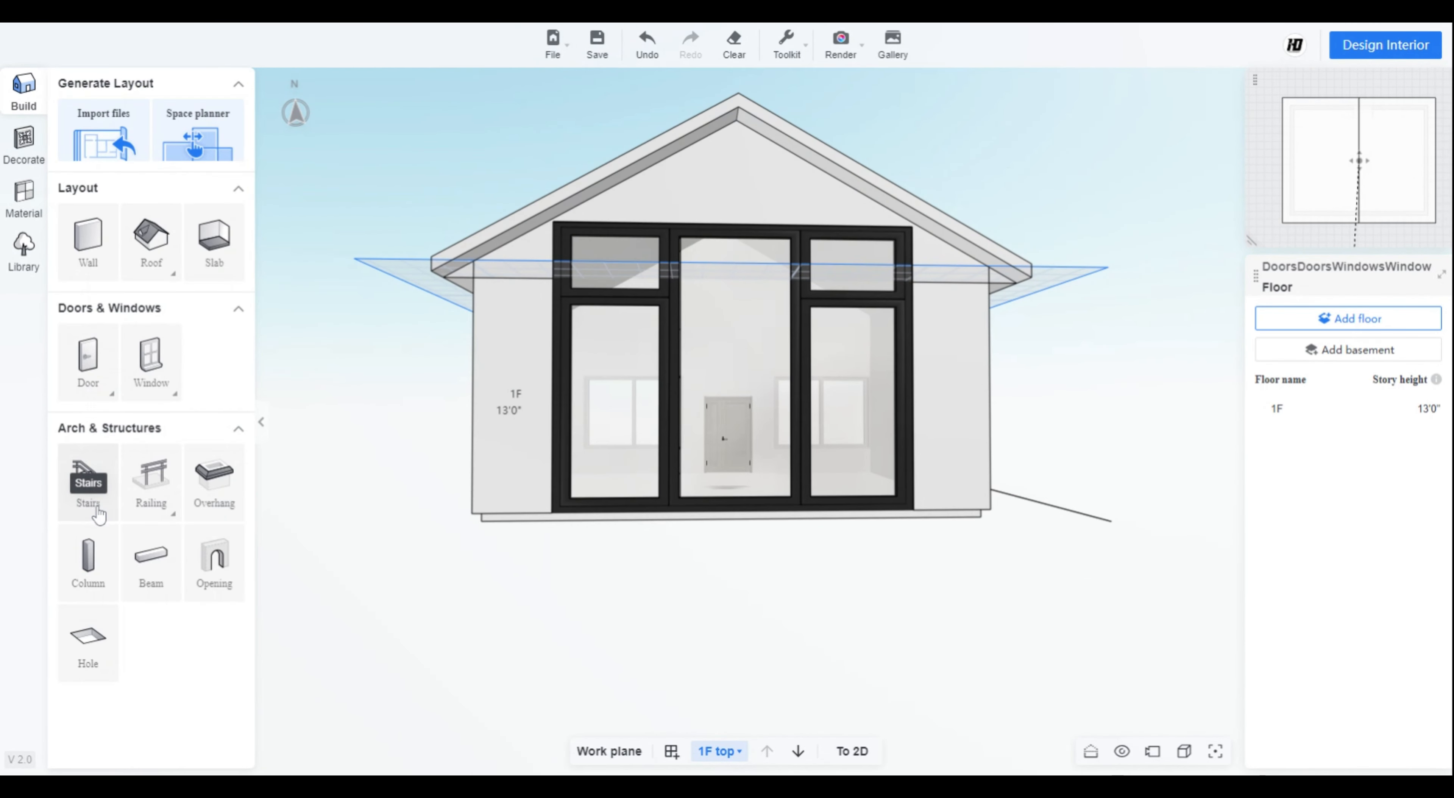
# - Switch the work plane to 1F floor and place a spiral staircase in a corner of the room
pyautogui.click(852, 751)
pyautogui.click(718, 753)
pyautogui.click(519, 565)
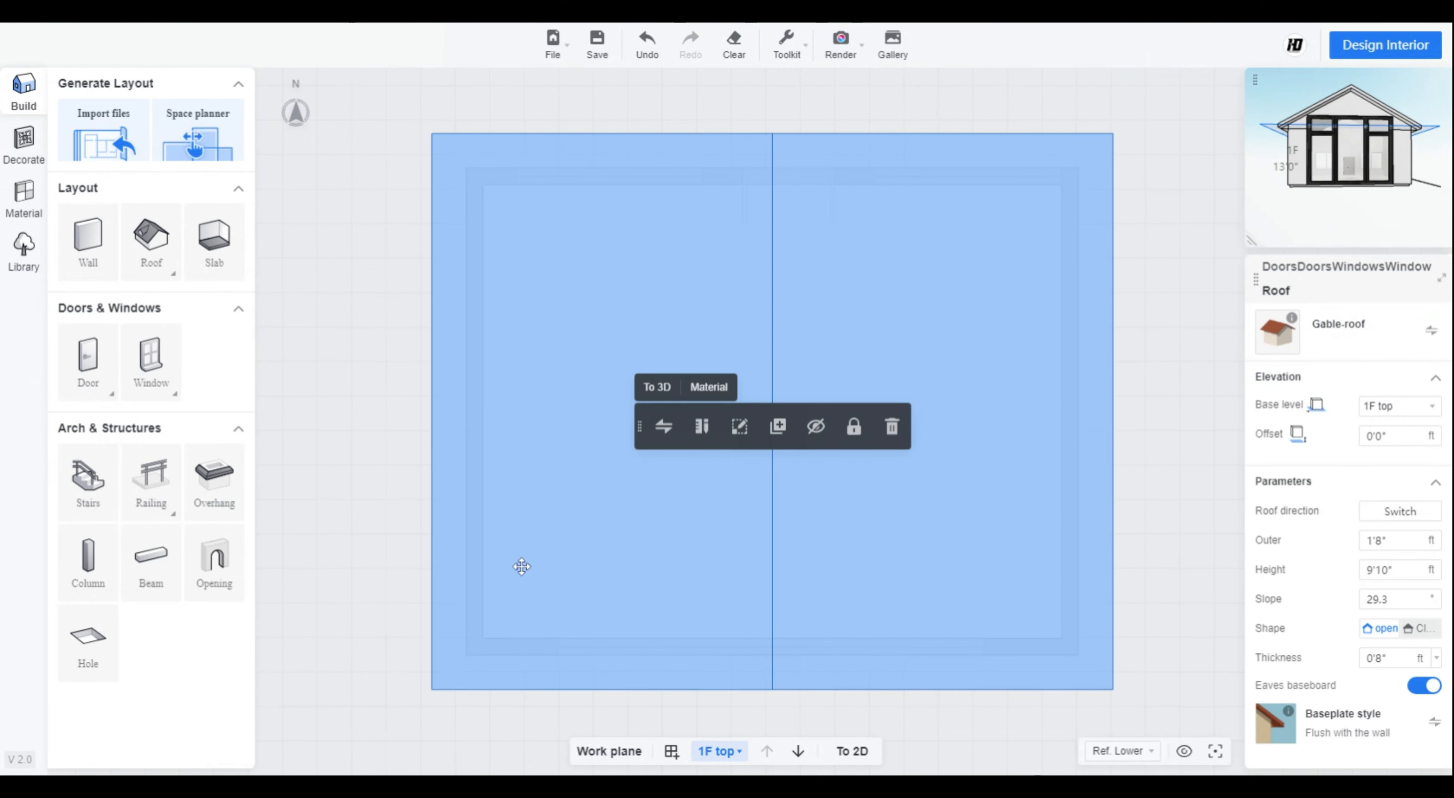
pyautogui.click(719, 754)
pyautogui.click(686, 723)
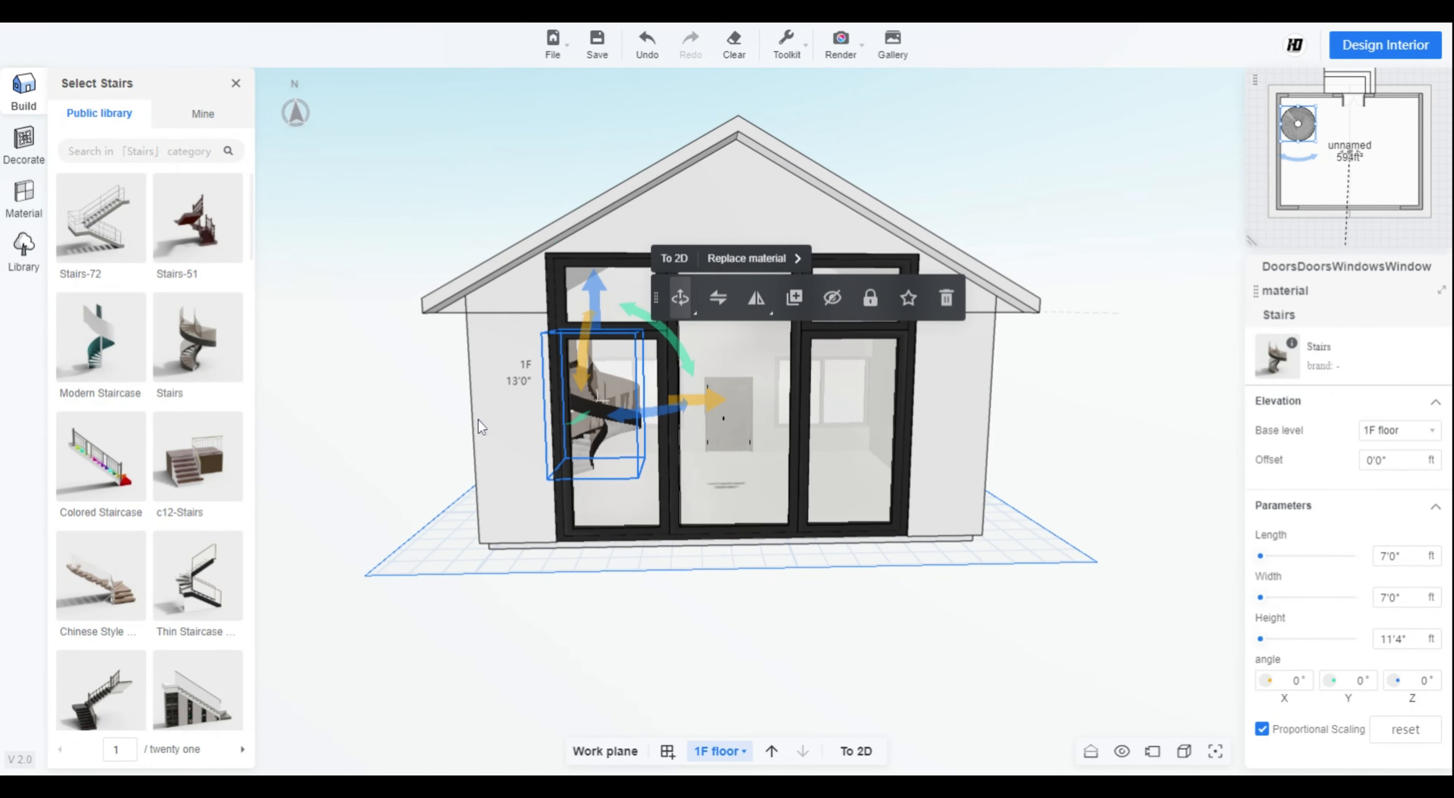
pyautogui.click(479, 421)
pyautogui.click(456, 654)
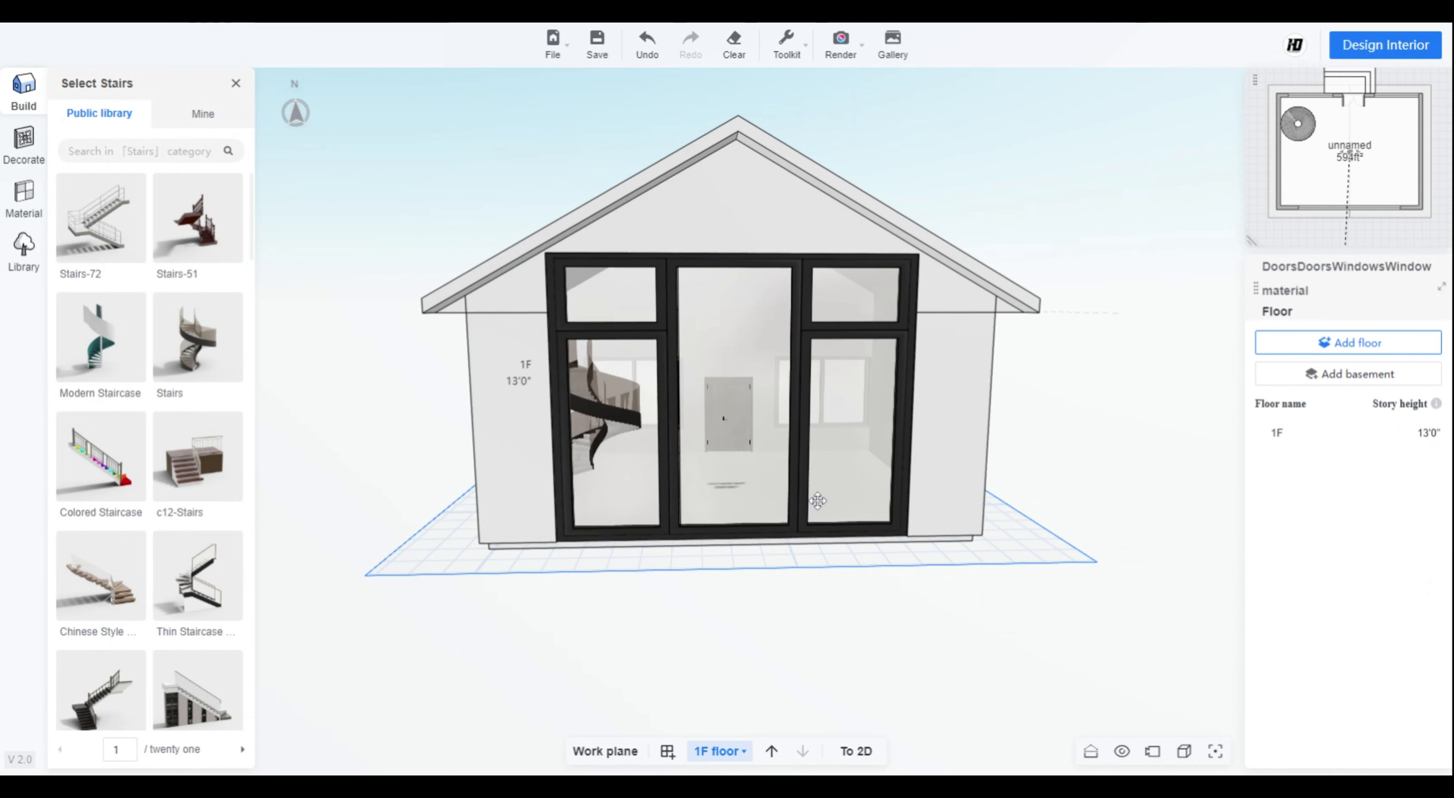
# - Set the first floor's story height to 18' and stretch the large sliding window upward into the gable
pyautogui.click(1425, 436)
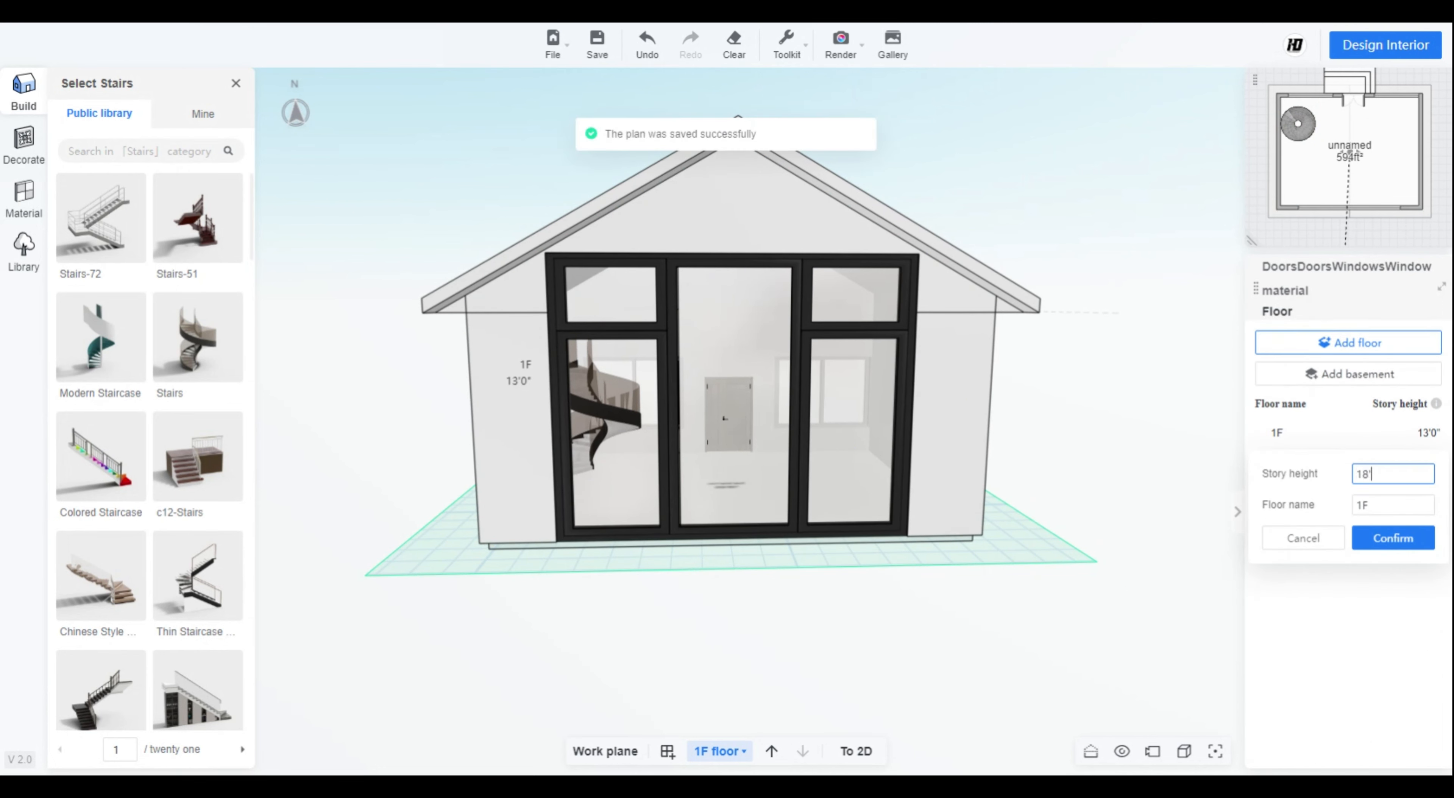
pyautogui.click(1381, 551)
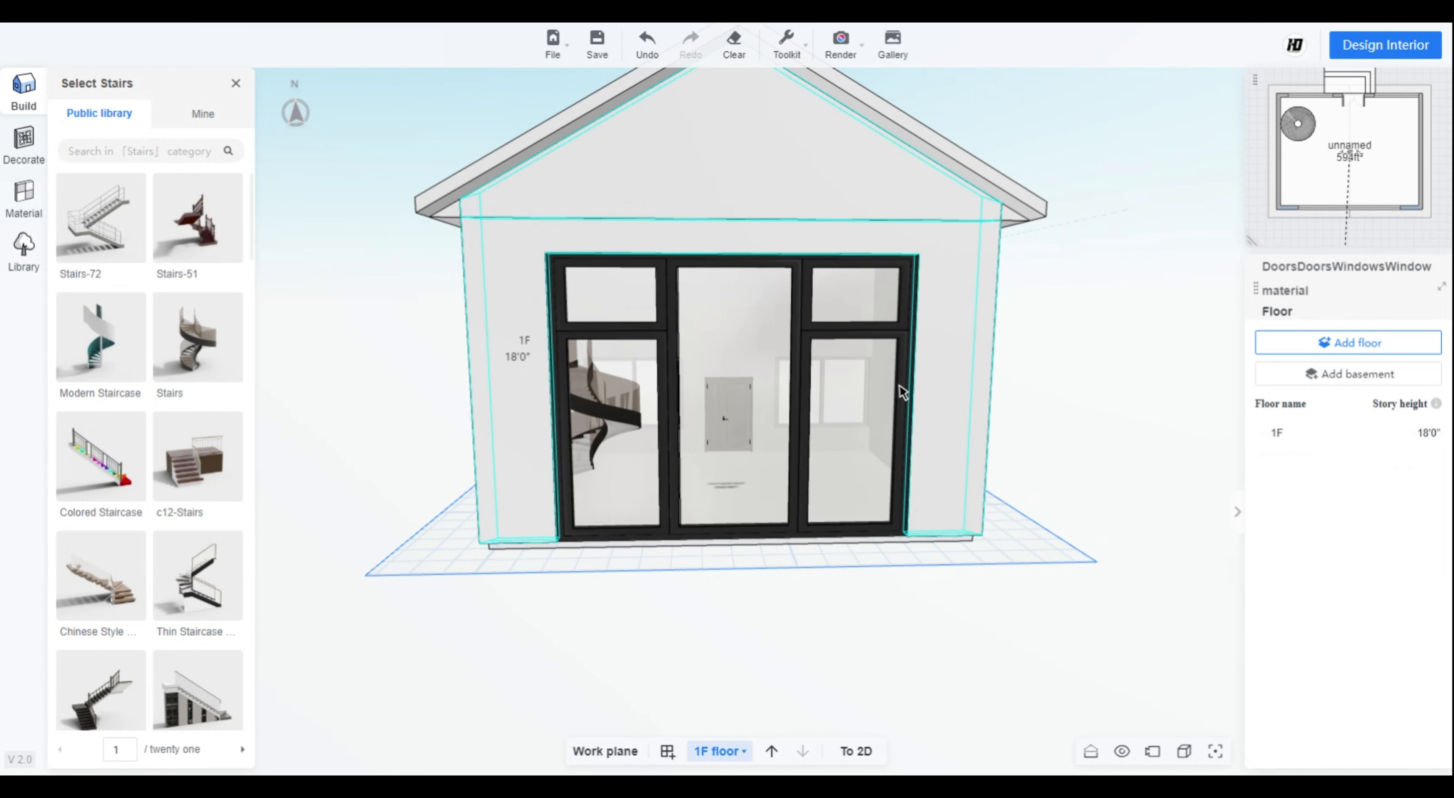
pyautogui.click(666, 279)
pyautogui.moveTo(734, 254); pyautogui.dragTo(737, 169)
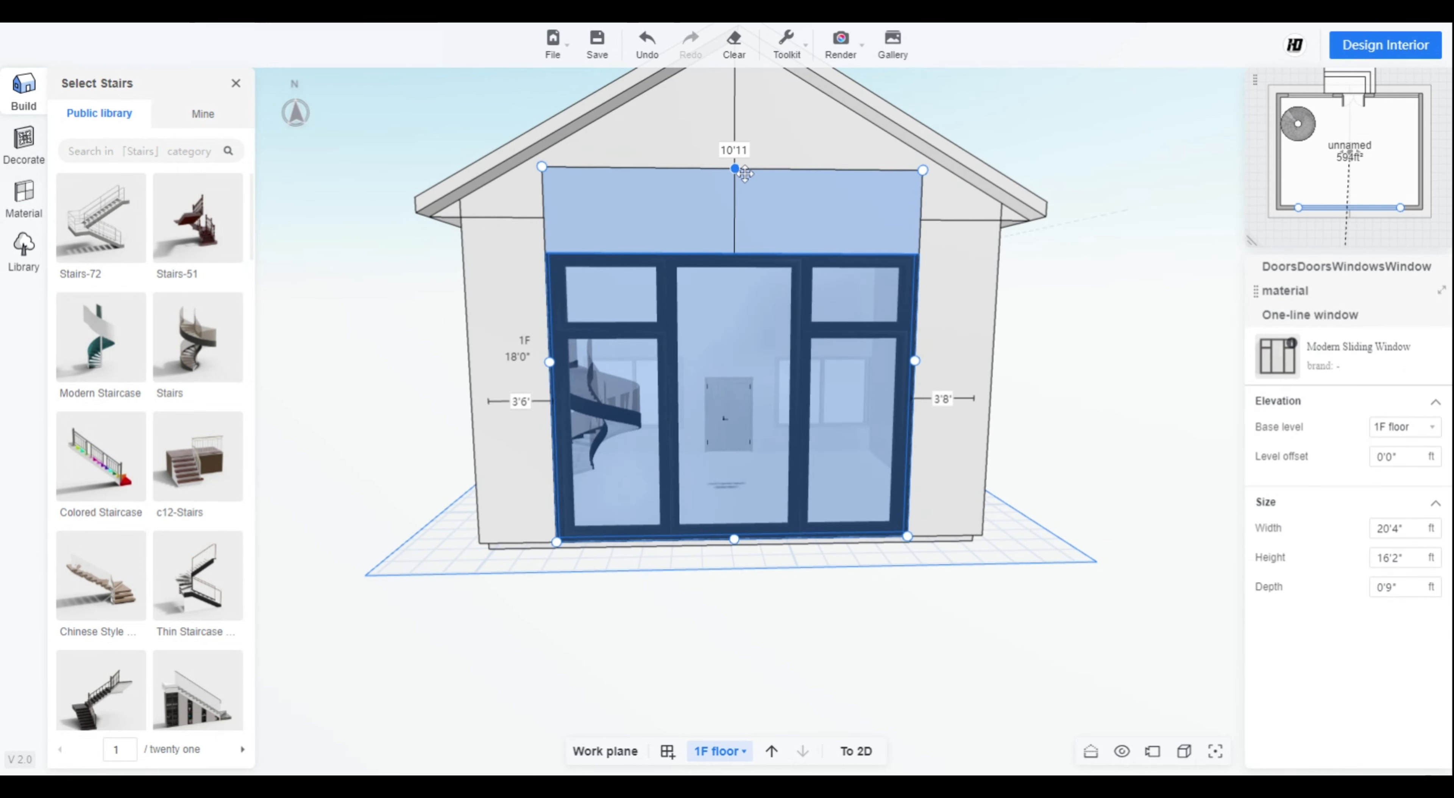
pyautogui.click(1036, 665)
pyautogui.moveTo(1036, 664)
pyautogui.mouseDown()
pyautogui.moveTo(906, 676)
pyautogui.moveTo(1039, 676)
pyautogui.mouseUp()
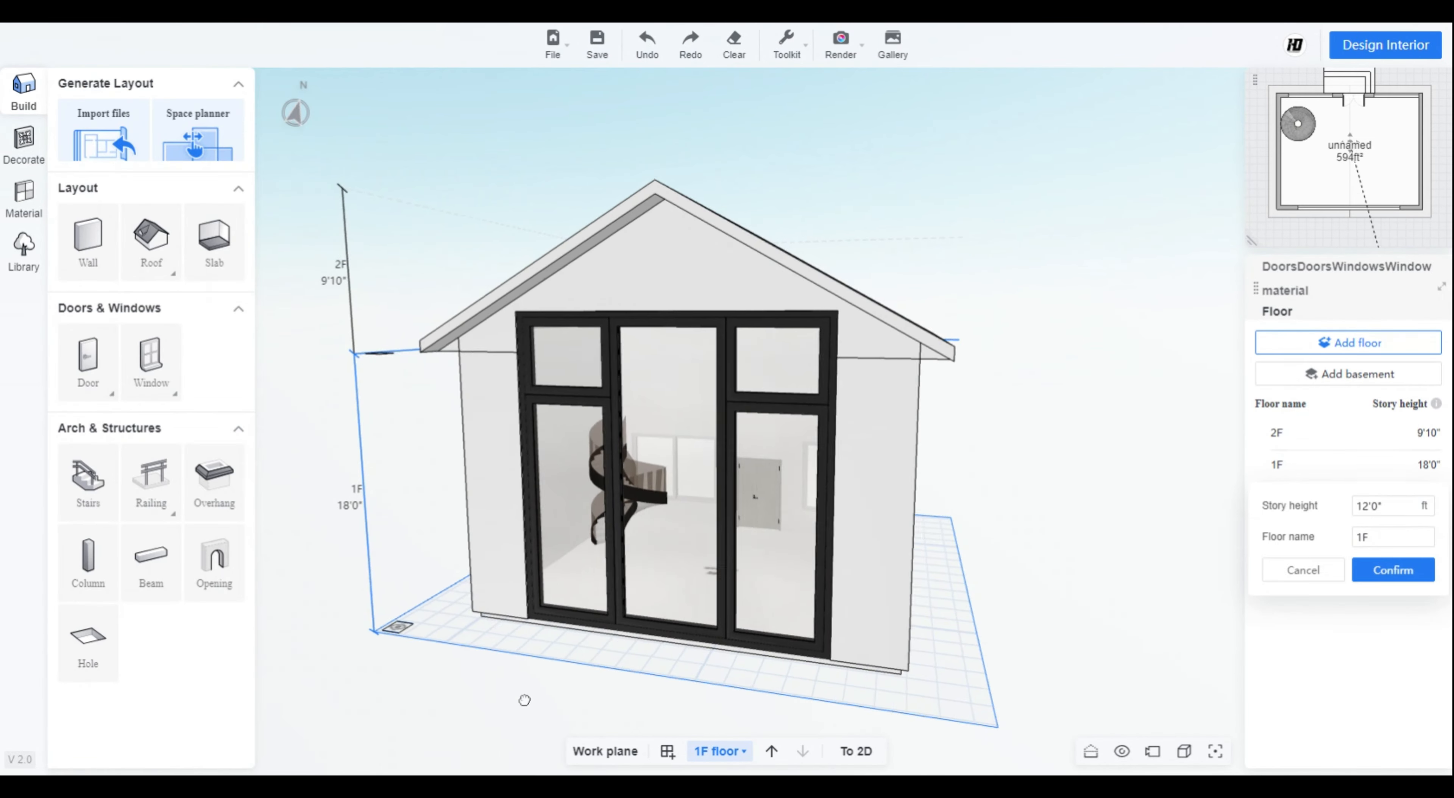
# - Set the first floor's story height to 12'0" and shorten the large sliding window to 14'5" high
pyautogui.click(1377, 576)
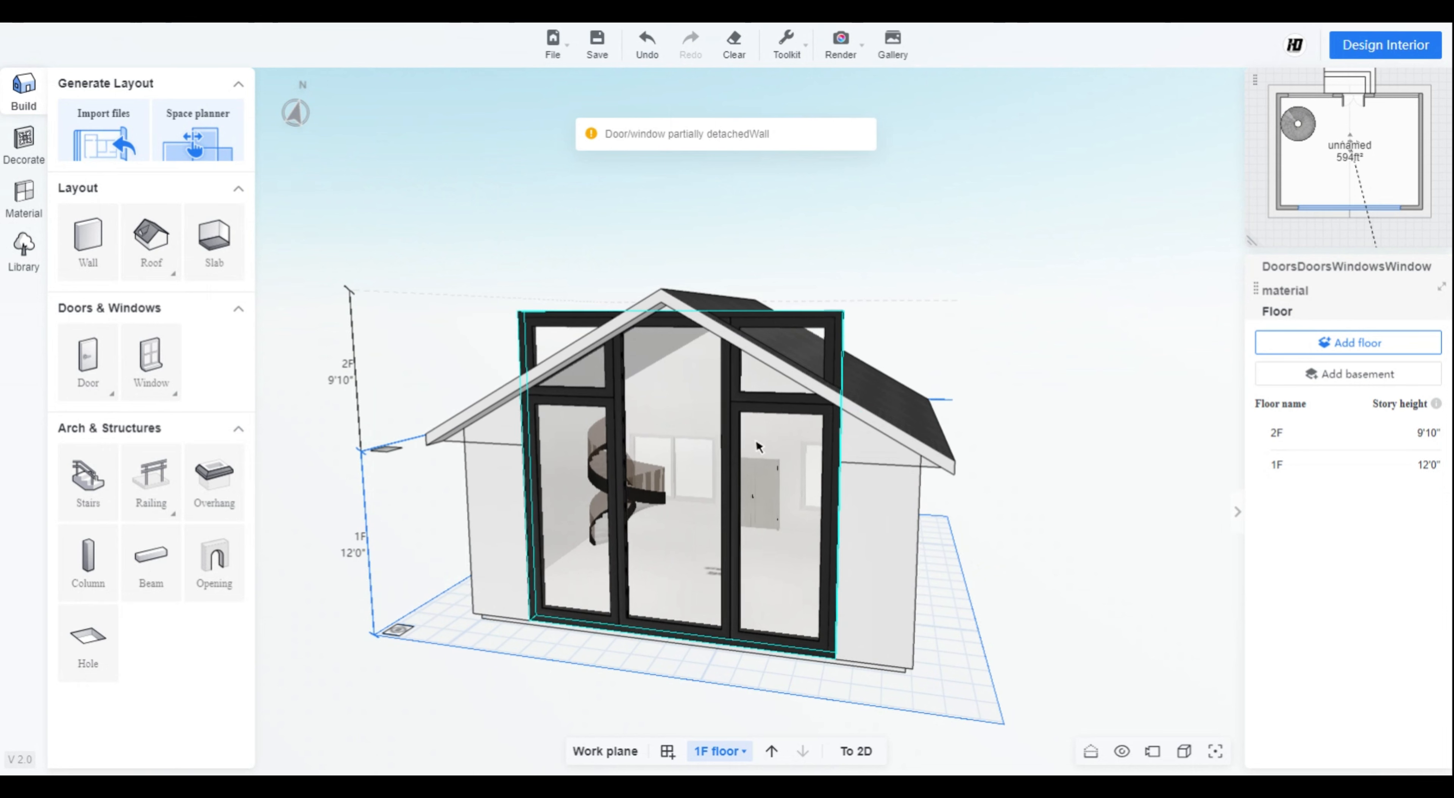
pyautogui.click(733, 418)
pyautogui.moveTo(671, 312); pyautogui.dragTo(670, 414)
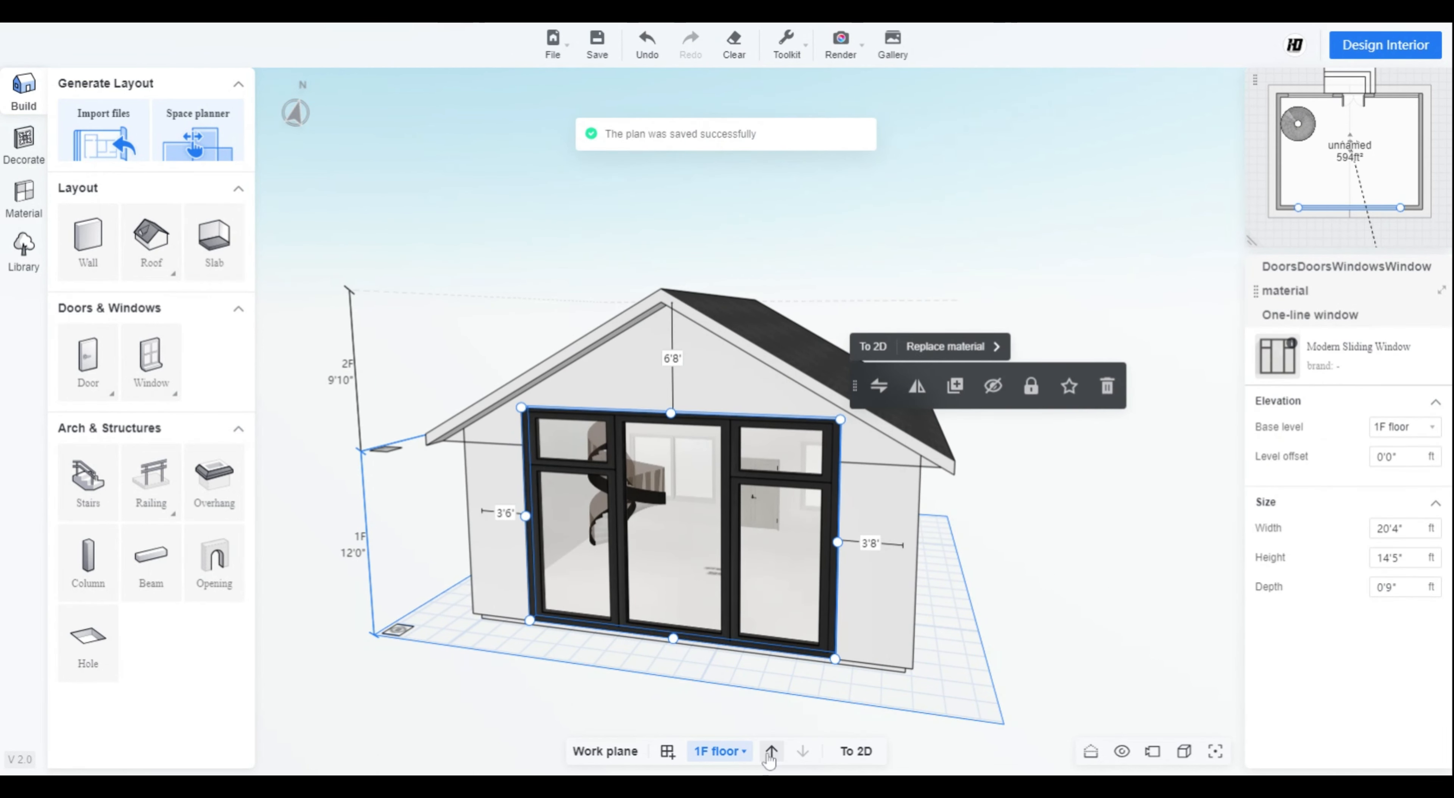
# - Delete the gable roof in the plan view of the 2F floor work plane
pyautogui.click(714, 753)
pyautogui.click(690, 664)
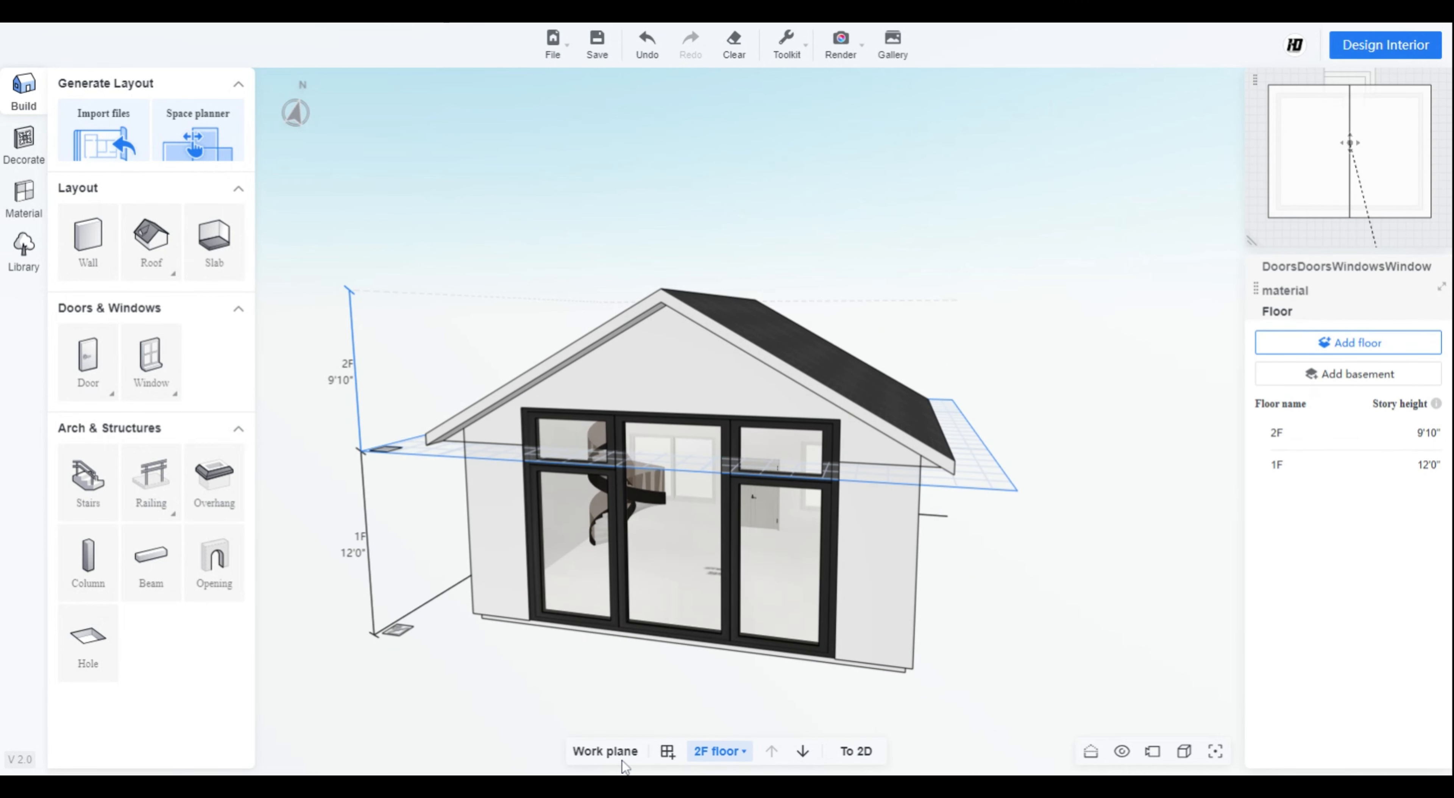
pyautogui.click(854, 753)
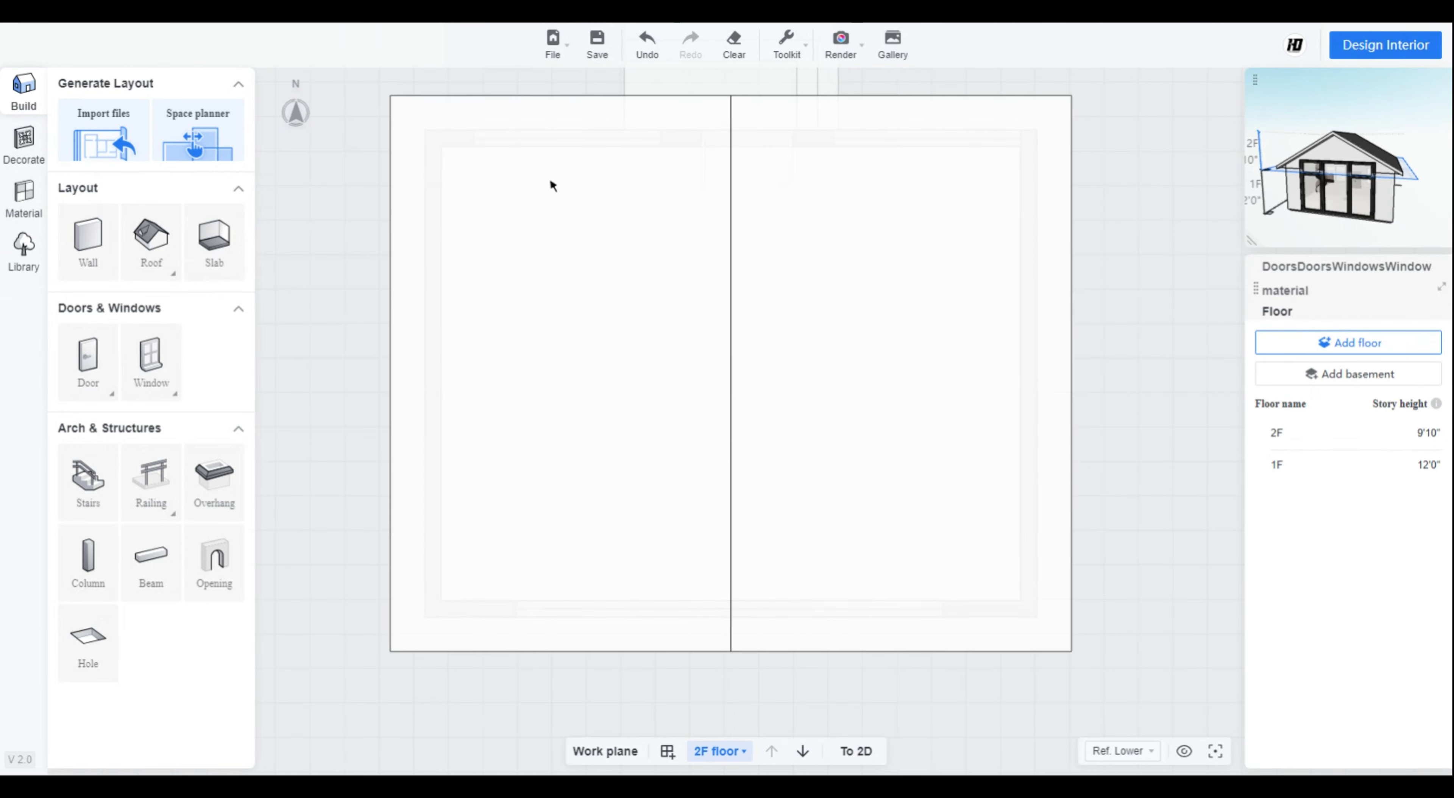
pyautogui.click(779, 406)
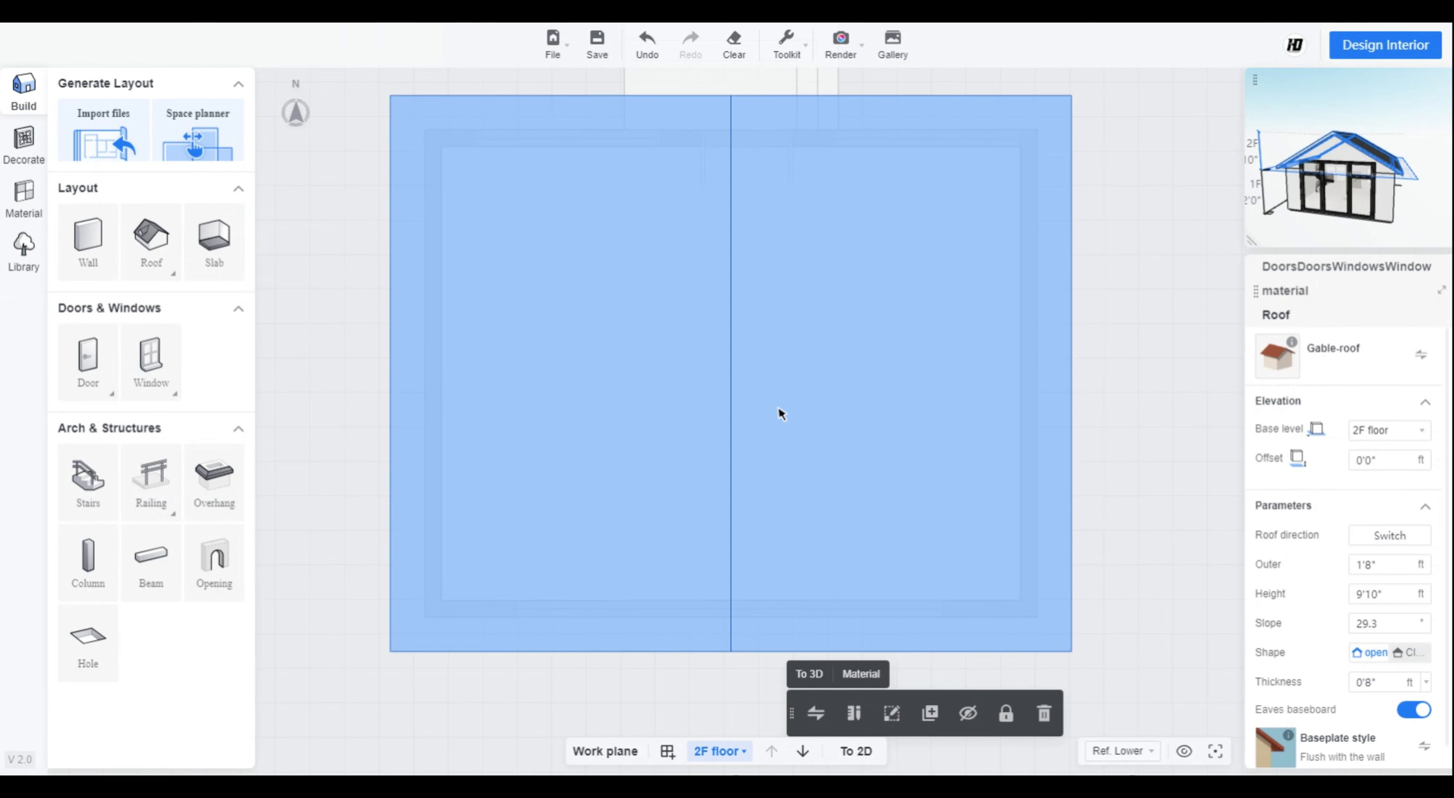
pyautogui.click(1045, 715)
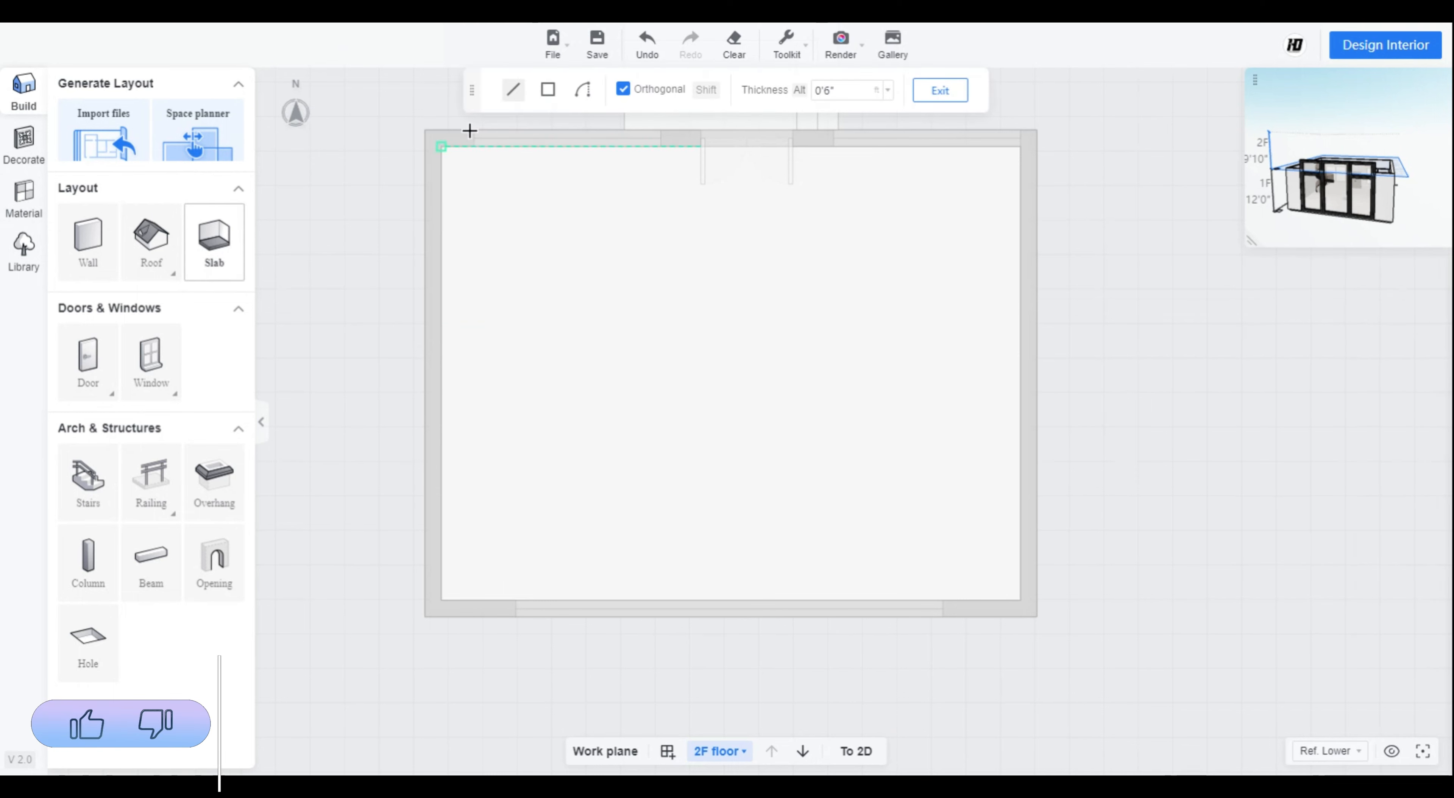
# - Draw a rectangular second-floor slab, 27'6" wide and 0'6" thick, along the inside of the entrance wall
pyautogui.click(442, 148)
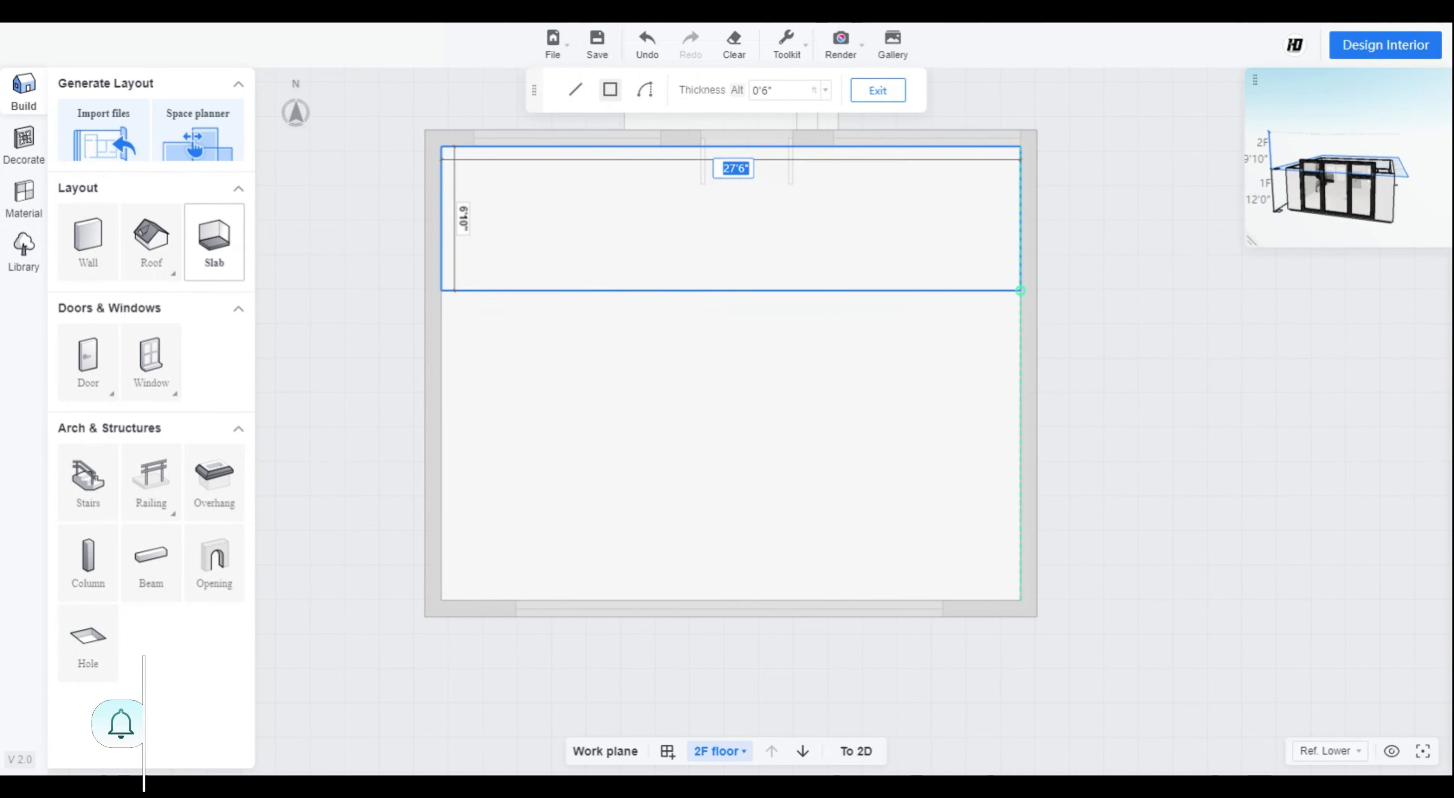
pyautogui.click(1021, 304)
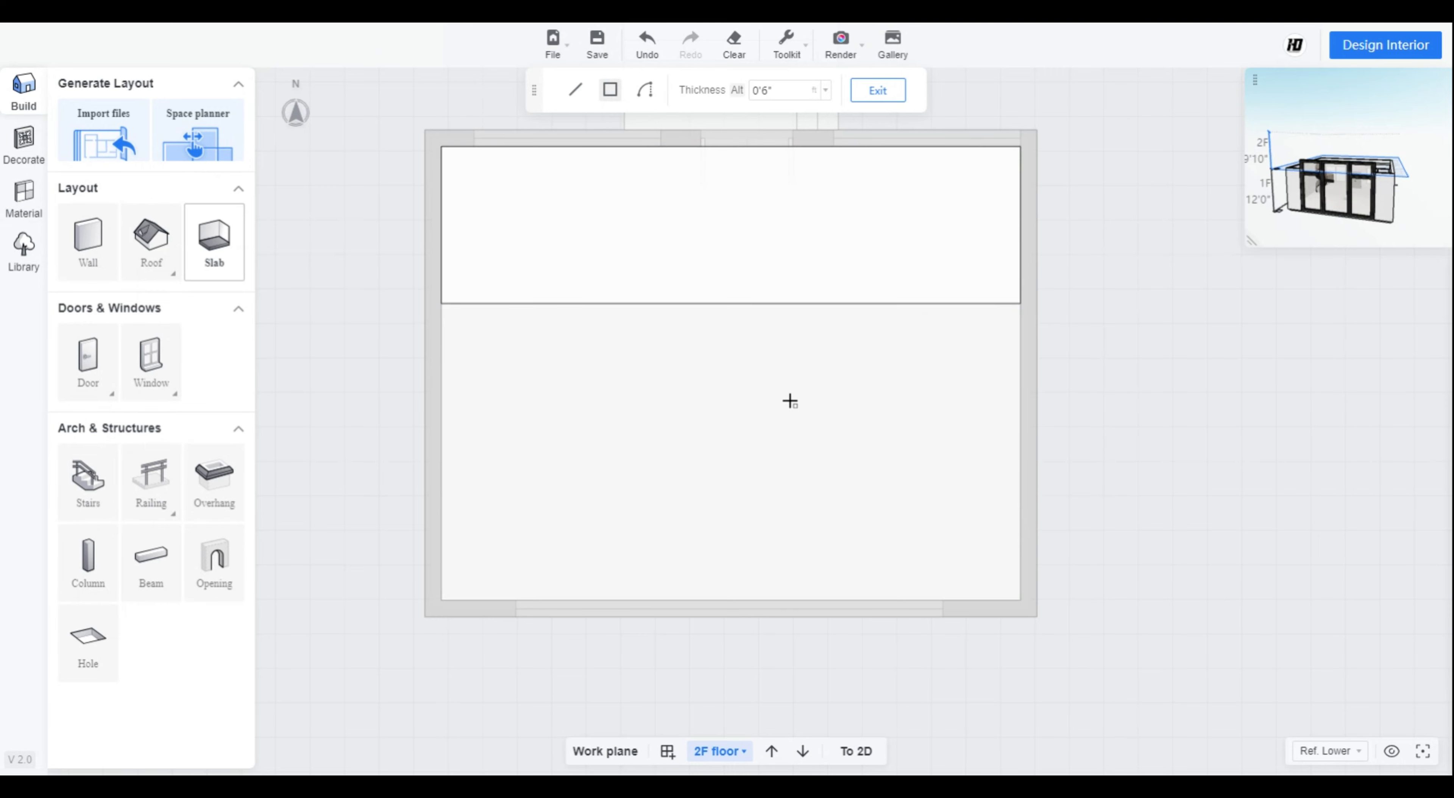
pyautogui.press('Escape')
# - Extend the second-floor slab's inner edge farther toward the large sliding window
pyautogui.click(954, 270)
pyautogui.click(1201, 577)
pyautogui.click(865, 753)
pyautogui.moveTo(564, 652); pyautogui.dragTo(589, 687)
pyautogui.click(750, 394)
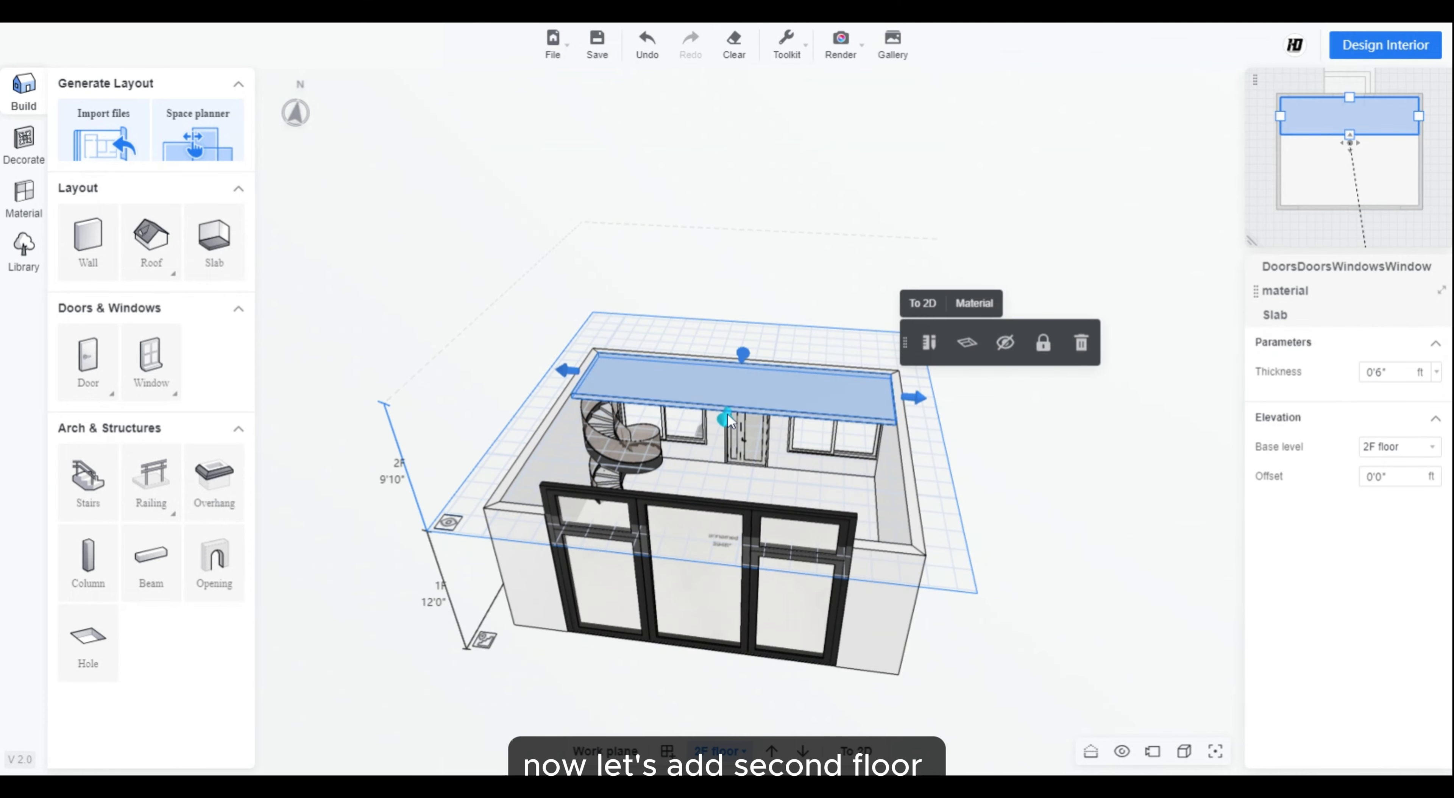
pyautogui.moveTo(712, 420); pyautogui.dragTo(679, 430)
pyautogui.press('Escape')
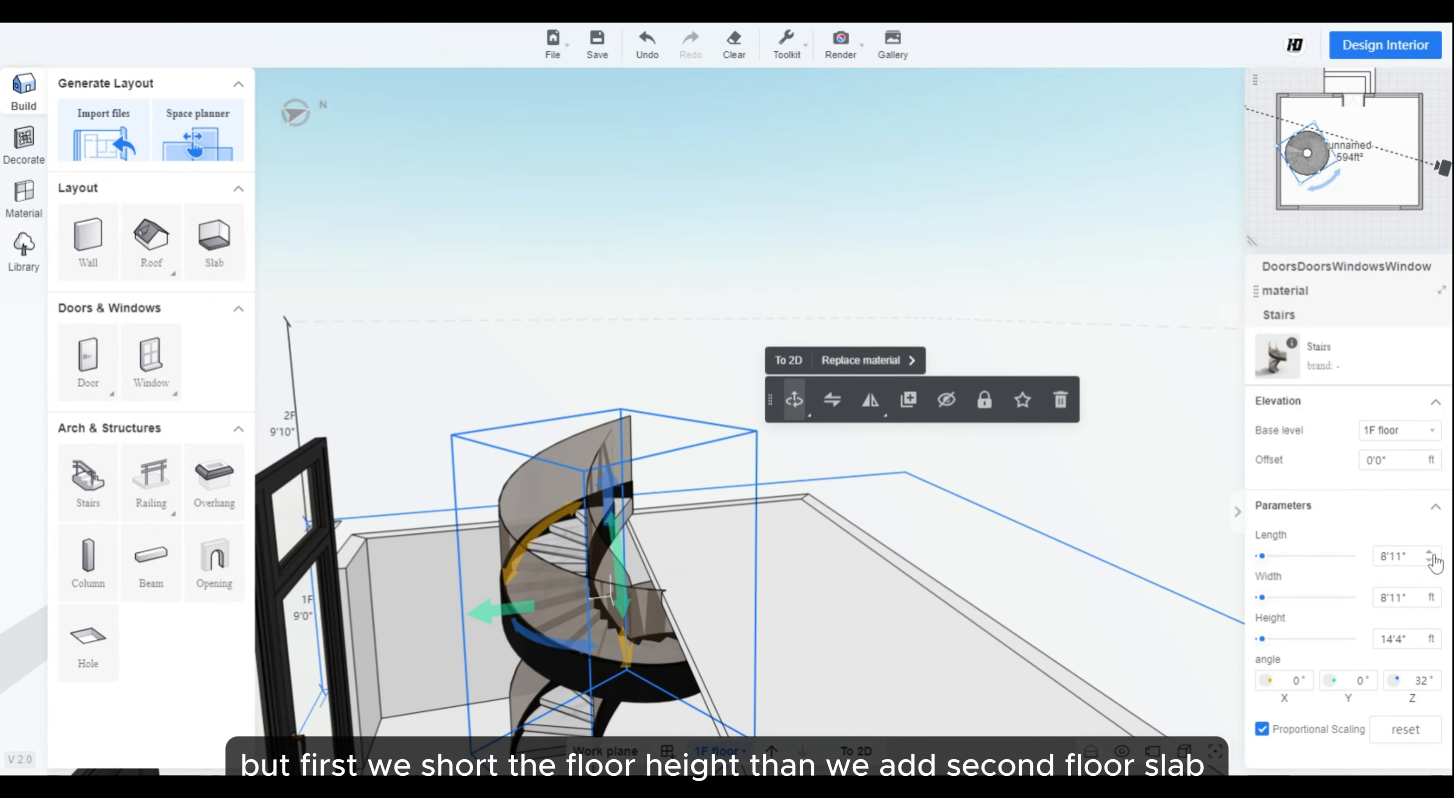
# - Scale the spiral staircase down proportionally below 8'11" in length, then delete it
pyautogui.click(1429, 561)
pyautogui.click(1429, 560)
pyautogui.click(1429, 560)
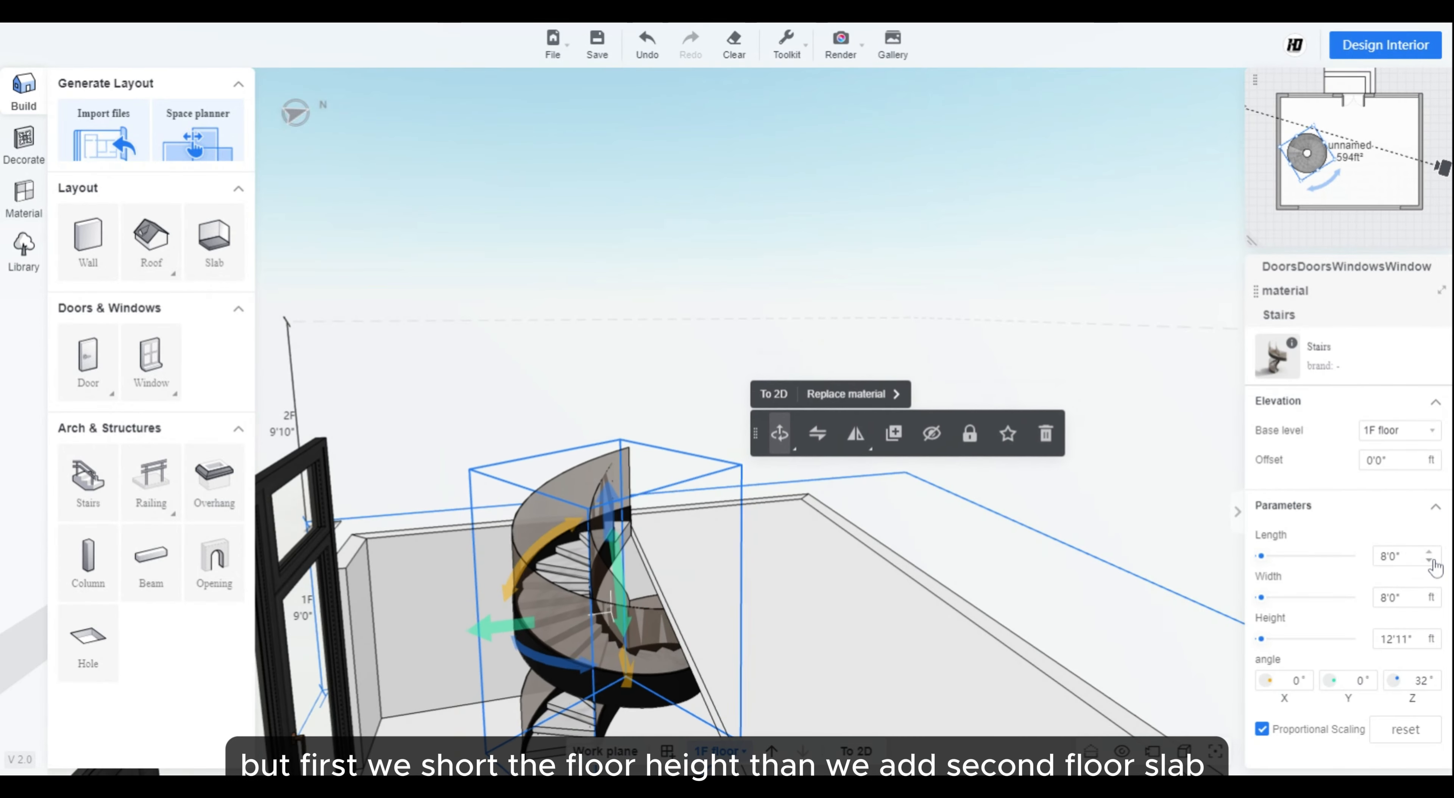
pyautogui.click(1429, 560)
pyautogui.click(1040, 447)
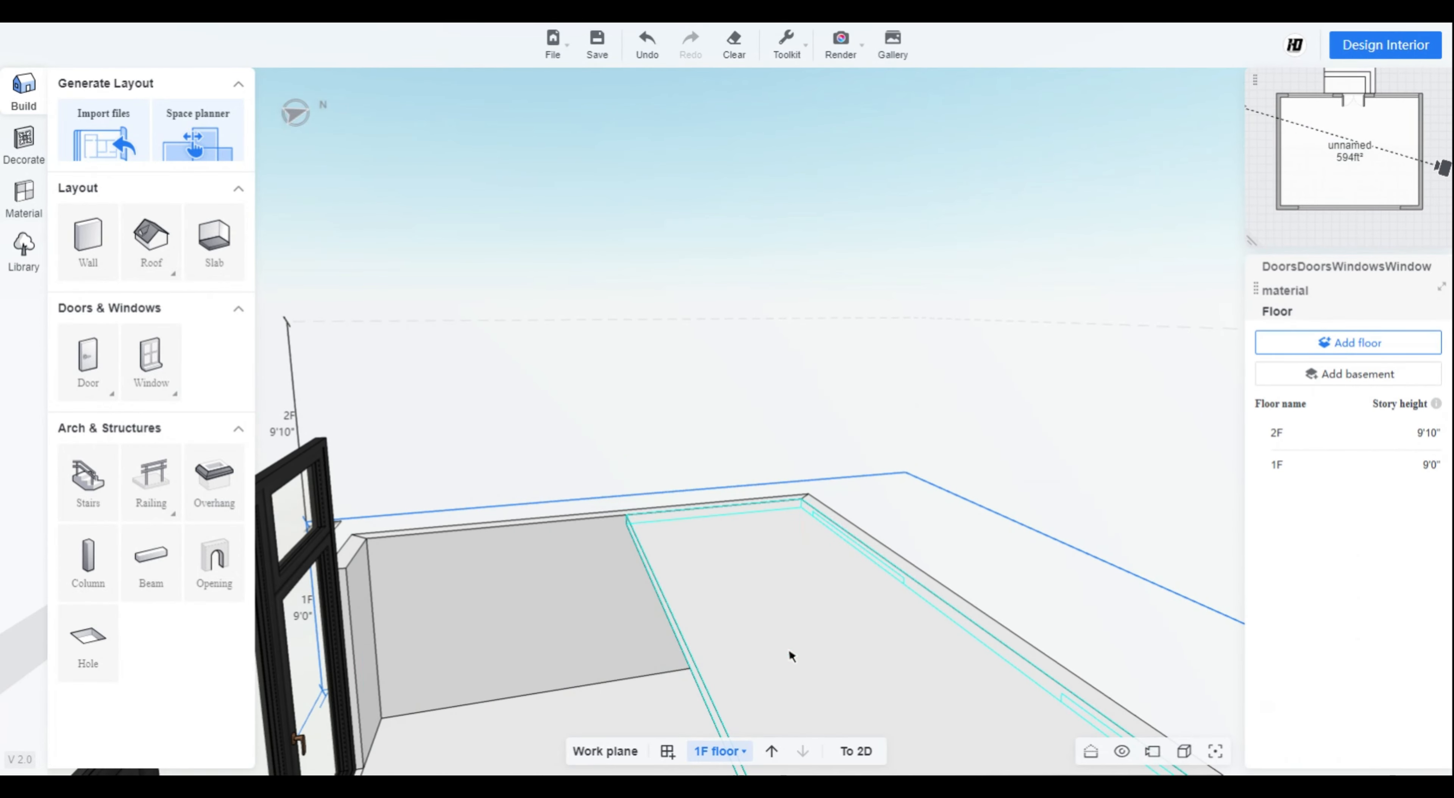
# - Try to move the first-floor wall that holds the entrance door
pyautogui.moveTo(509, 442); pyautogui.dragTo(748, 437)
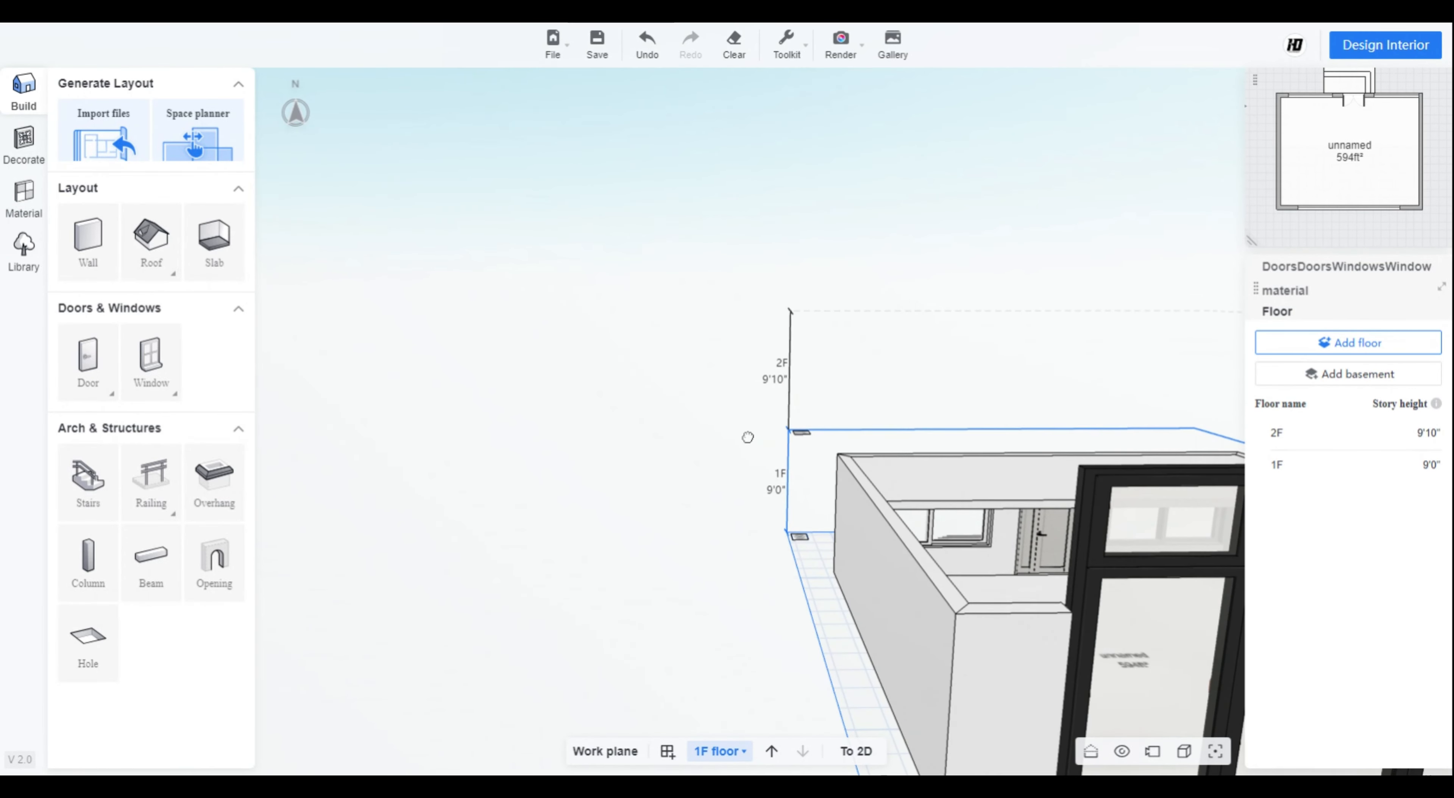
pyautogui.press('d')
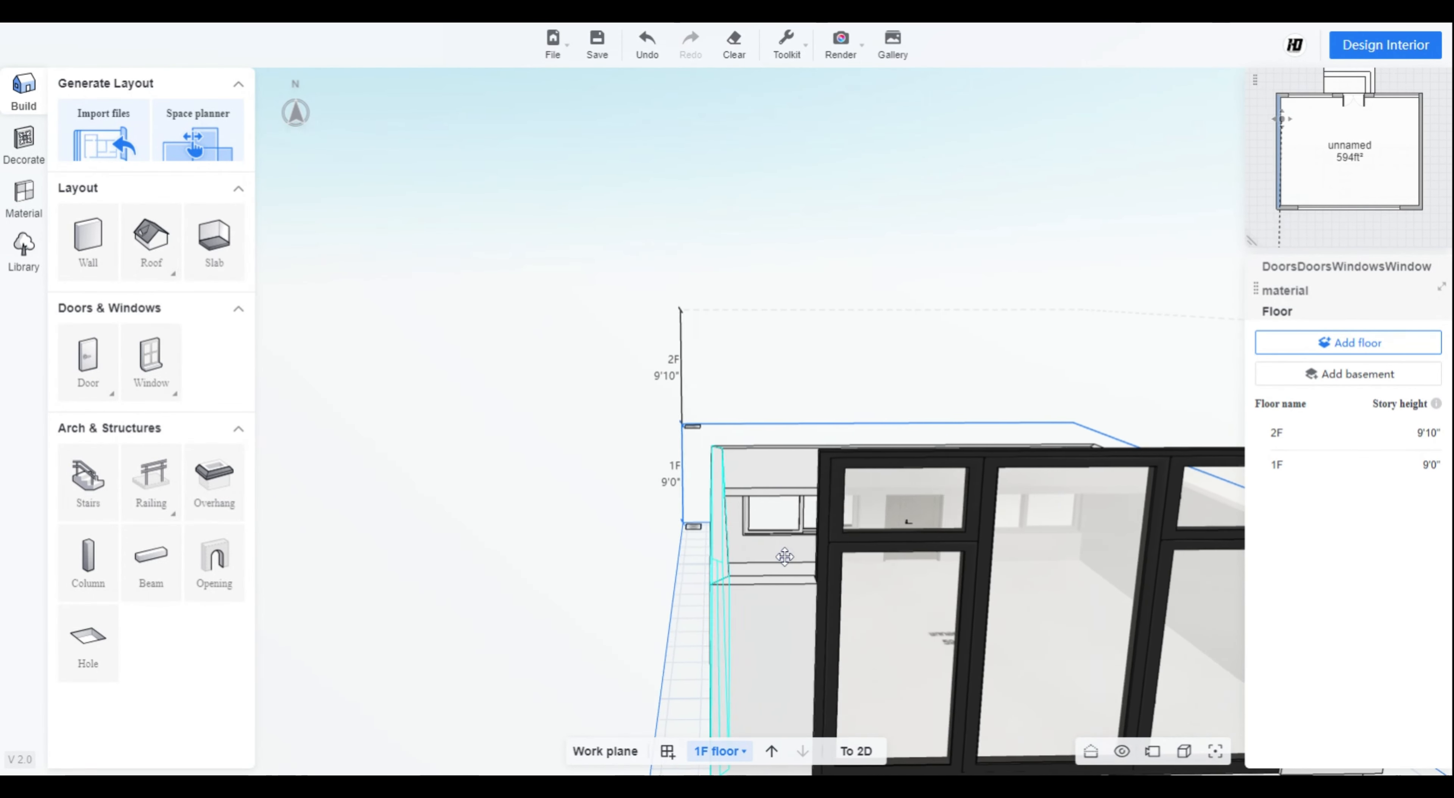
pyautogui.press('d')
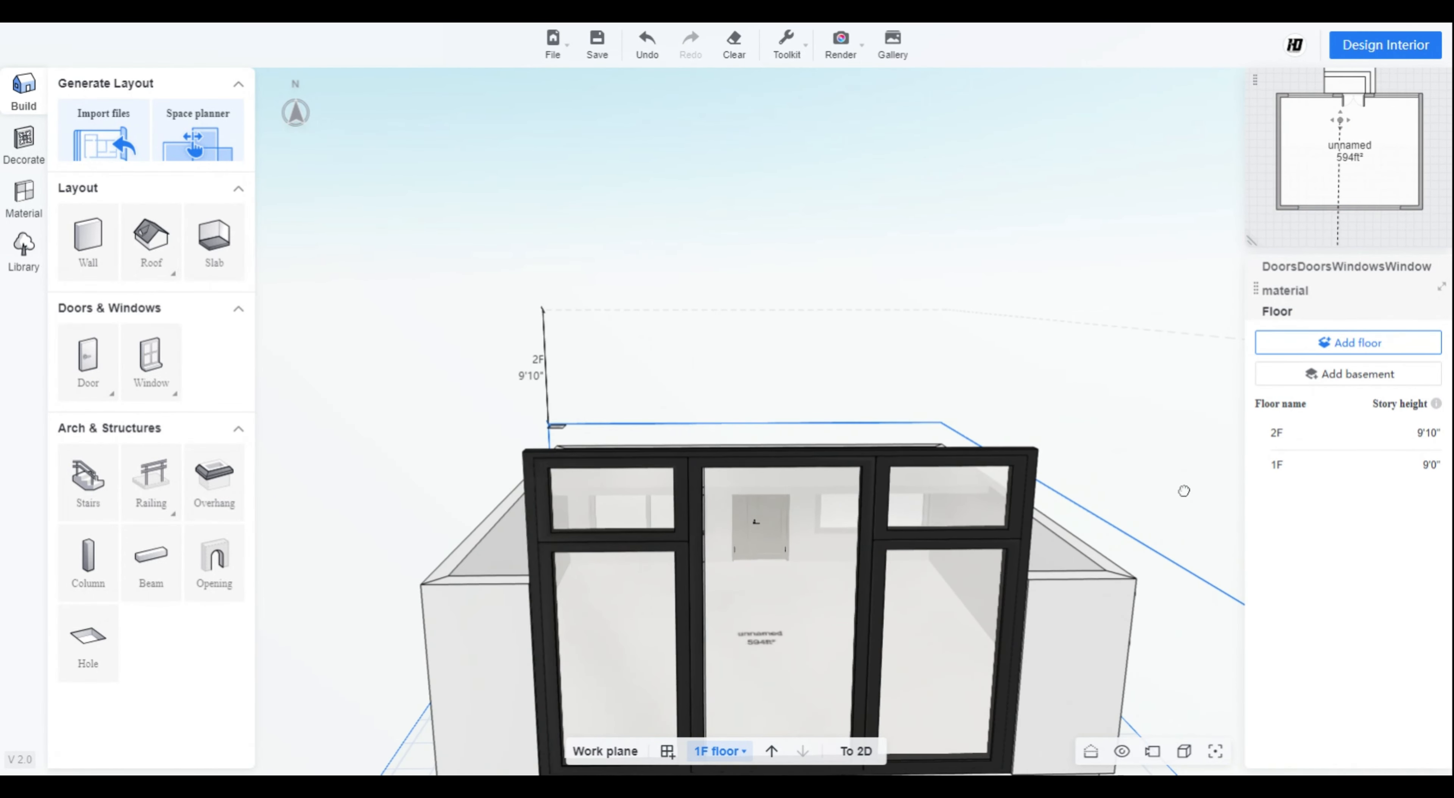
pyautogui.moveTo(1191, 484); pyautogui.dragTo(1178, 505)
pyautogui.click(861, 421)
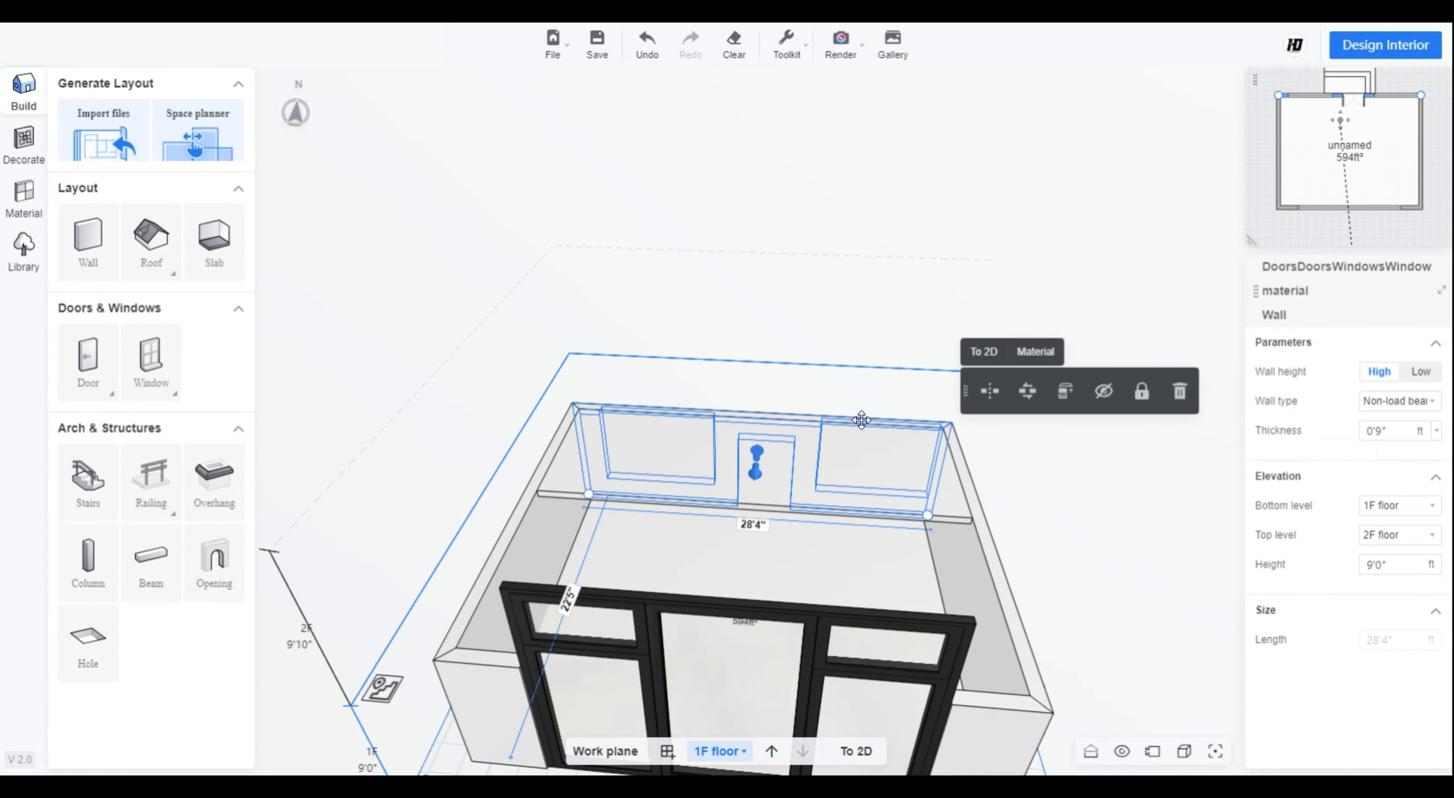
pyautogui.moveTo(762, 460); pyautogui.dragTo(758, 445)
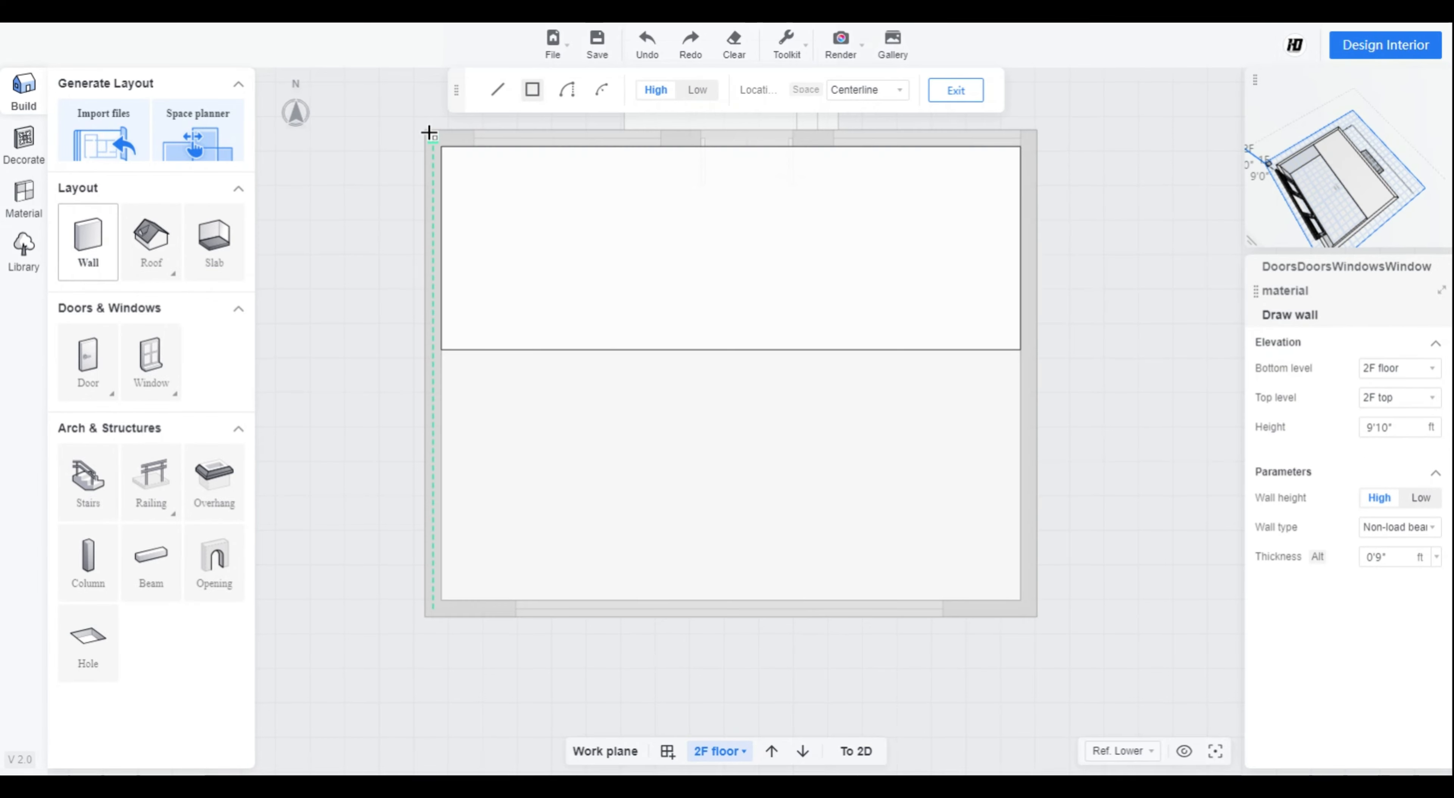
# - Draw a rectangle of second-floor walls around the slab, about 28'4" by 10'1", 9'10" high and 0'9" thick
pyautogui.click(430, 136)
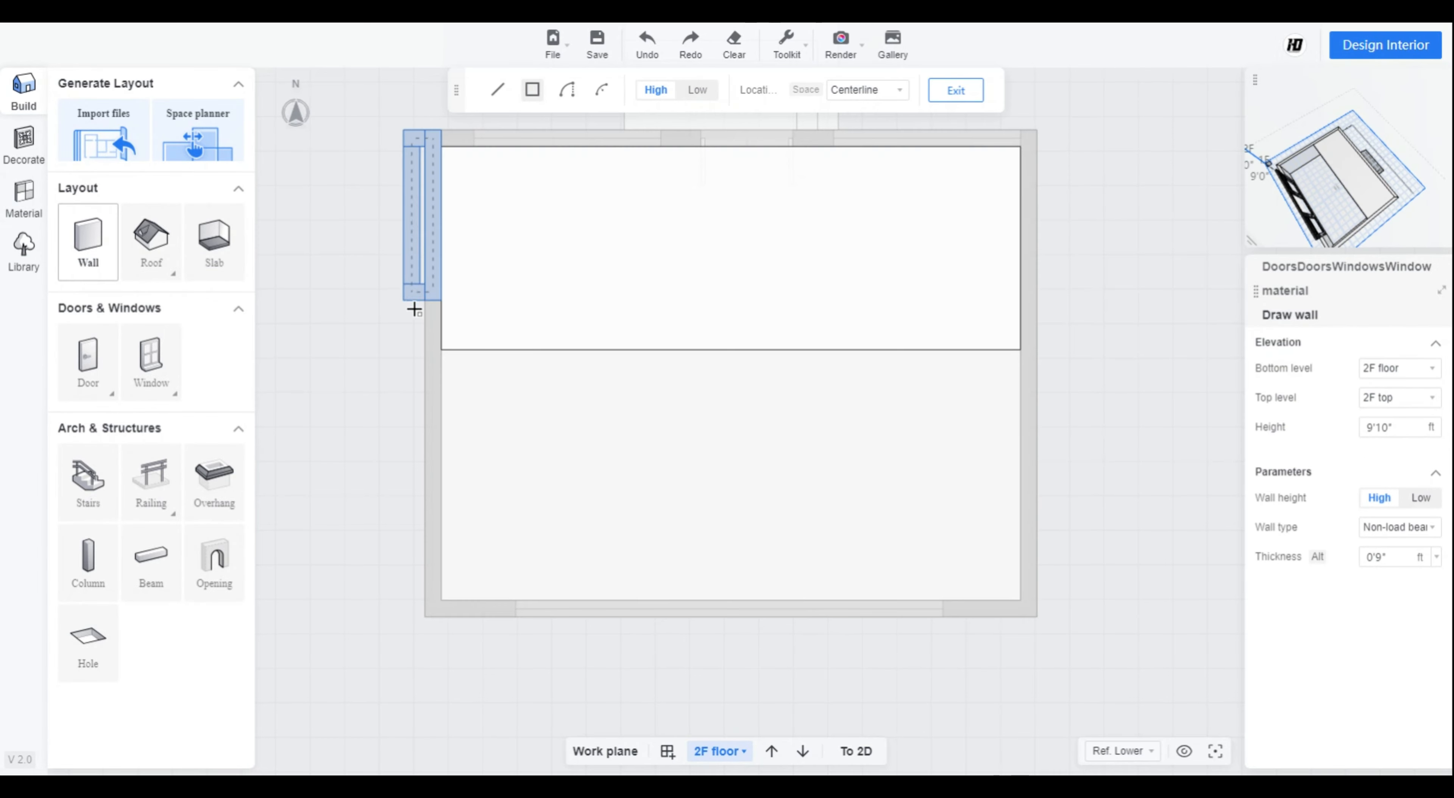
pyautogui.click(1034, 356)
pyautogui.press('Escape')
# - Delete the second-floor wall along the slab's inner edge and return to the 3D view
pyautogui.click(932, 352)
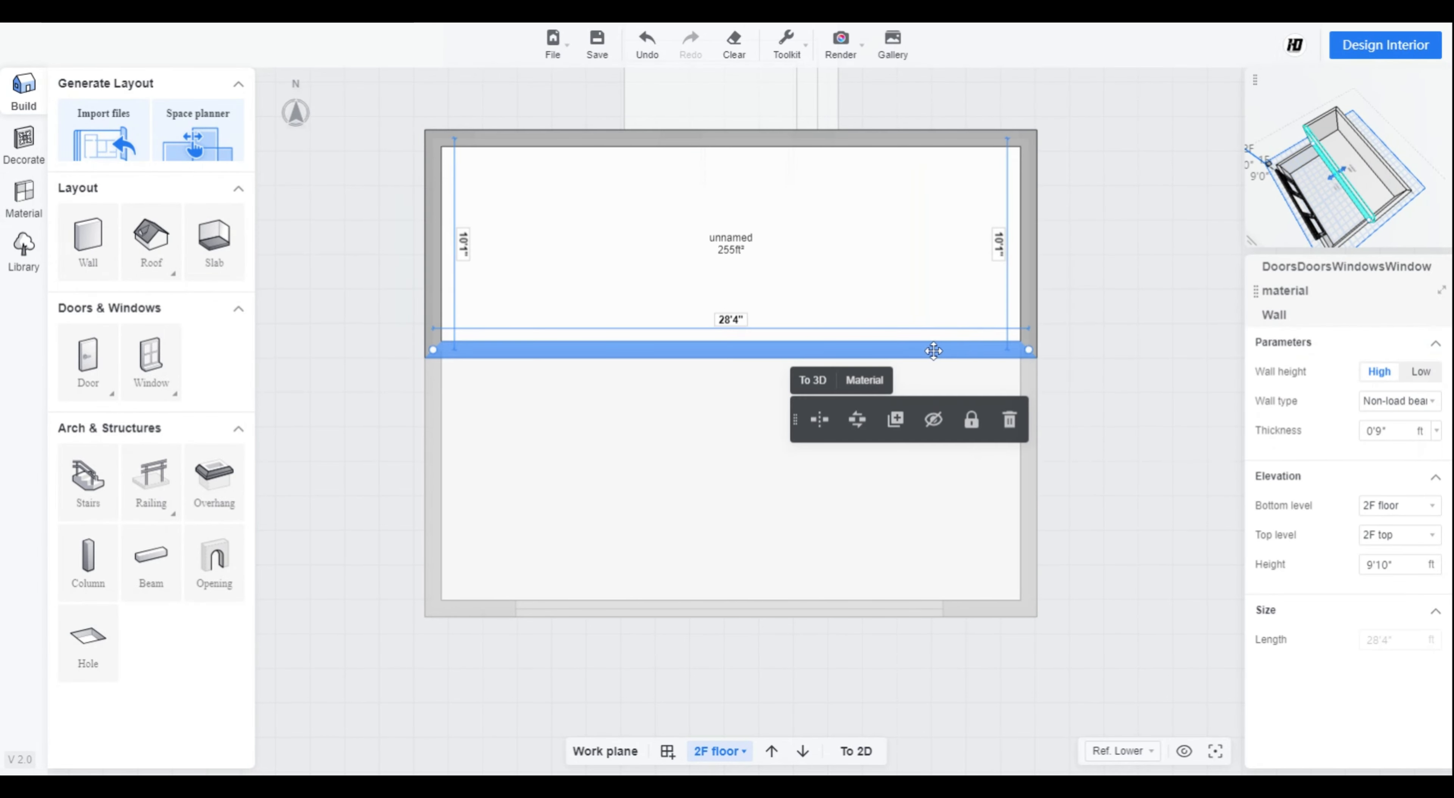
pyautogui.click(1022, 422)
pyautogui.click(1025, 306)
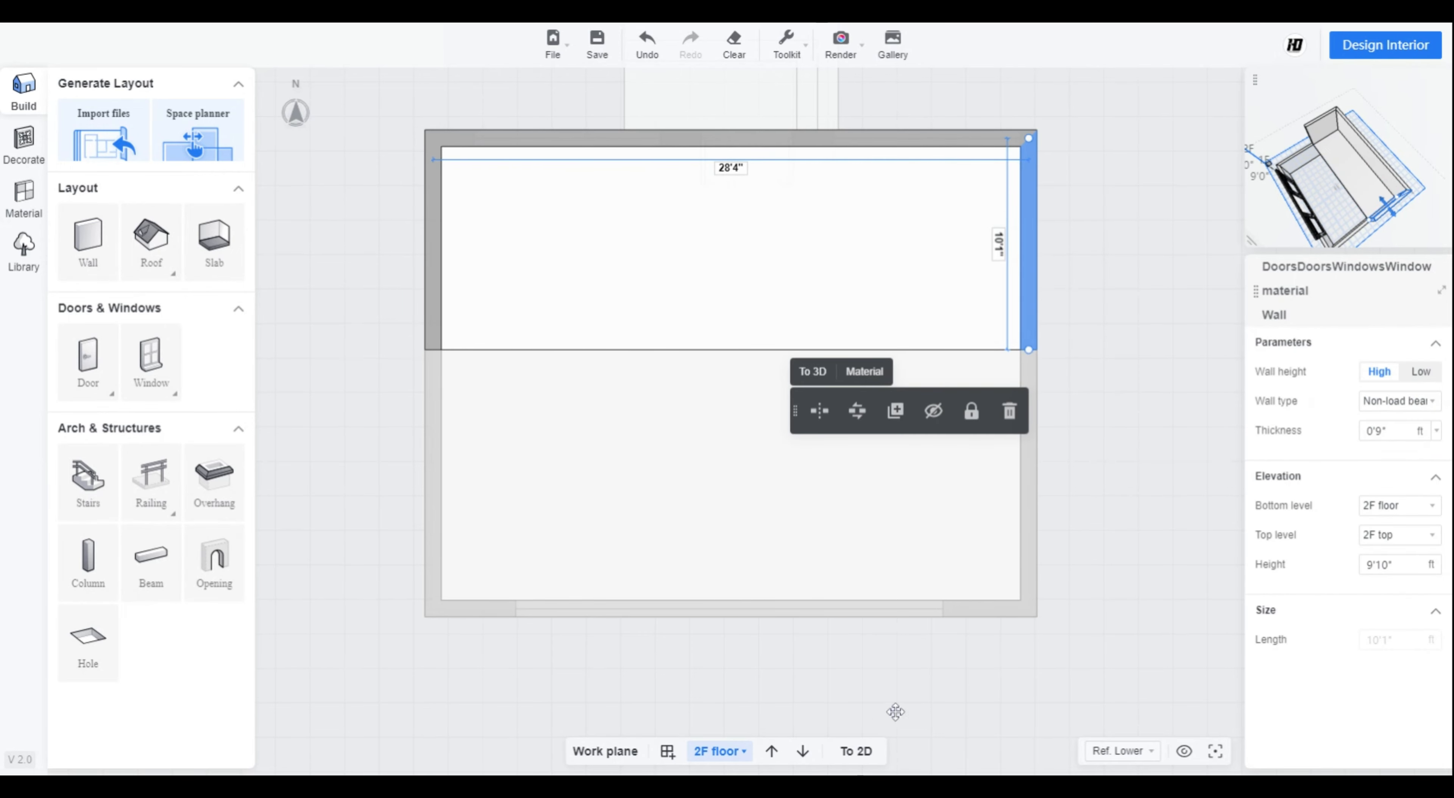
pyautogui.click(951, 684)
pyautogui.click(856, 751)
pyautogui.moveTo(935, 689); pyautogui.dragTo(939, 620)
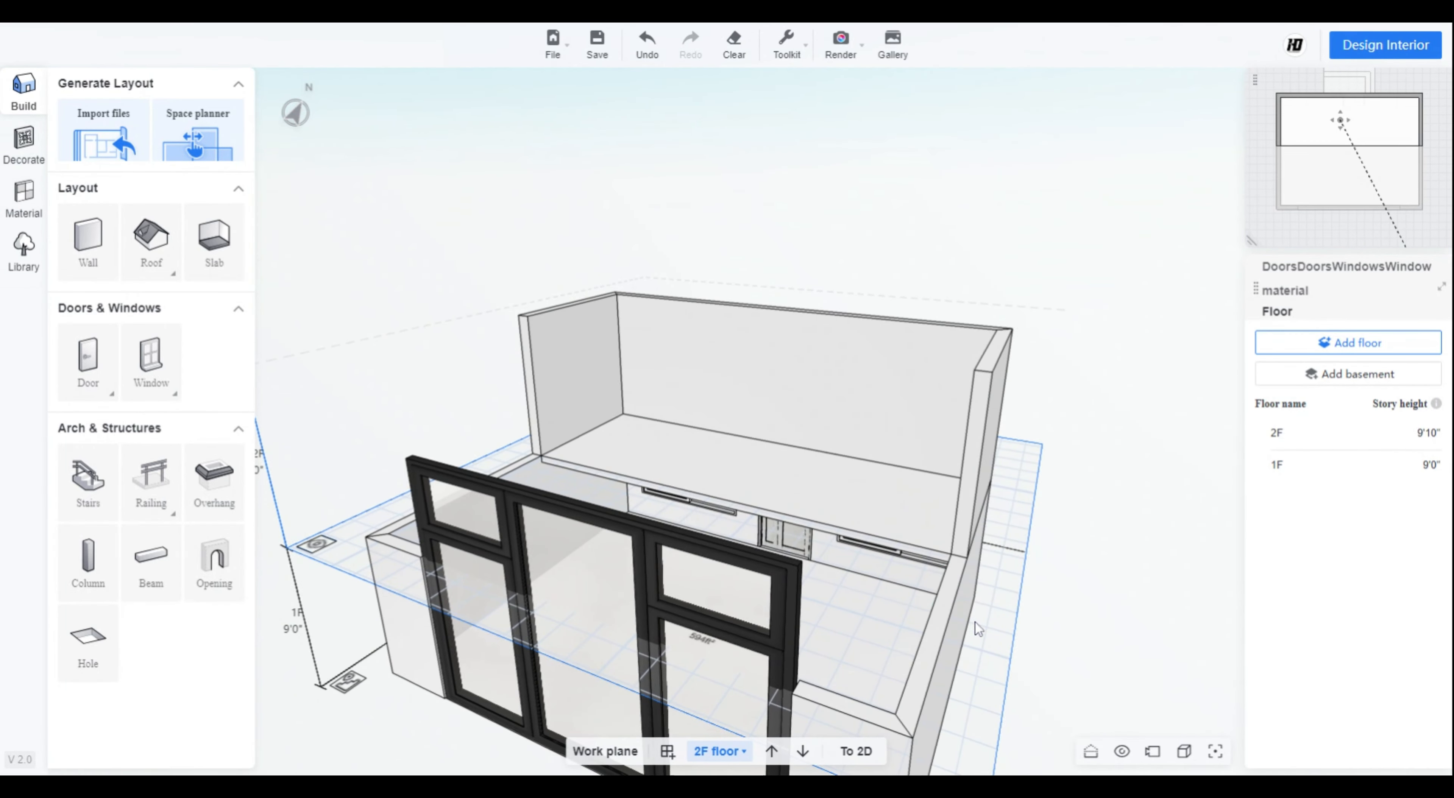
# - Split both first-floor side walls at the edge of the second-floor slab, using the first-floor 2D plan
pyautogui.click(939, 620)
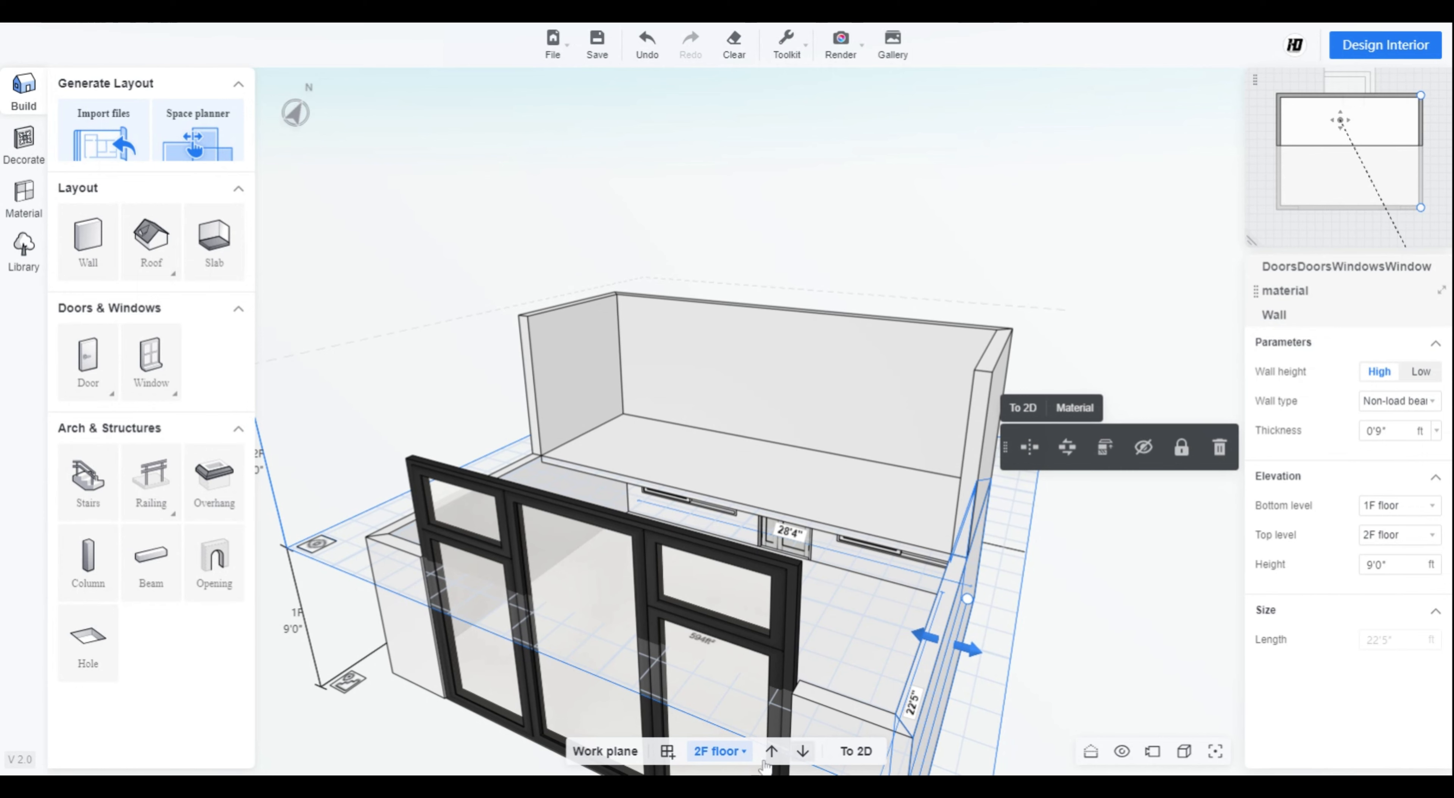
pyautogui.click(803, 751)
pyautogui.click(903, 649)
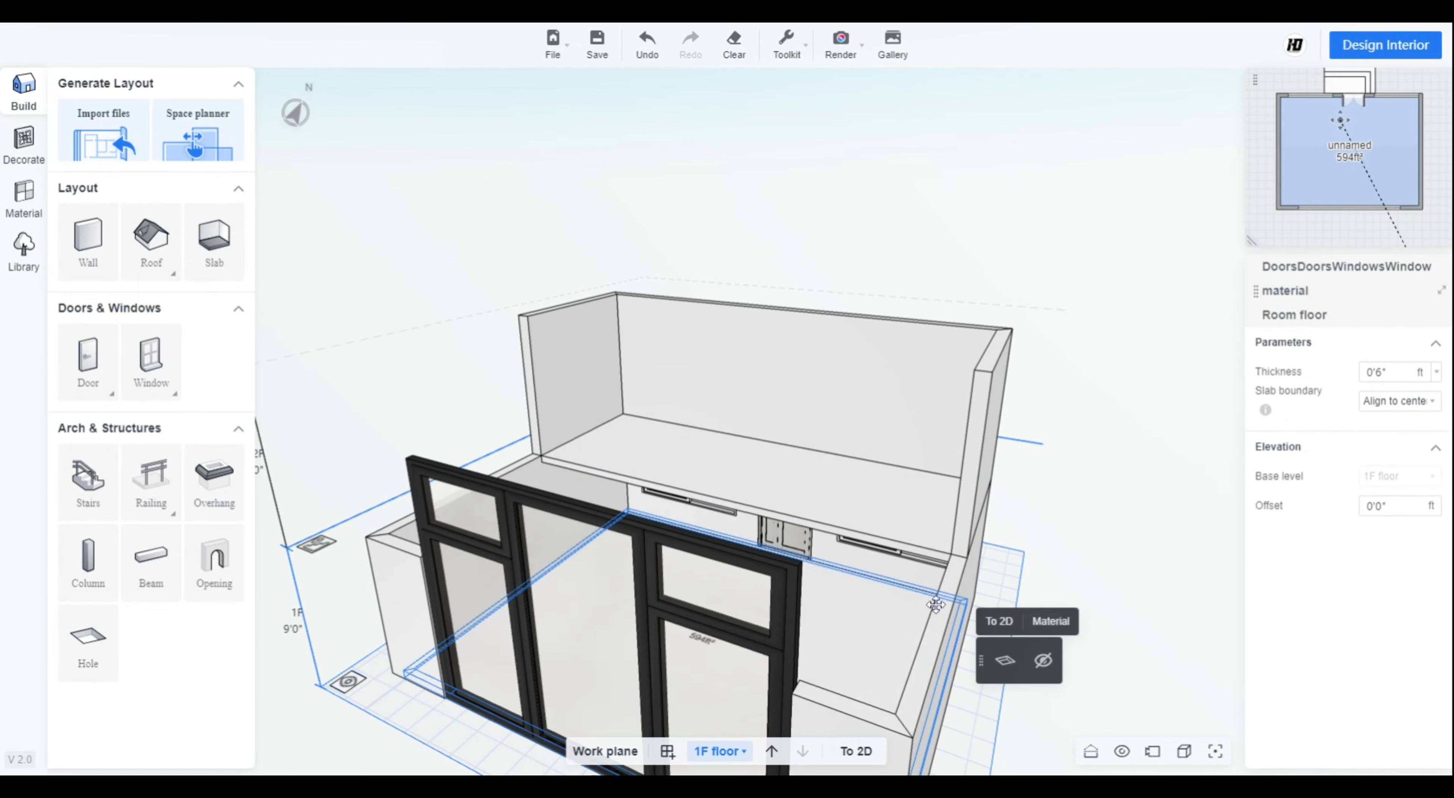
pyautogui.click(937, 650)
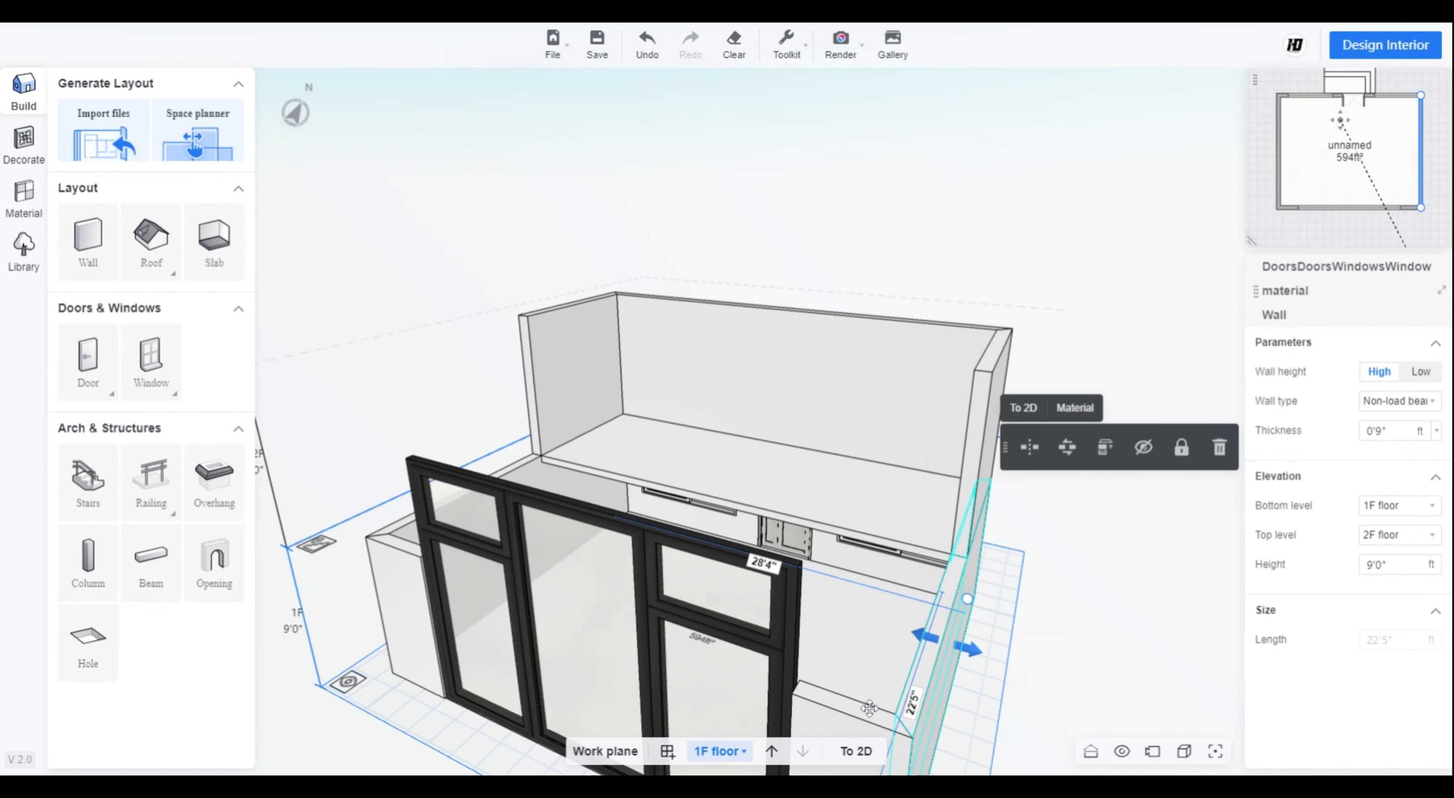
pyautogui.click(856, 752)
pyautogui.moveTo(1161, 401); pyautogui.dragTo(1164, 414)
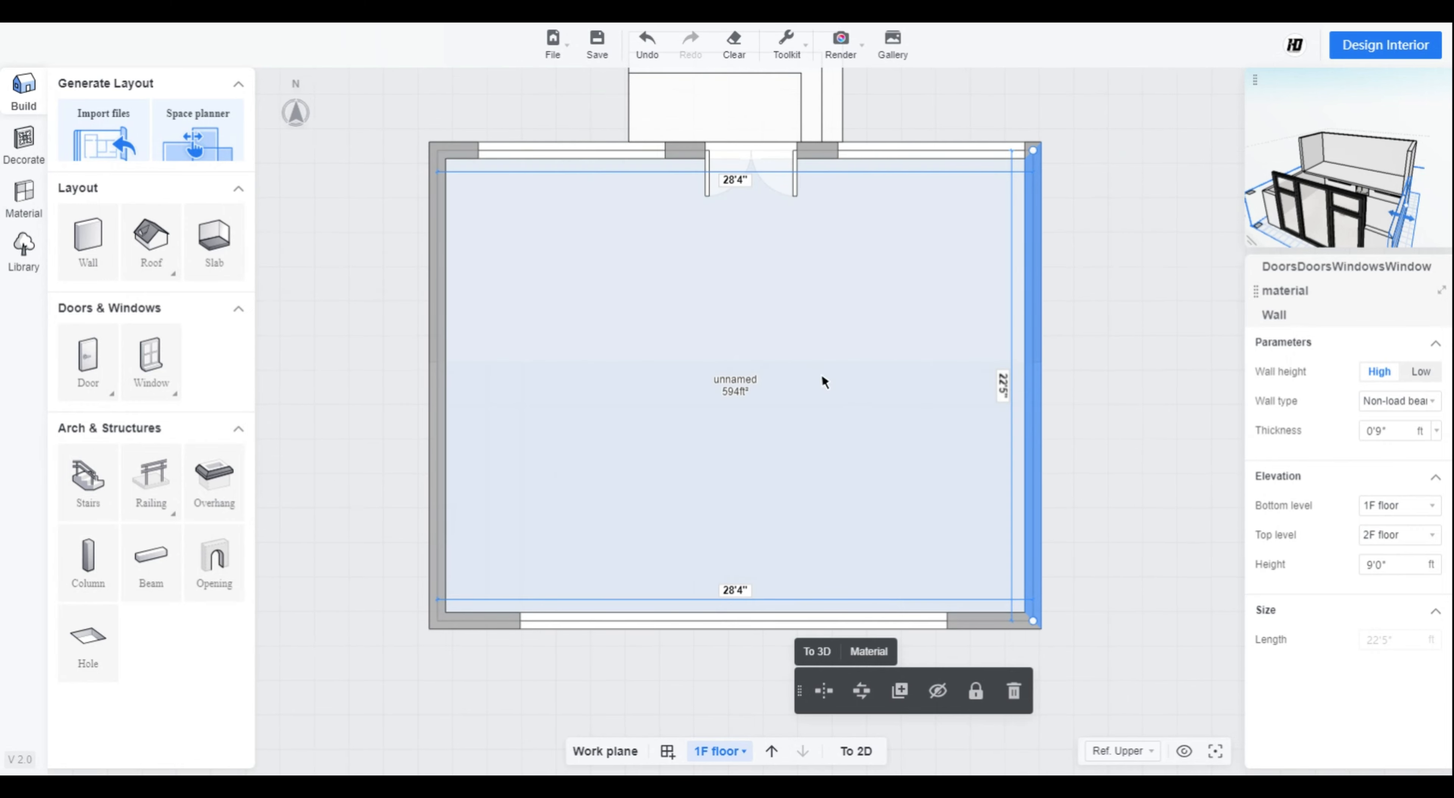
pyautogui.click(824, 690)
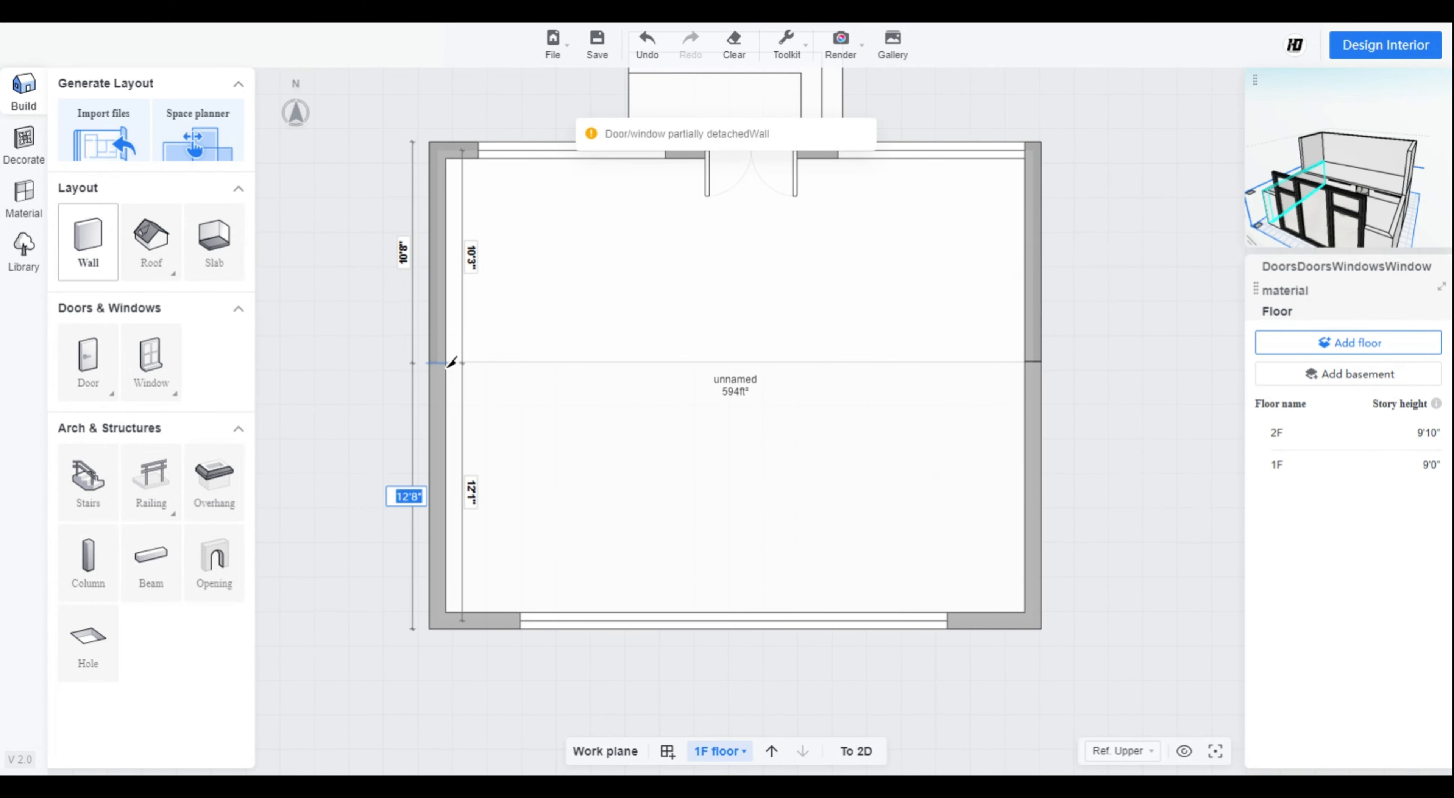
pyautogui.click(541, 537)
# - Set the height of the two split side-wall segments and the large-window wall to 18'0"
pyautogui.click(437, 497)
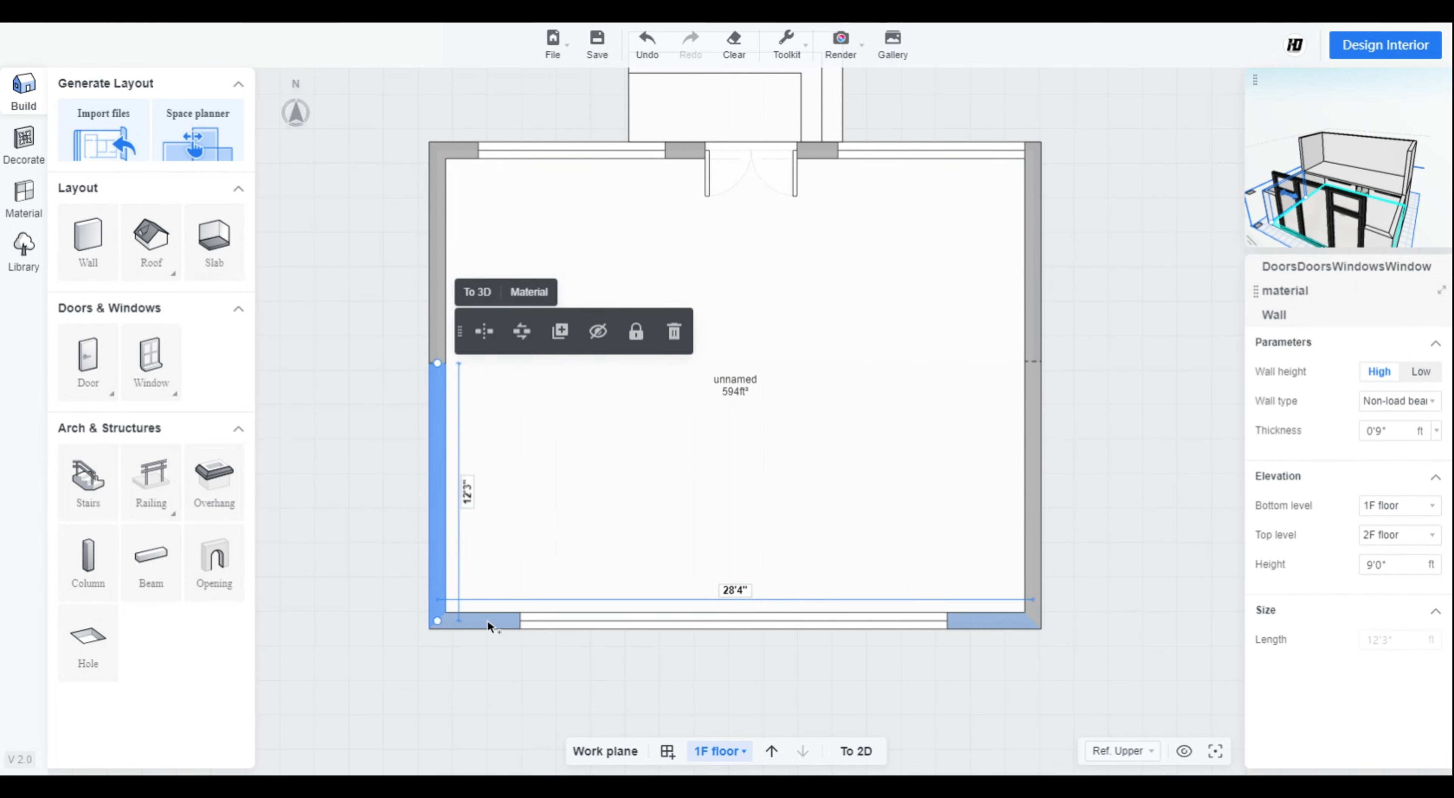
pyautogui.keyDown('shift'); pyautogui.click(991, 616); pyautogui.keyUp('shift')
pyautogui.keyDown('shift'); pyautogui.click(1034, 491); pyautogui.keyUp('shift')
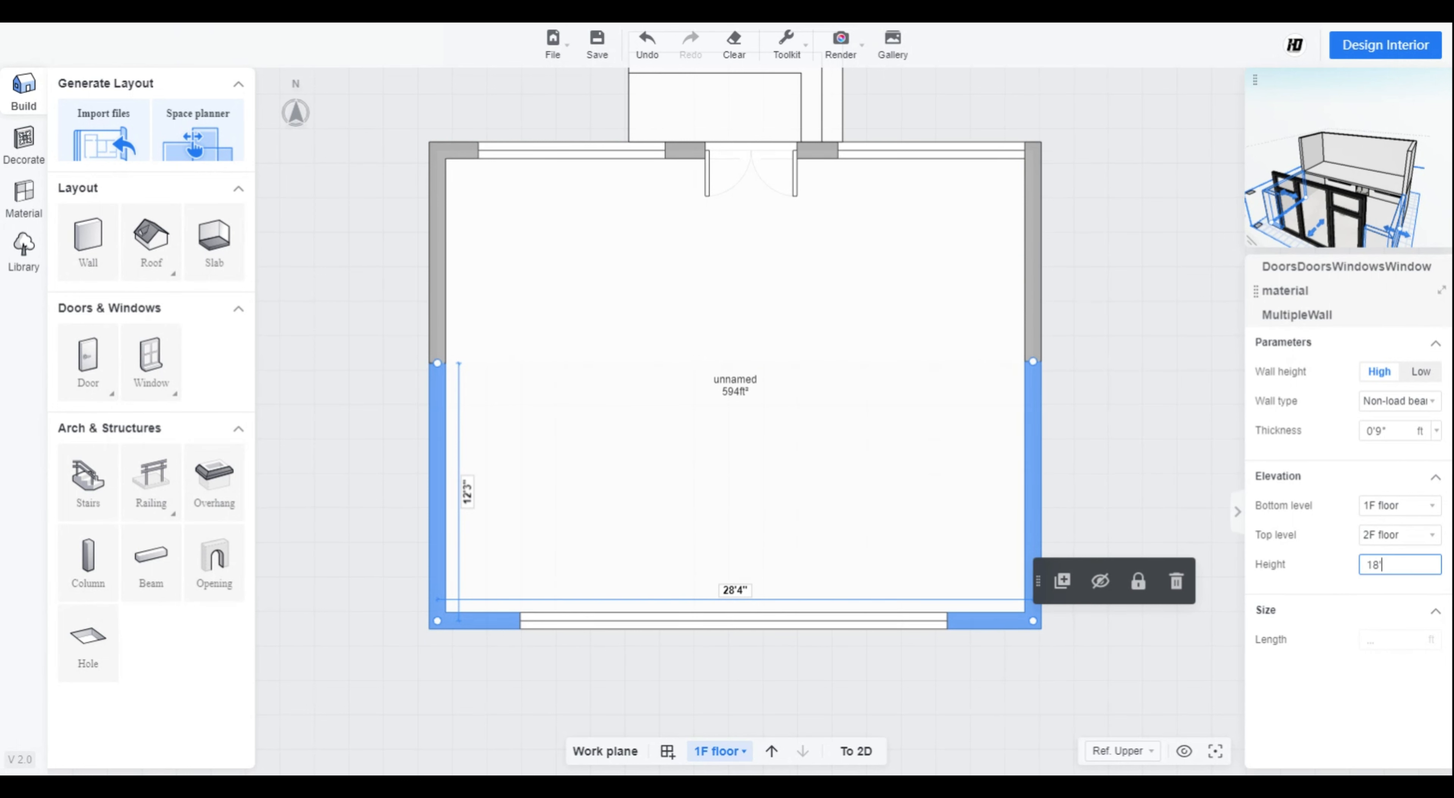
pyautogui.write("18'")
pyautogui.press('Return')
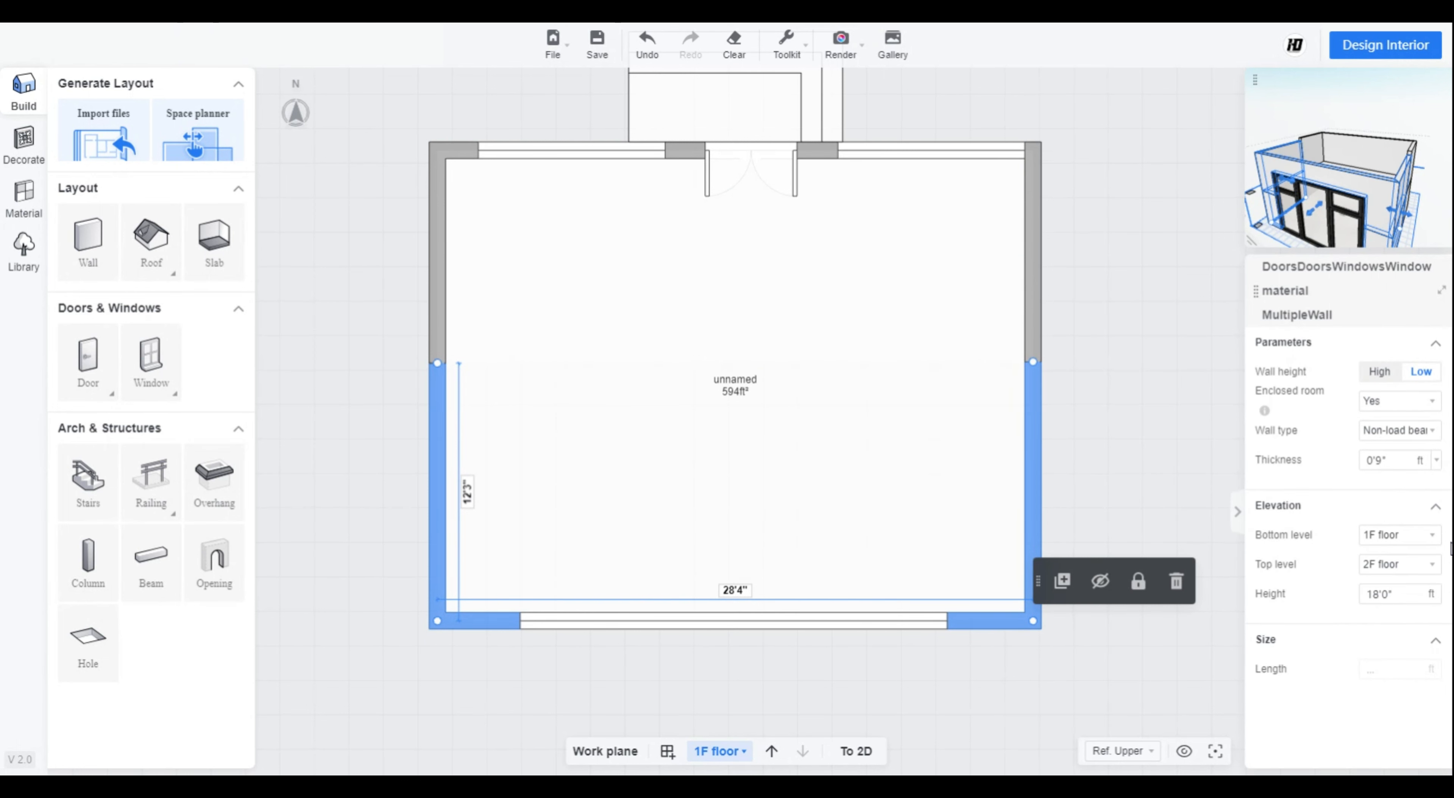
# - Raise the three selected walls to a height of 18'11" in 3D and compare them with the adjoining second-floor side wall
pyautogui.click(857, 751)
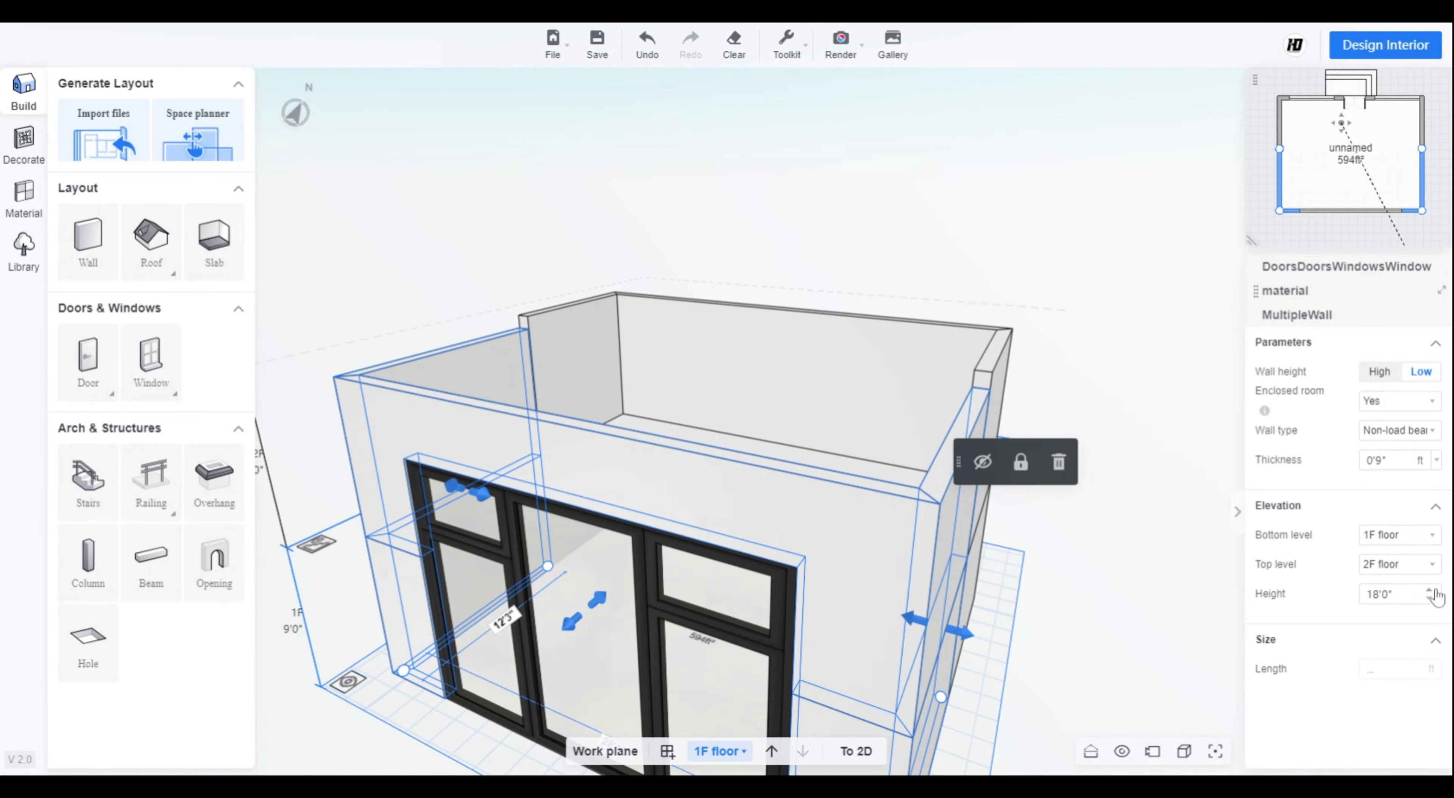
pyautogui.click(1430, 591)
pyautogui.click(1430, 591)
pyautogui.click(1431, 591)
pyautogui.click(1431, 591)
pyautogui.click(1431, 591)
pyautogui.click(1431, 592)
pyautogui.click(1431, 592)
pyautogui.click(1431, 591)
pyautogui.click(1431, 592)
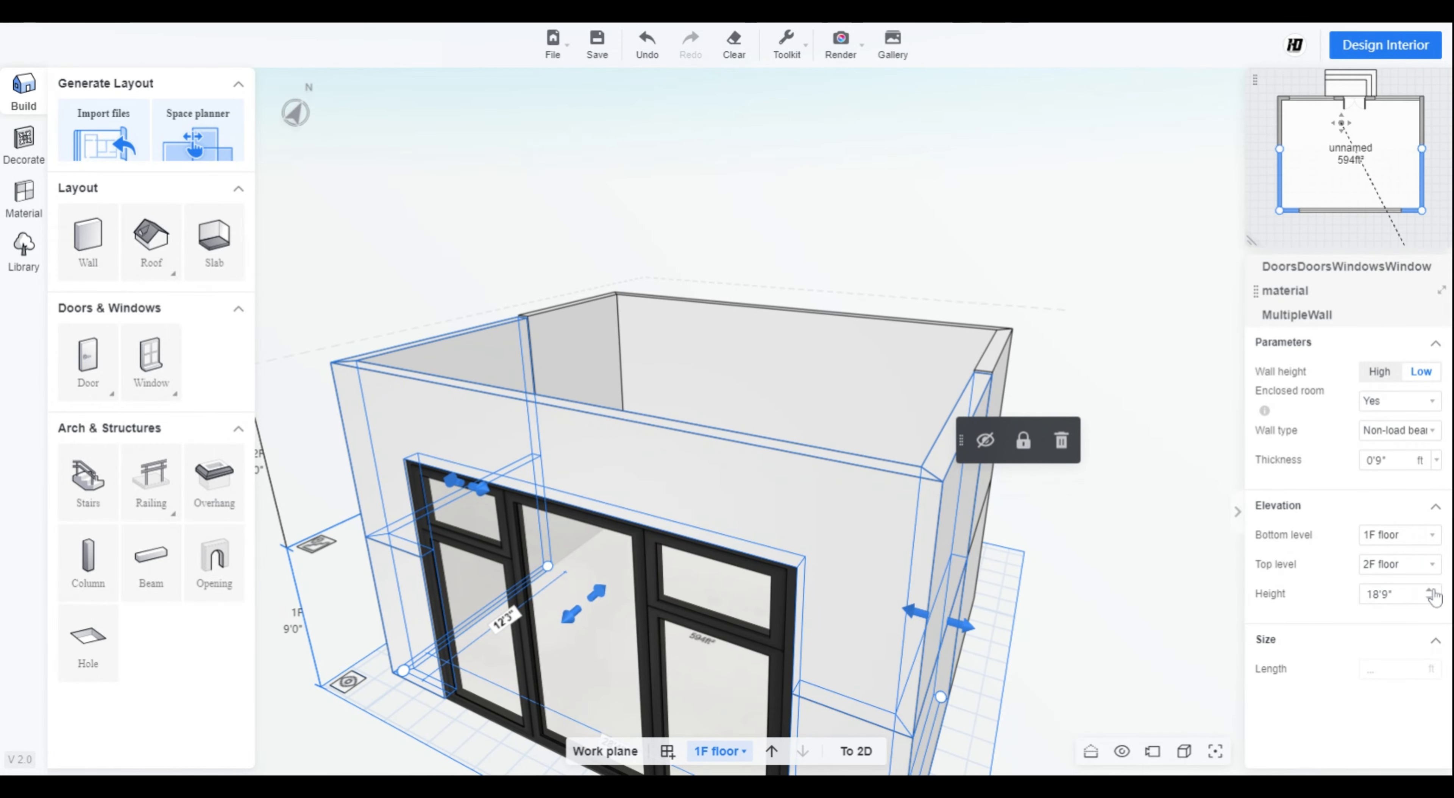
pyautogui.click(1431, 591)
pyautogui.click(1431, 591)
pyautogui.moveTo(1165, 657); pyautogui.dragTo(1032, 656)
pyautogui.click(860, 495)
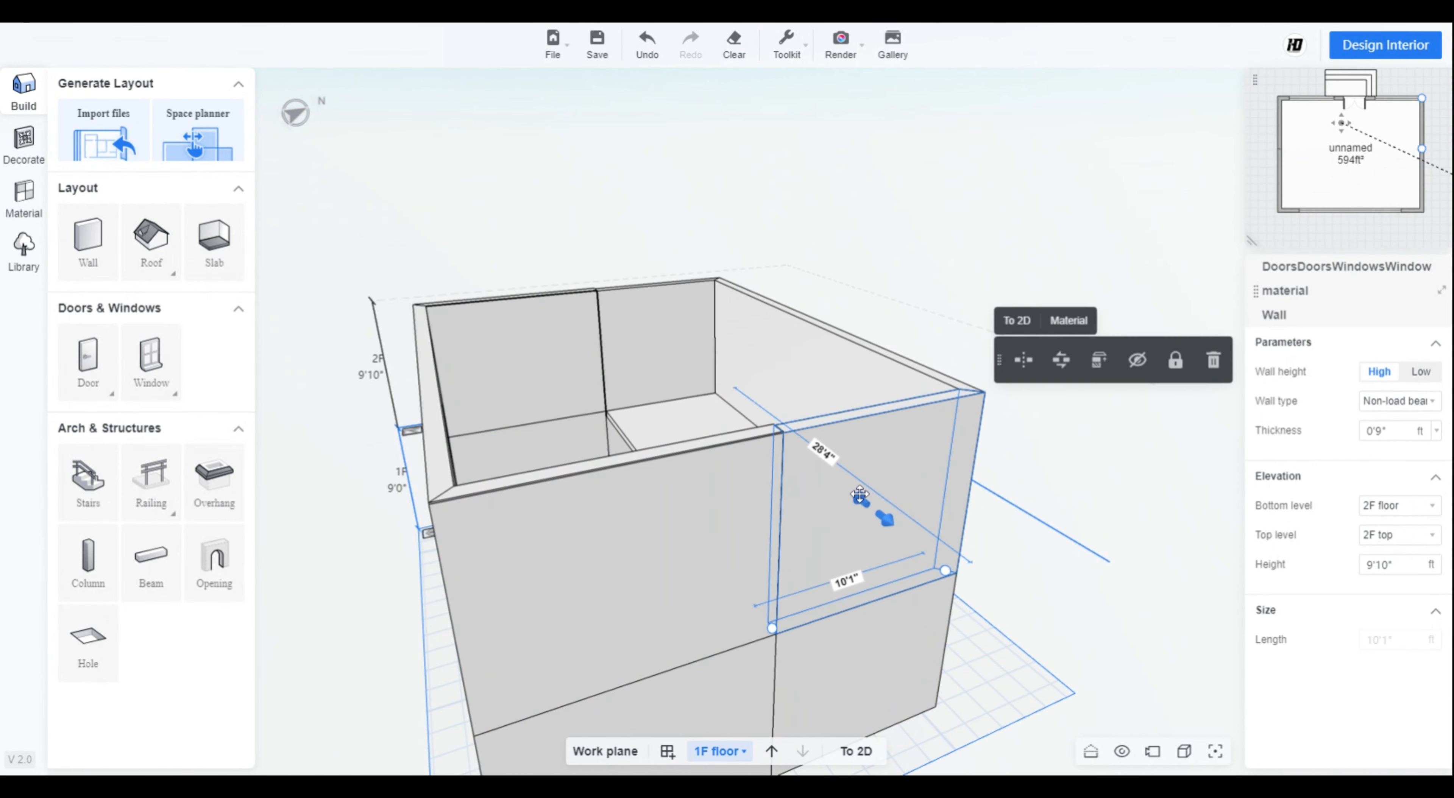
pyautogui.click(719, 514)
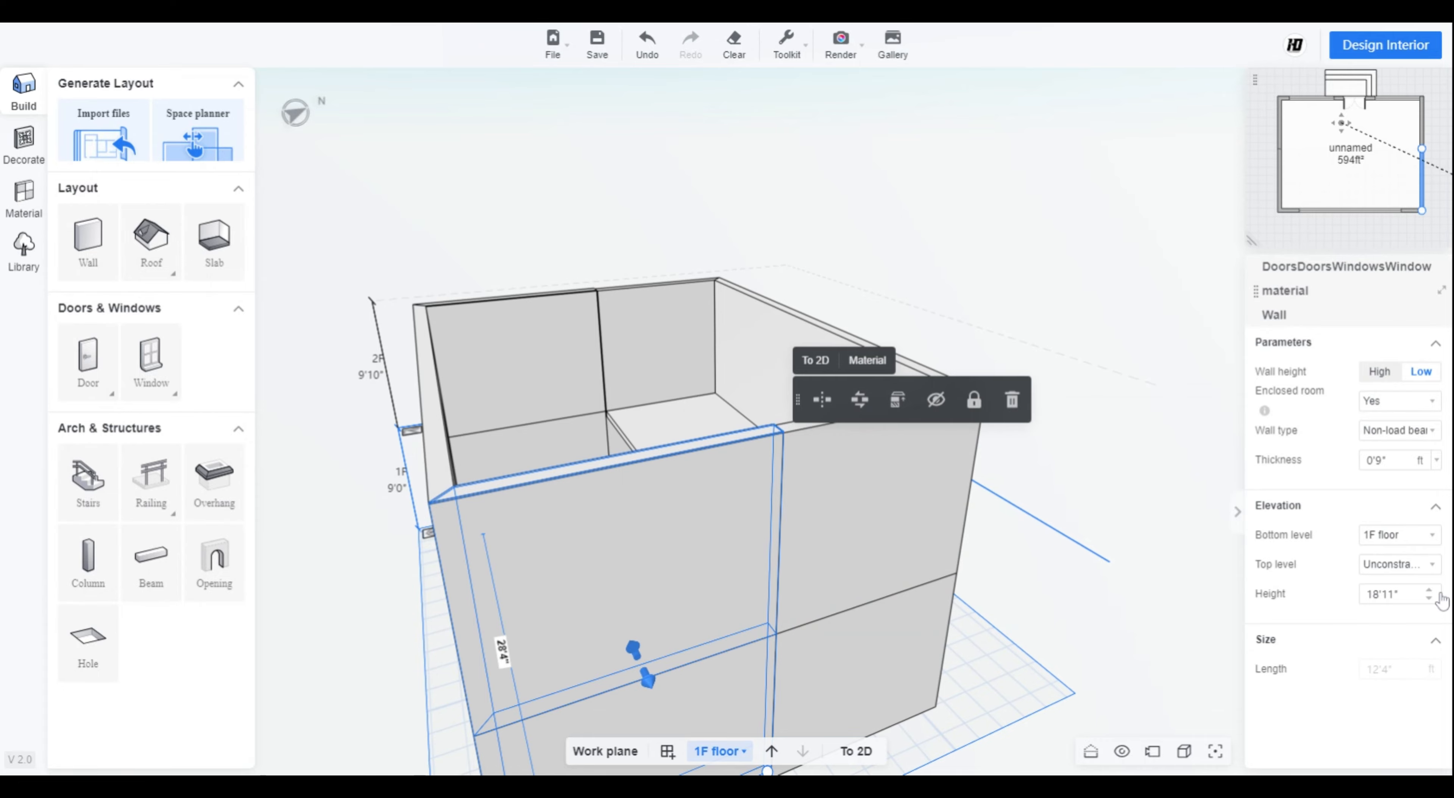
pyautogui.click(1033, 559)
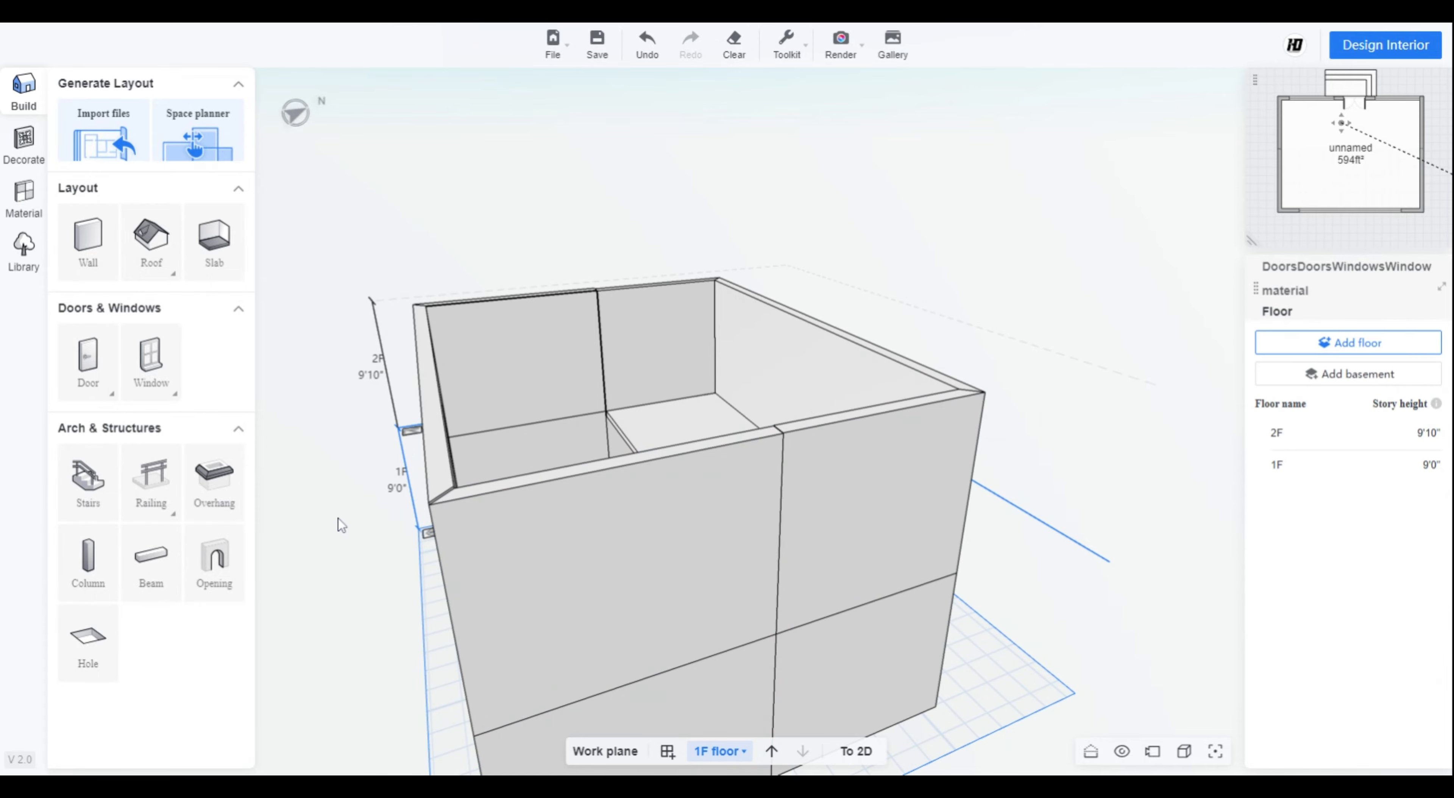
# - Generate a gable roof over the whole house
pyautogui.moveTo(339, 519); pyautogui.dragTo(549, 473)
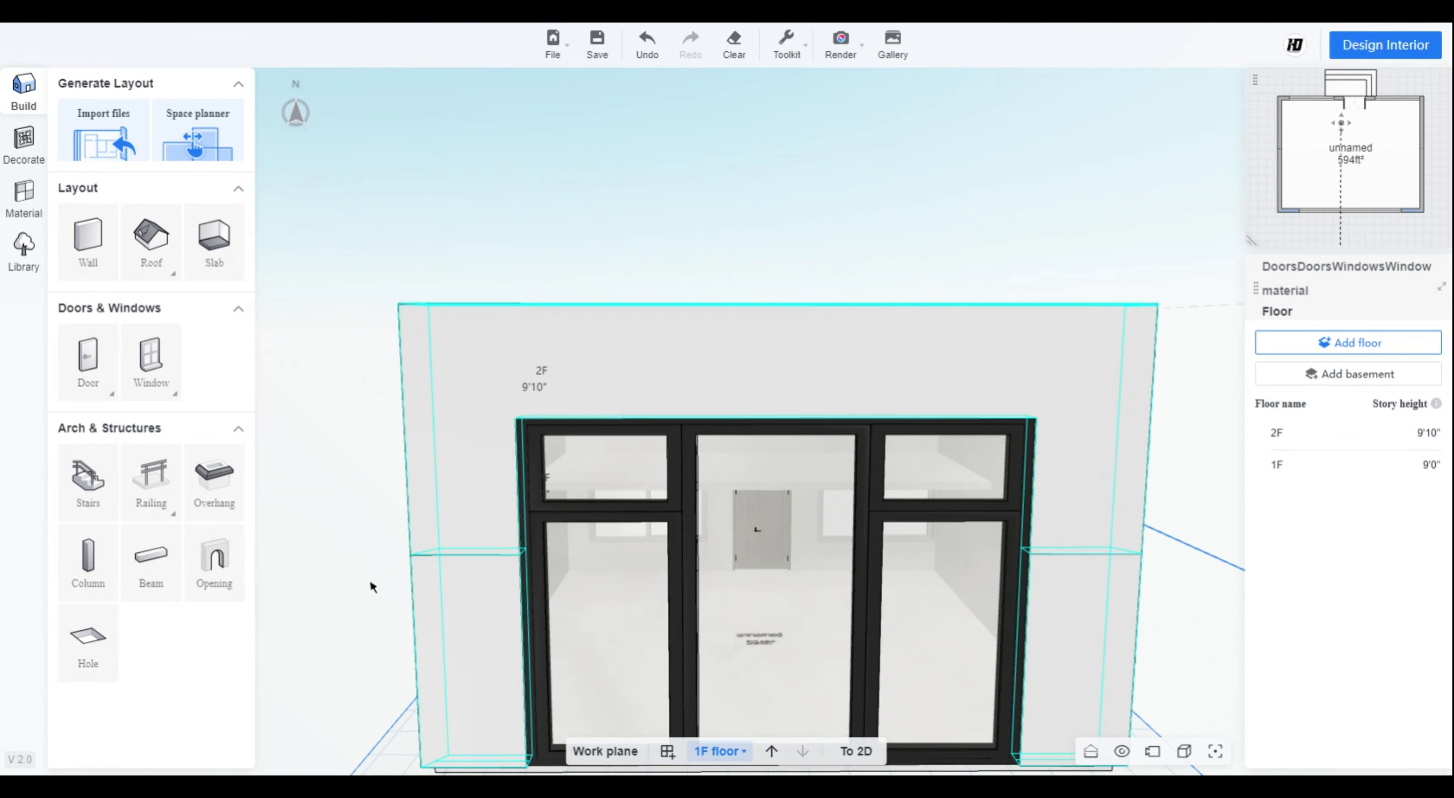
pyautogui.click(160, 296)
pyautogui.moveTo(153, 263)
pyautogui.click(593, 358)
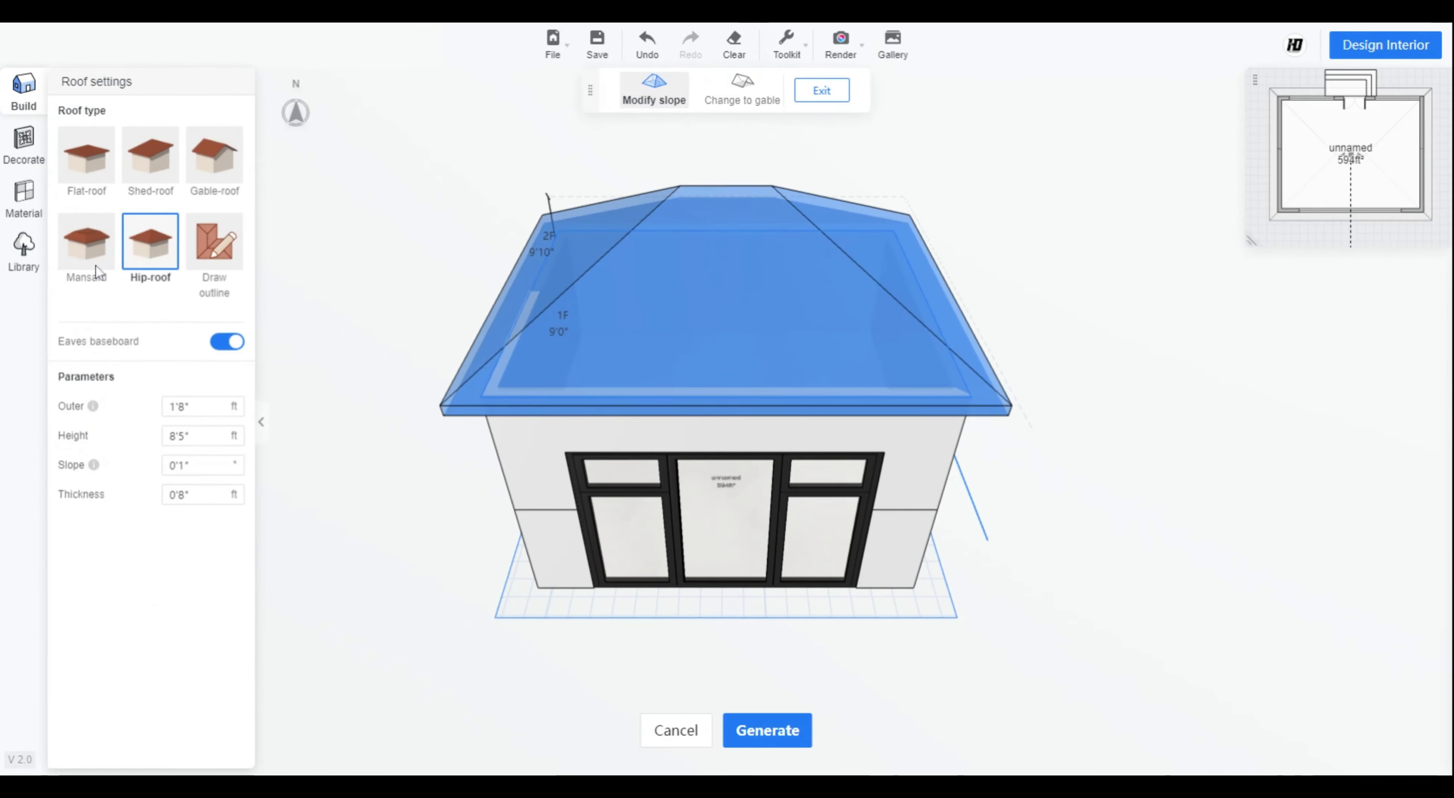
pyautogui.click(213, 158)
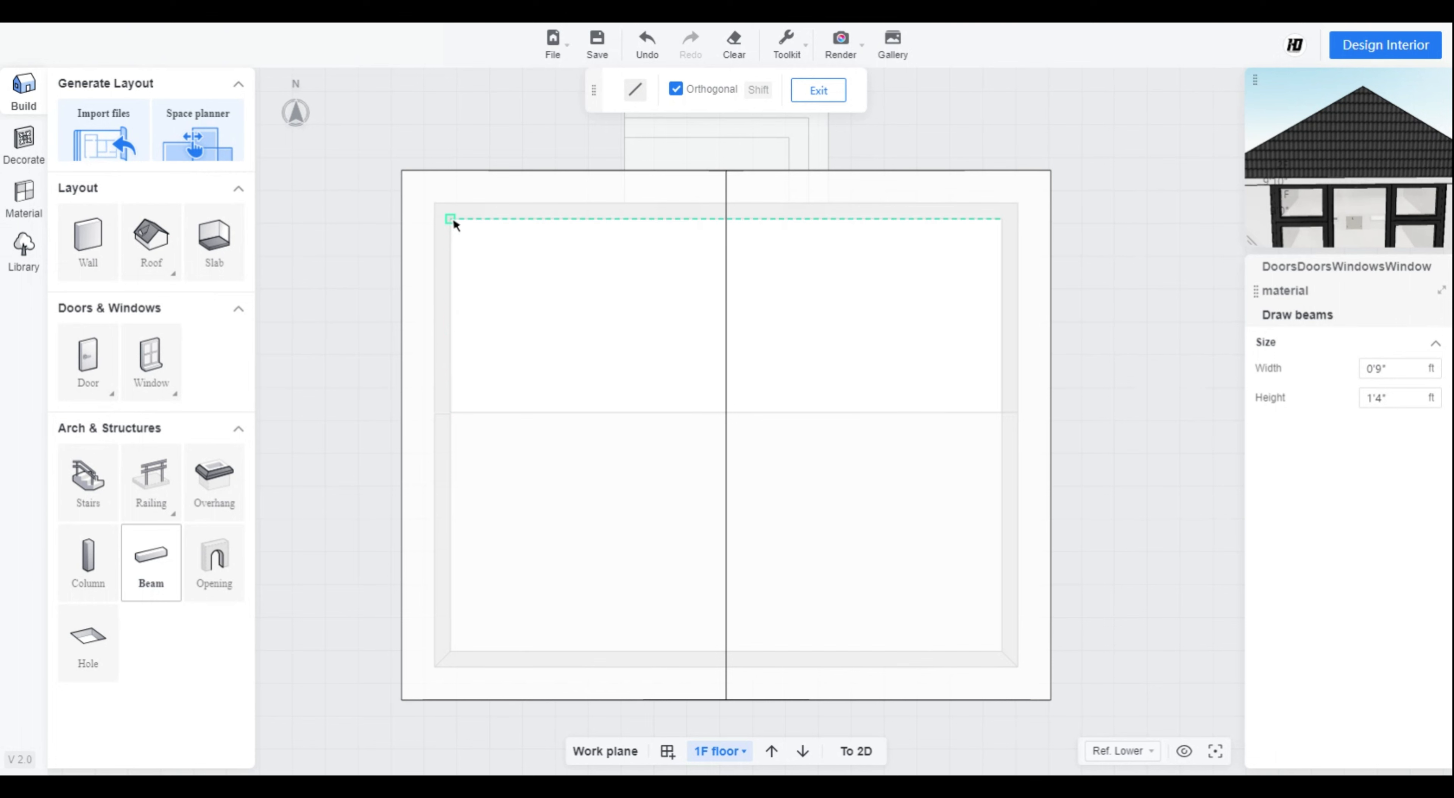
# - Draw three parallel beams, 0'9" wide and 1'4" high, spanning the house between the side walls
pyautogui.click(481, 307)
pyautogui.click(976, 390)
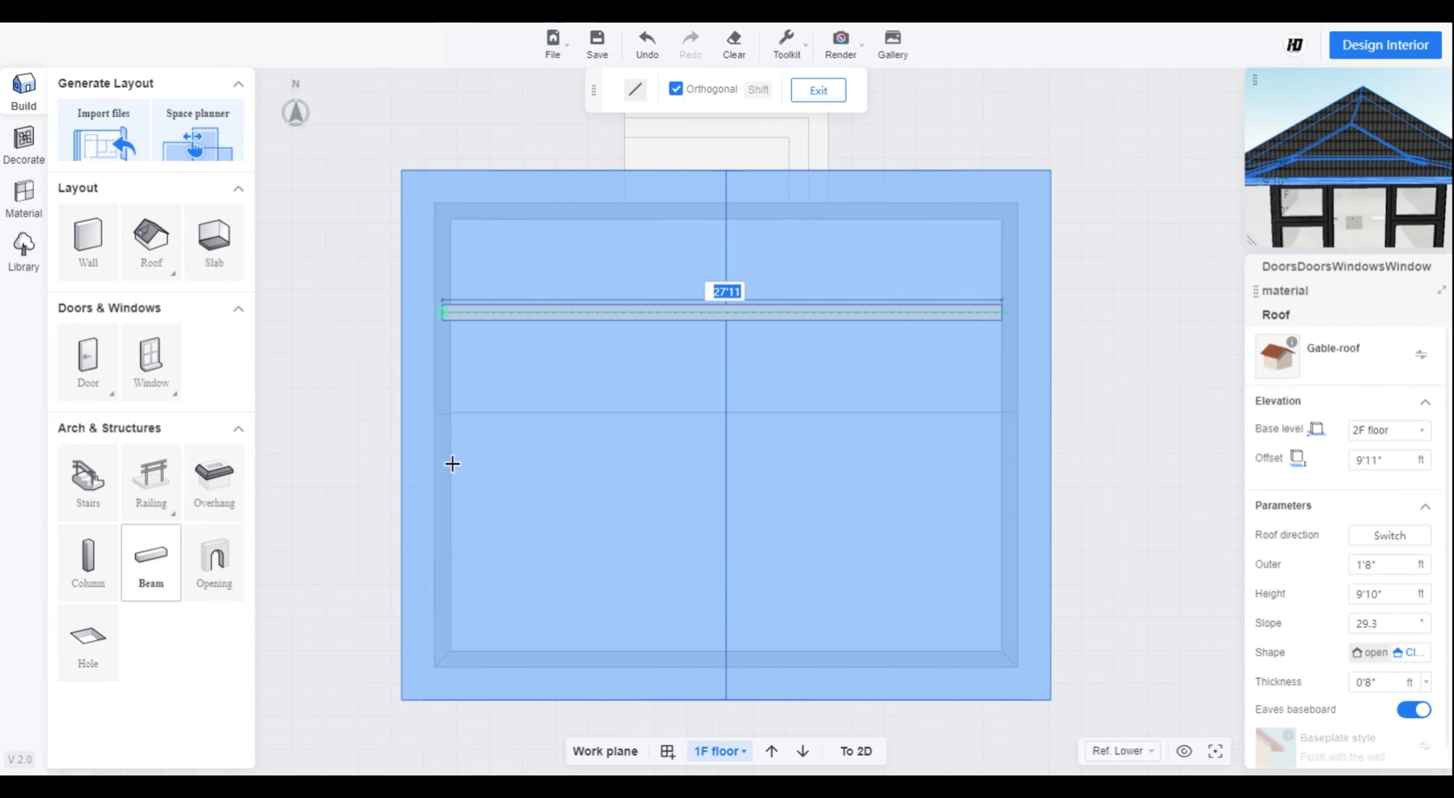
pyautogui.rightClick(834, 364)
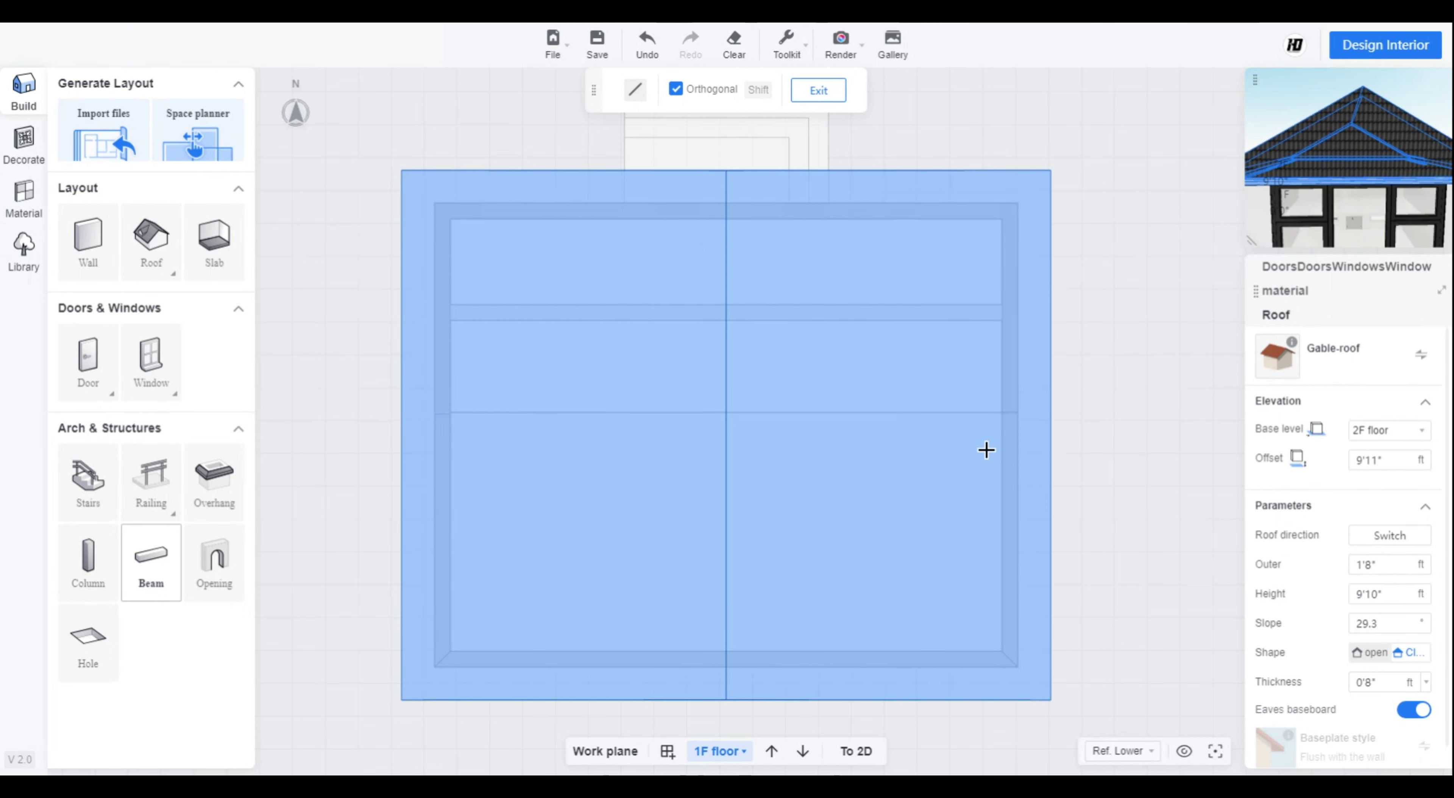
pyautogui.click(1006, 435)
pyautogui.click(446, 433)
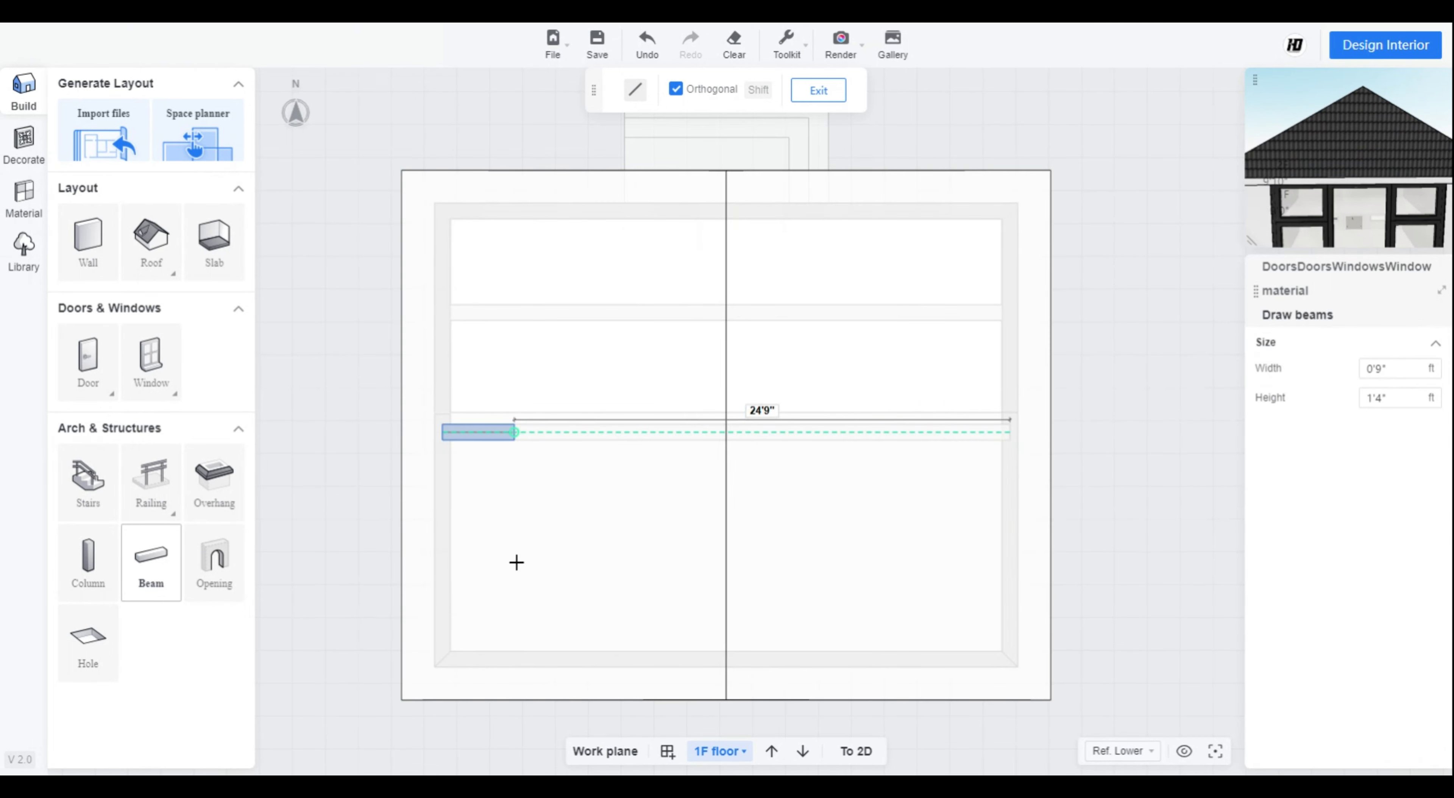
pyautogui.rightClick(516, 561)
pyautogui.click(450, 547)
pyautogui.click(1013, 568)
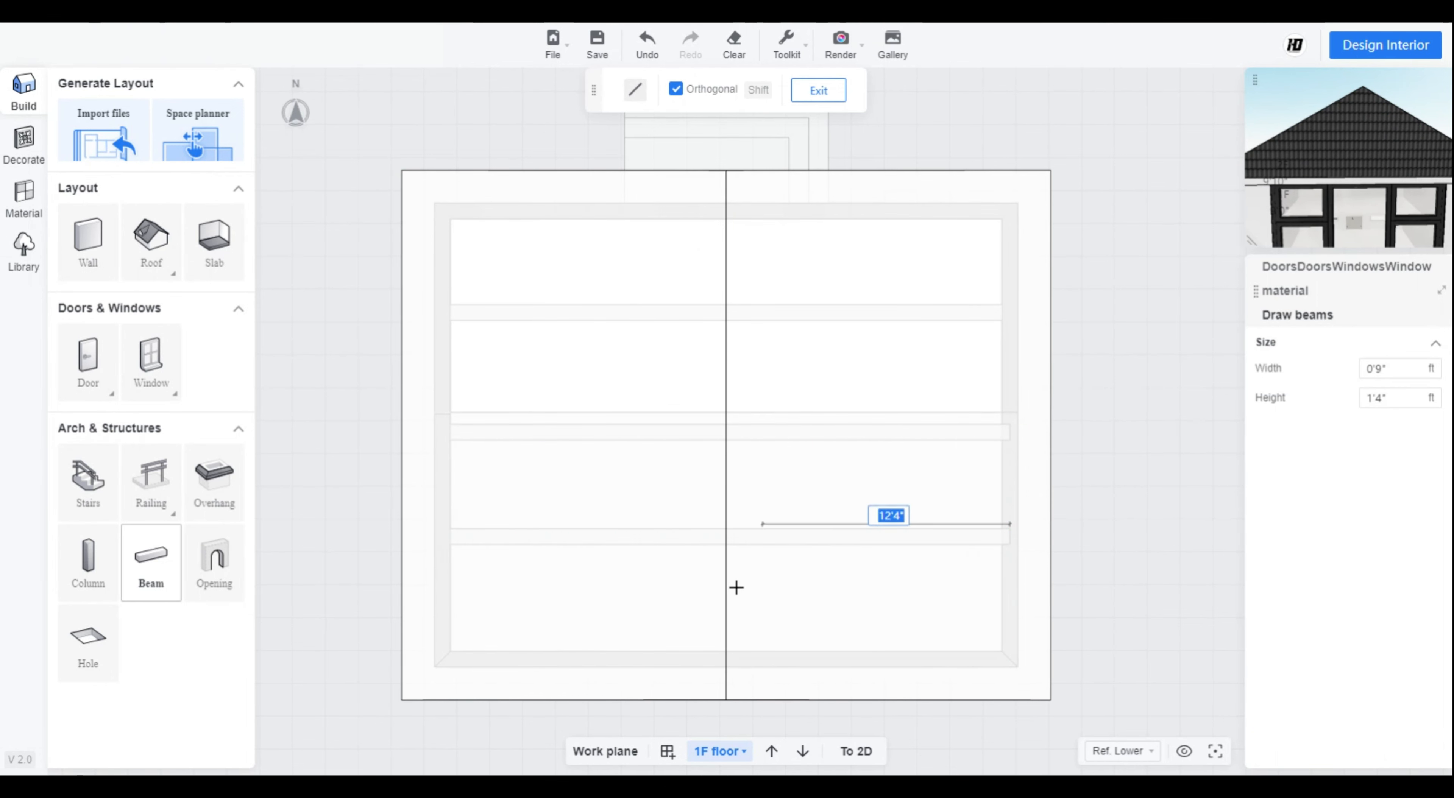
pyautogui.rightClick(728, 581)
pyautogui.rightClick(586, 582)
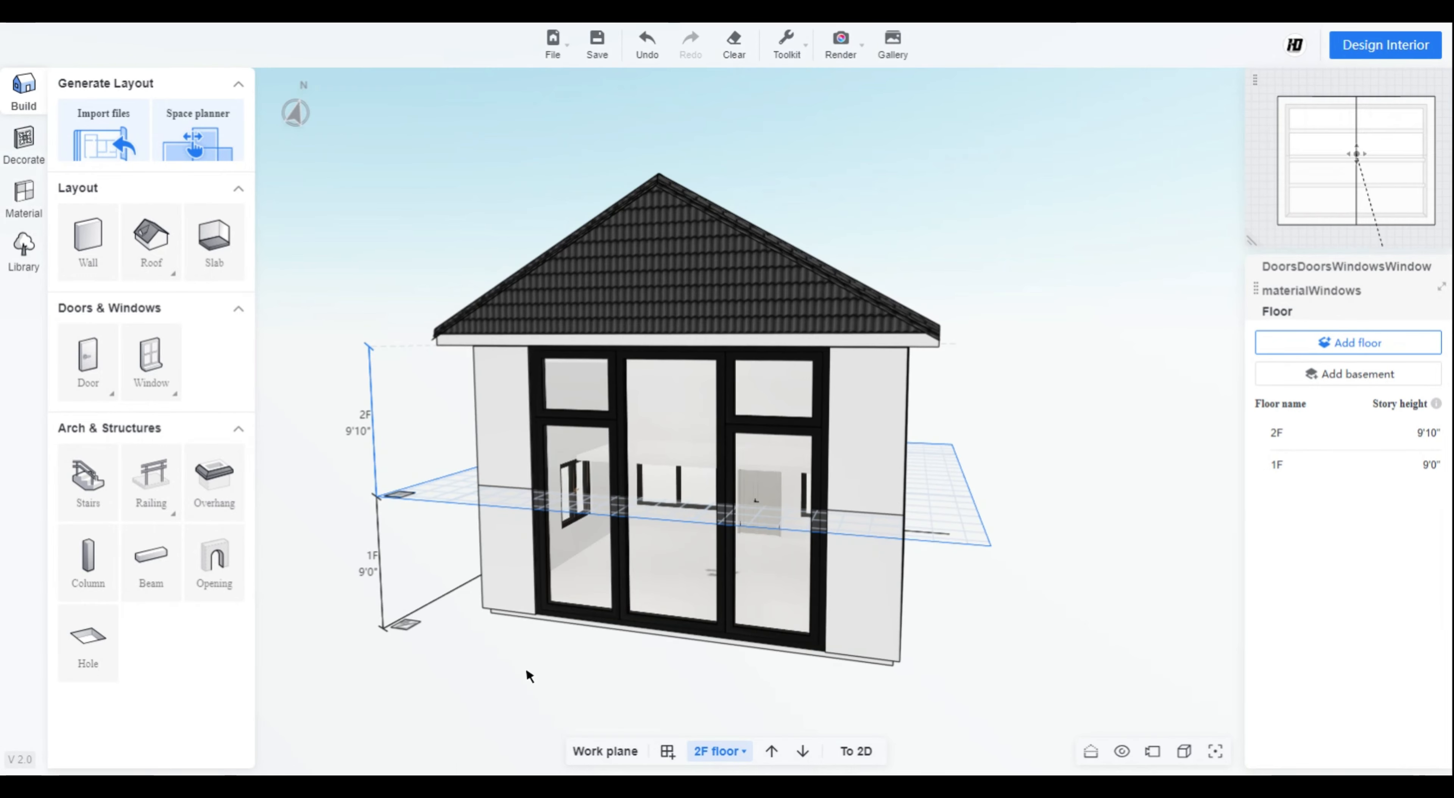
# - Hide the gable roof from the second-floor 2D plan
pyautogui.moveTo(526, 668); pyautogui.dragTo(842, 751)
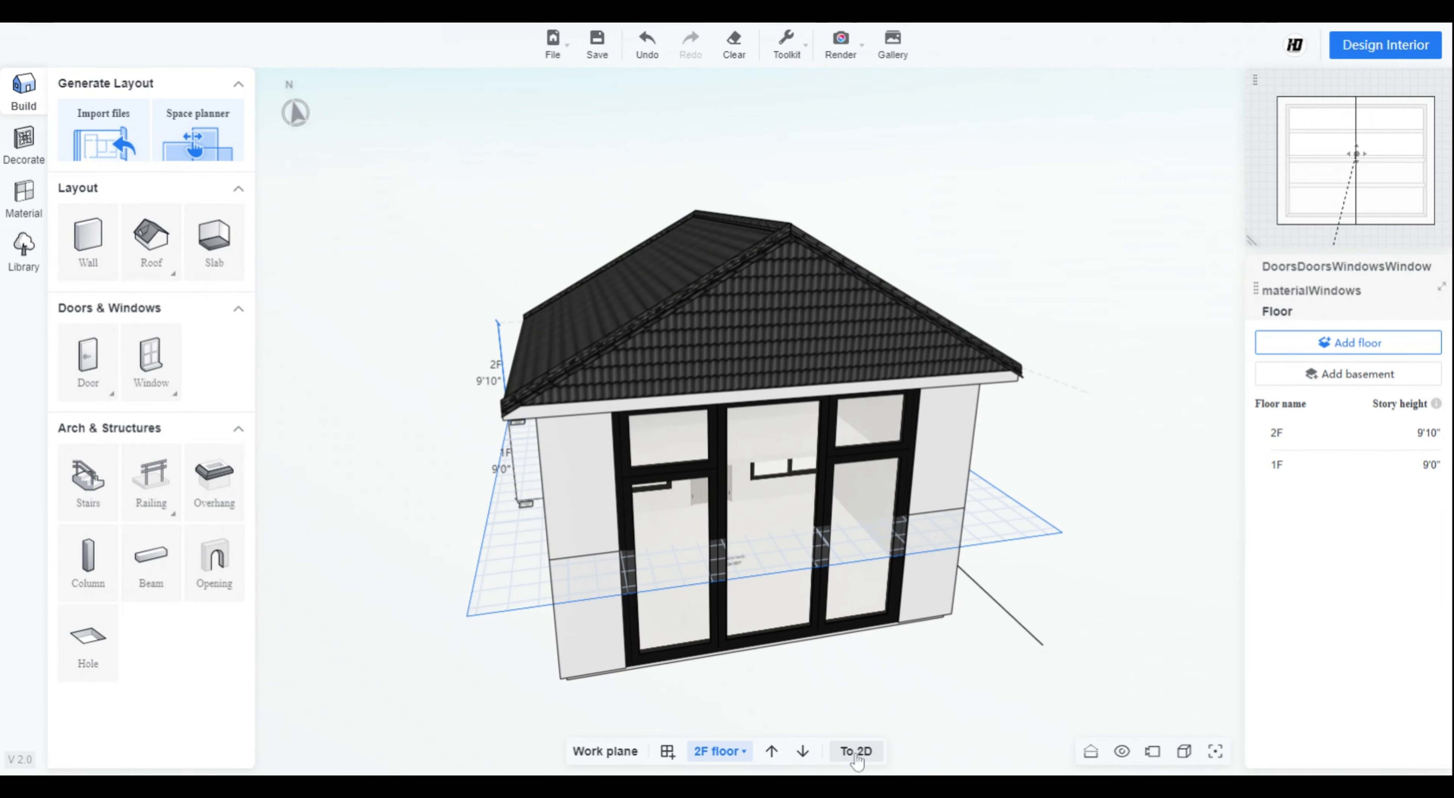
pyautogui.click(855, 751)
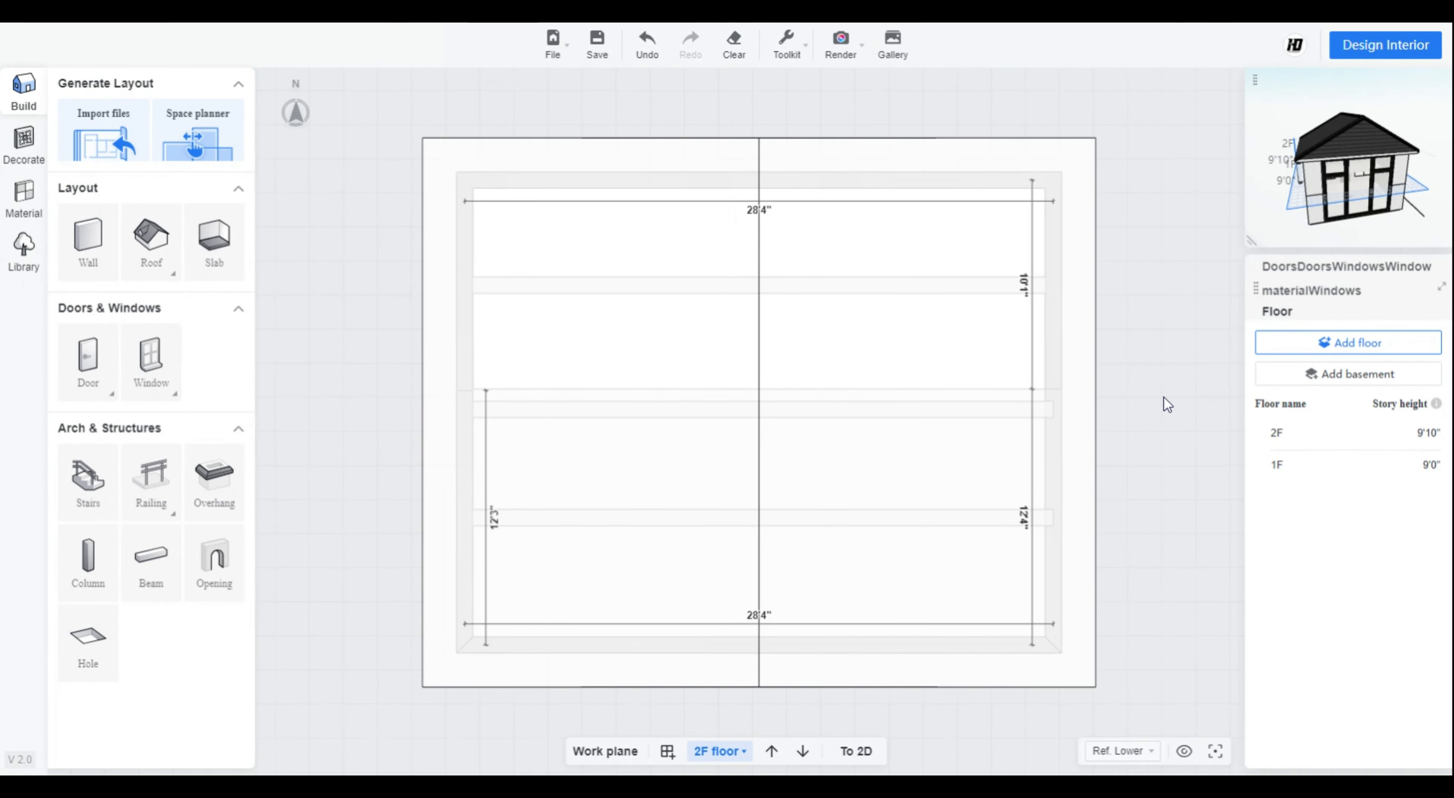
pyautogui.click(933, 420)
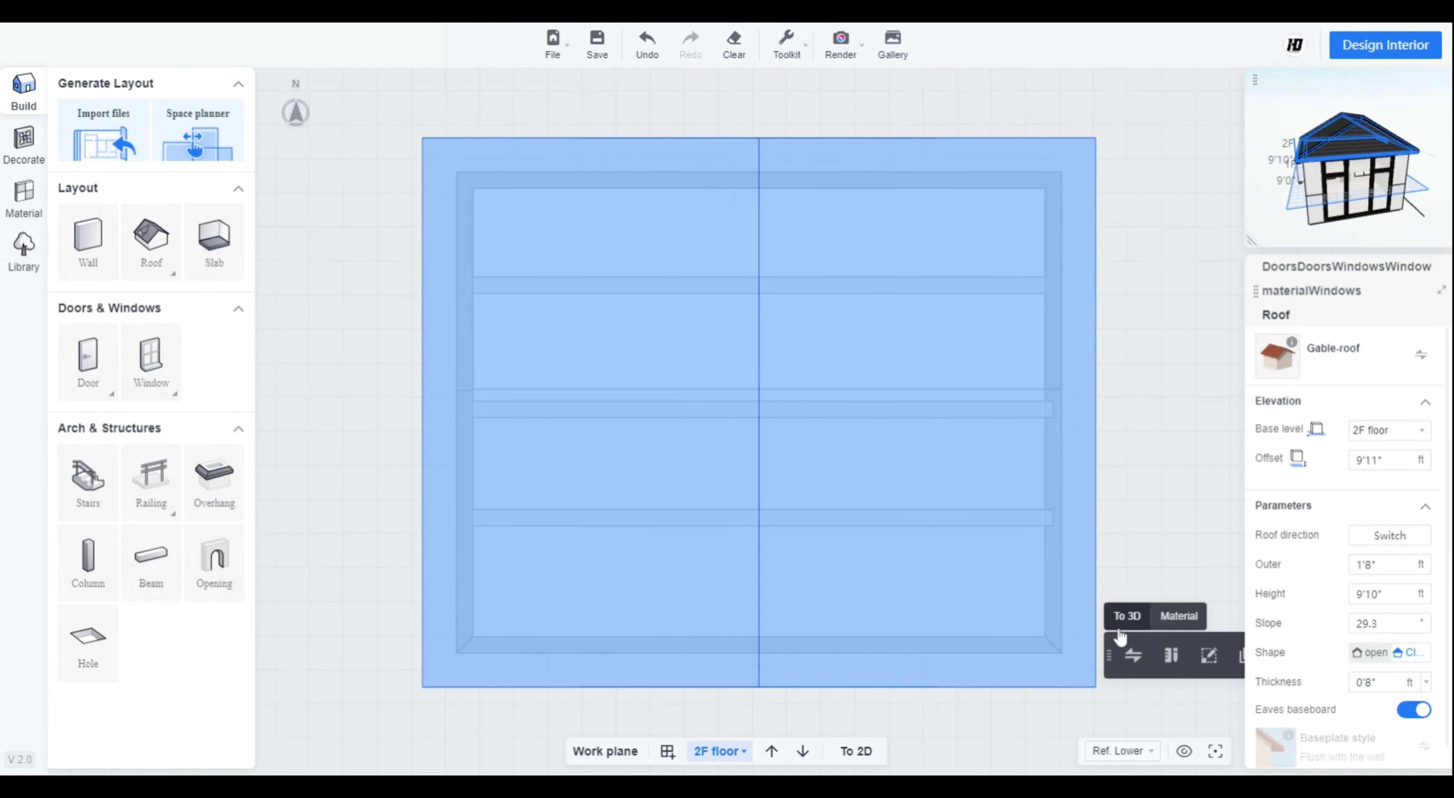
pyautogui.moveTo(1105, 654); pyautogui.dragTo(995, 511)
pyautogui.click(863, 556)
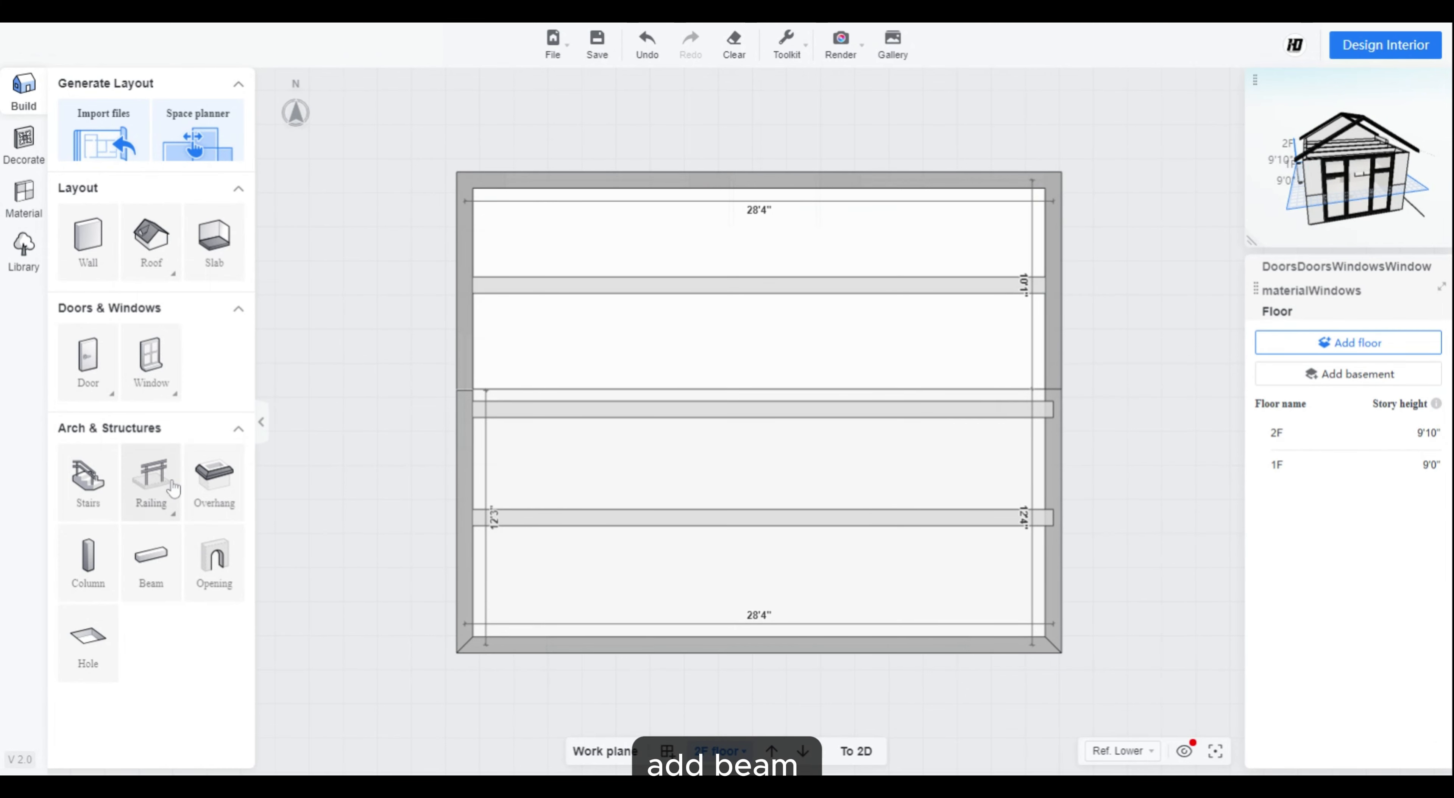
# - Place a straight staircase on the first floor along the side wall that holds the window
pyautogui.click(95, 489)
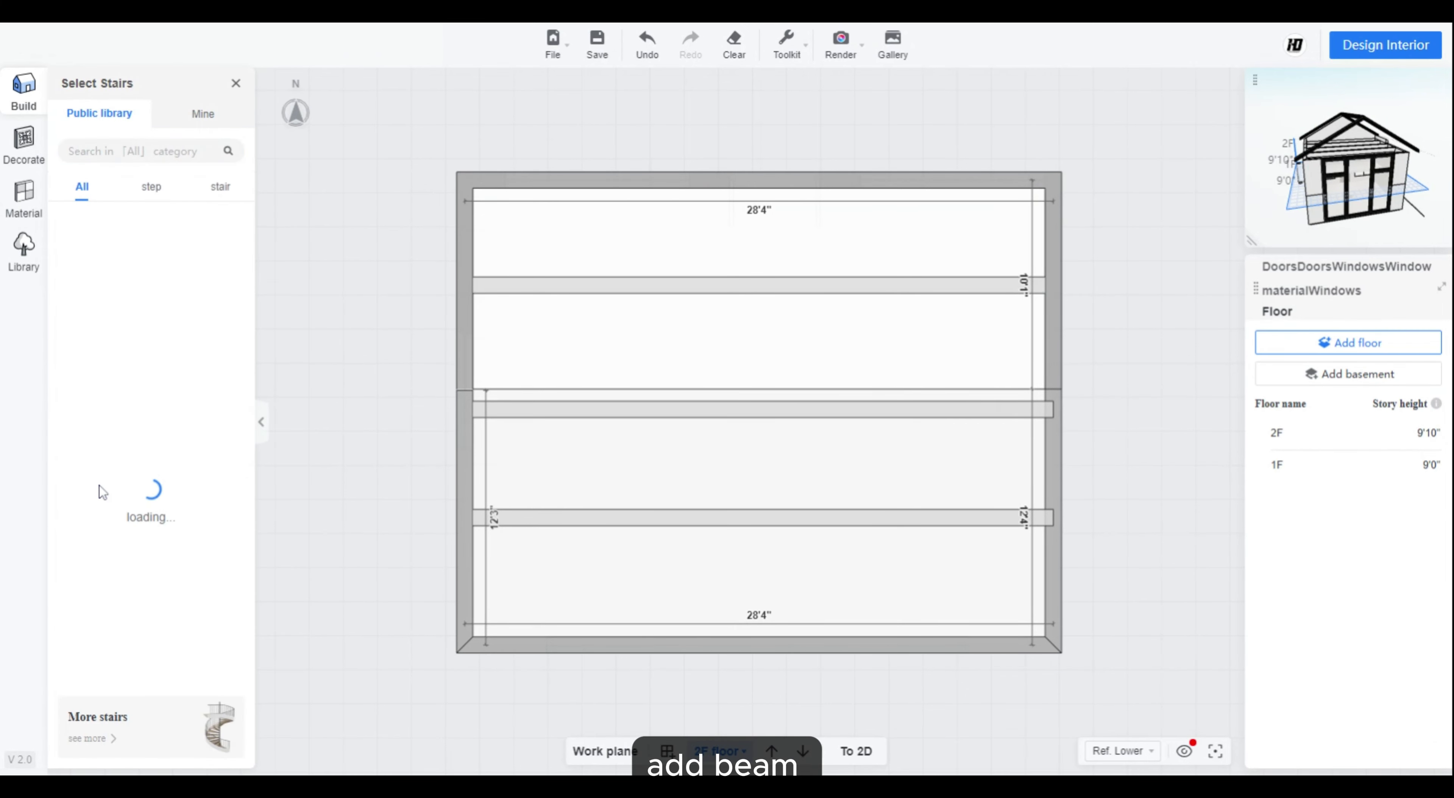
pyautogui.click(219, 186)
pyautogui.click(100, 366)
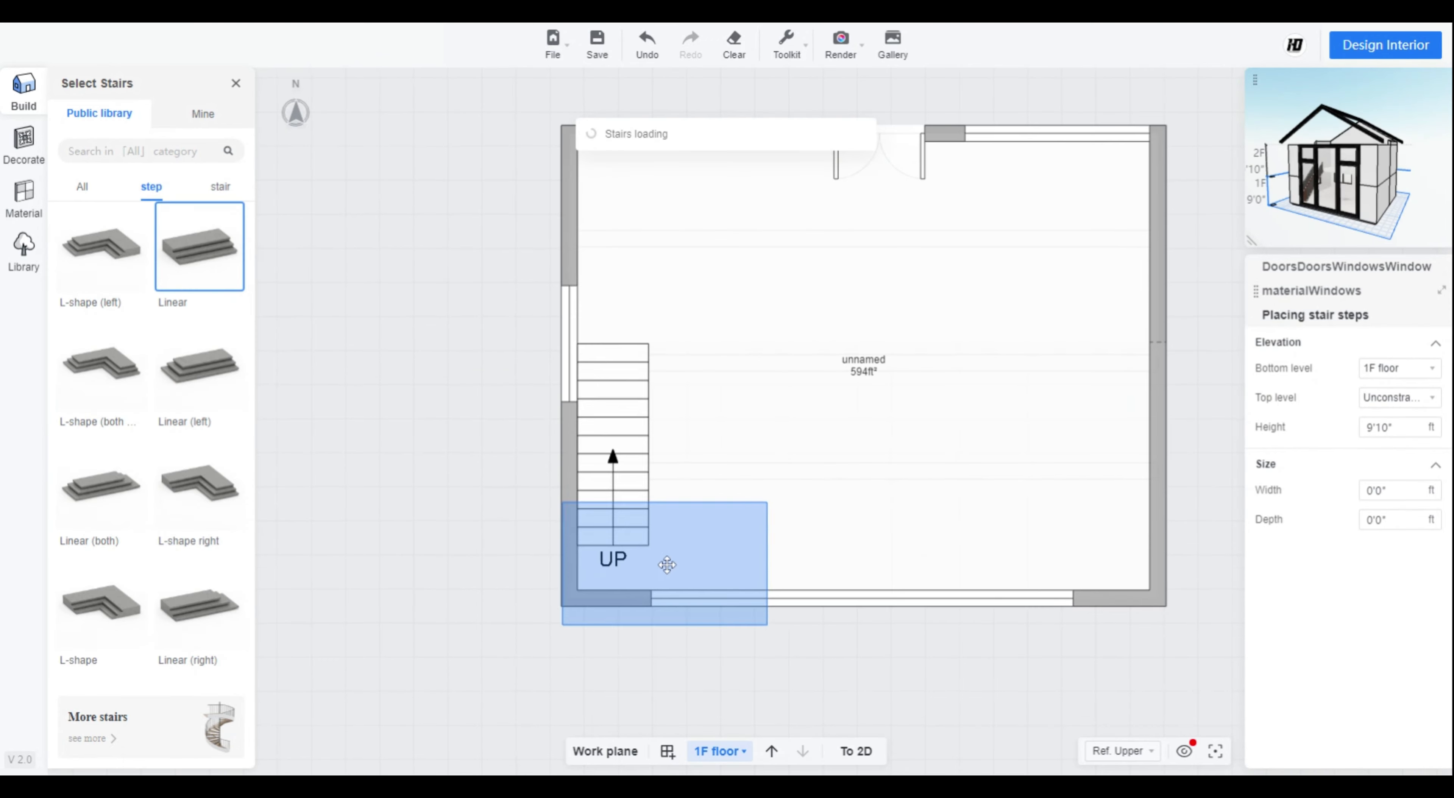
# - Add linear steps beside the foot of the staircase, turned sideways and resized to 2'9" wide and 5'3" long
pyautogui.click(710, 484)
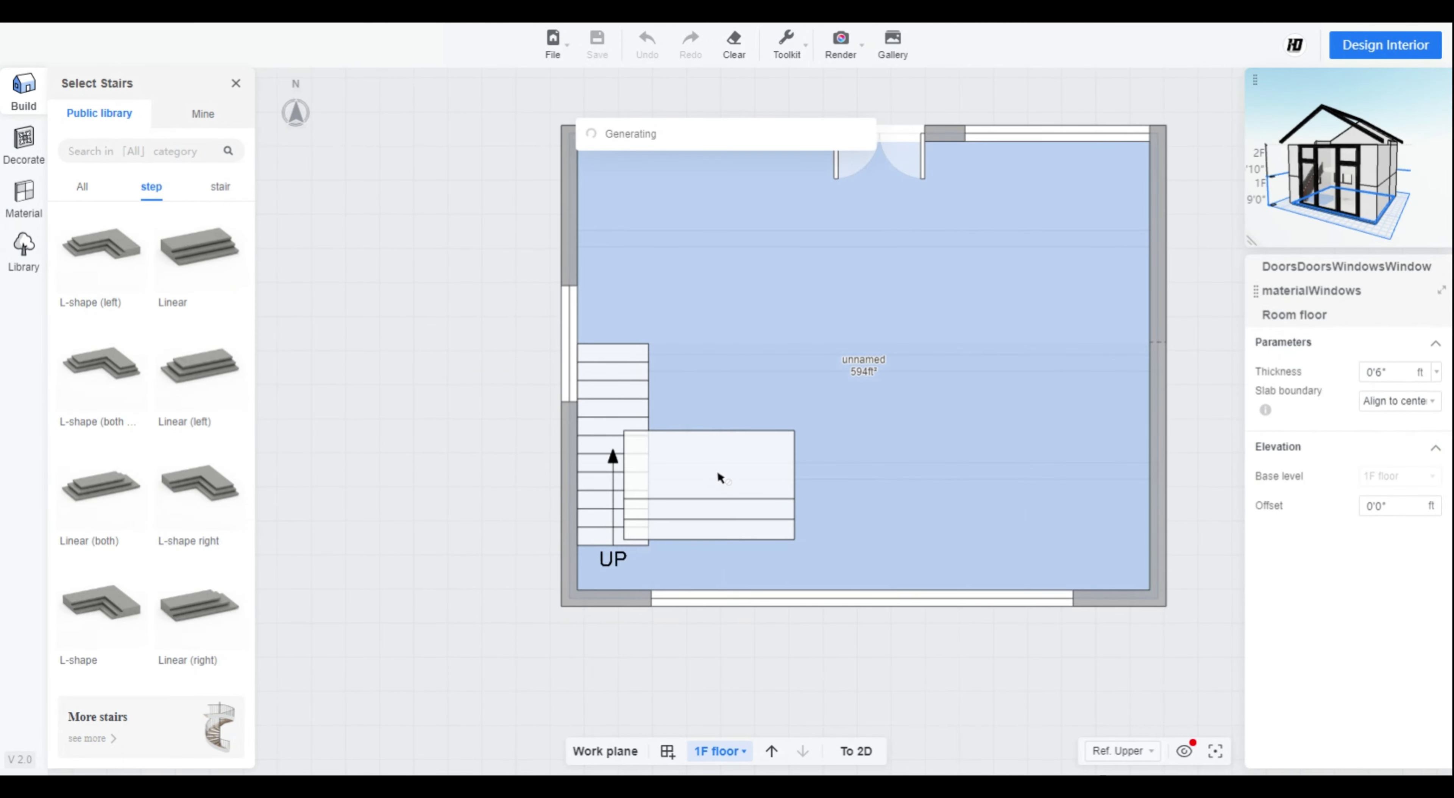
pyautogui.click(719, 469)
pyautogui.moveTo(721, 565); pyautogui.dragTo(797, 451)
pyautogui.moveTo(710, 399); pyautogui.dragTo(709, 510)
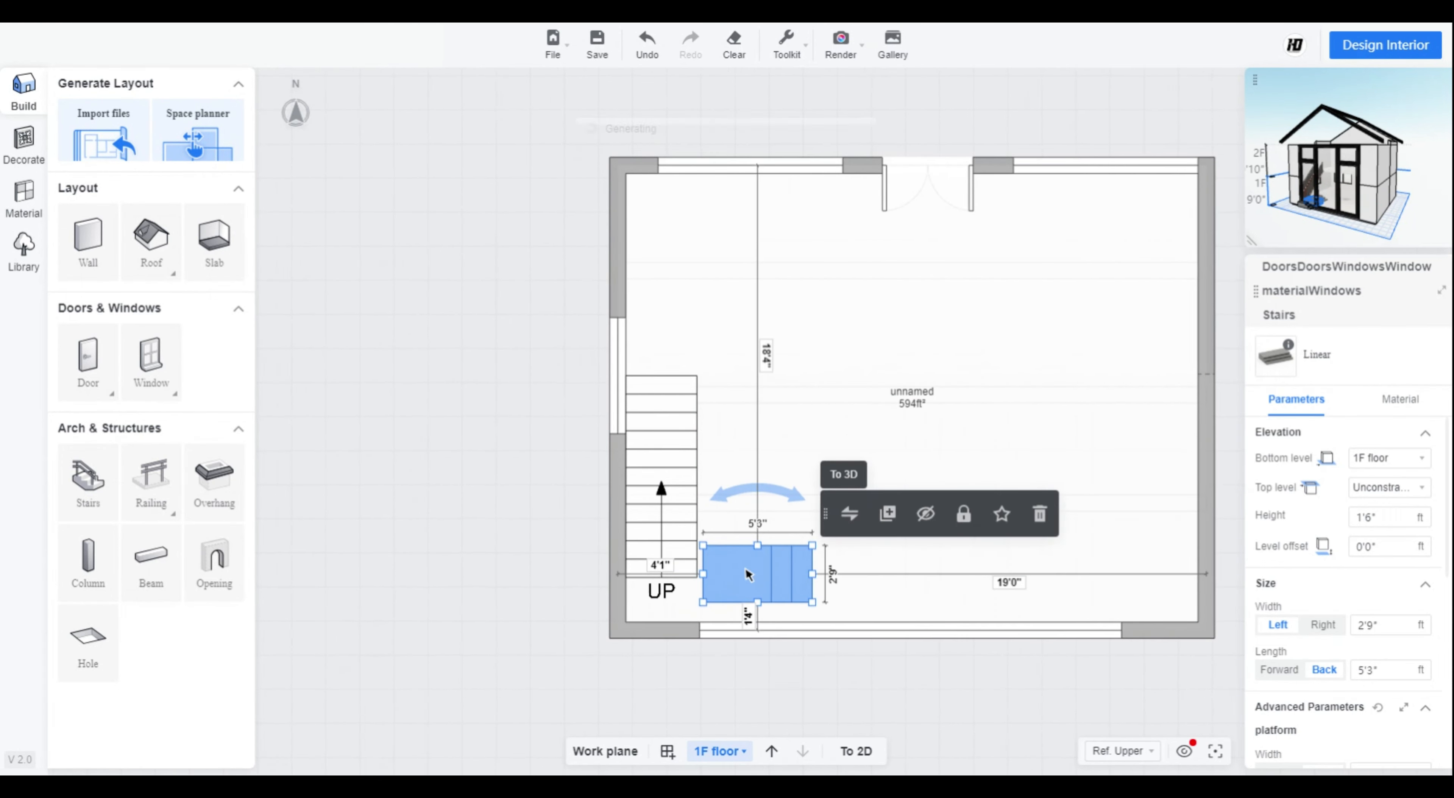
# - Move the linear steps into the room corner and shorten the lower end of the staircase to meet them
pyautogui.moveTo(748, 574); pyautogui.dragTo(662, 560)
pyautogui.click(666, 551)
pyautogui.click(667, 591)
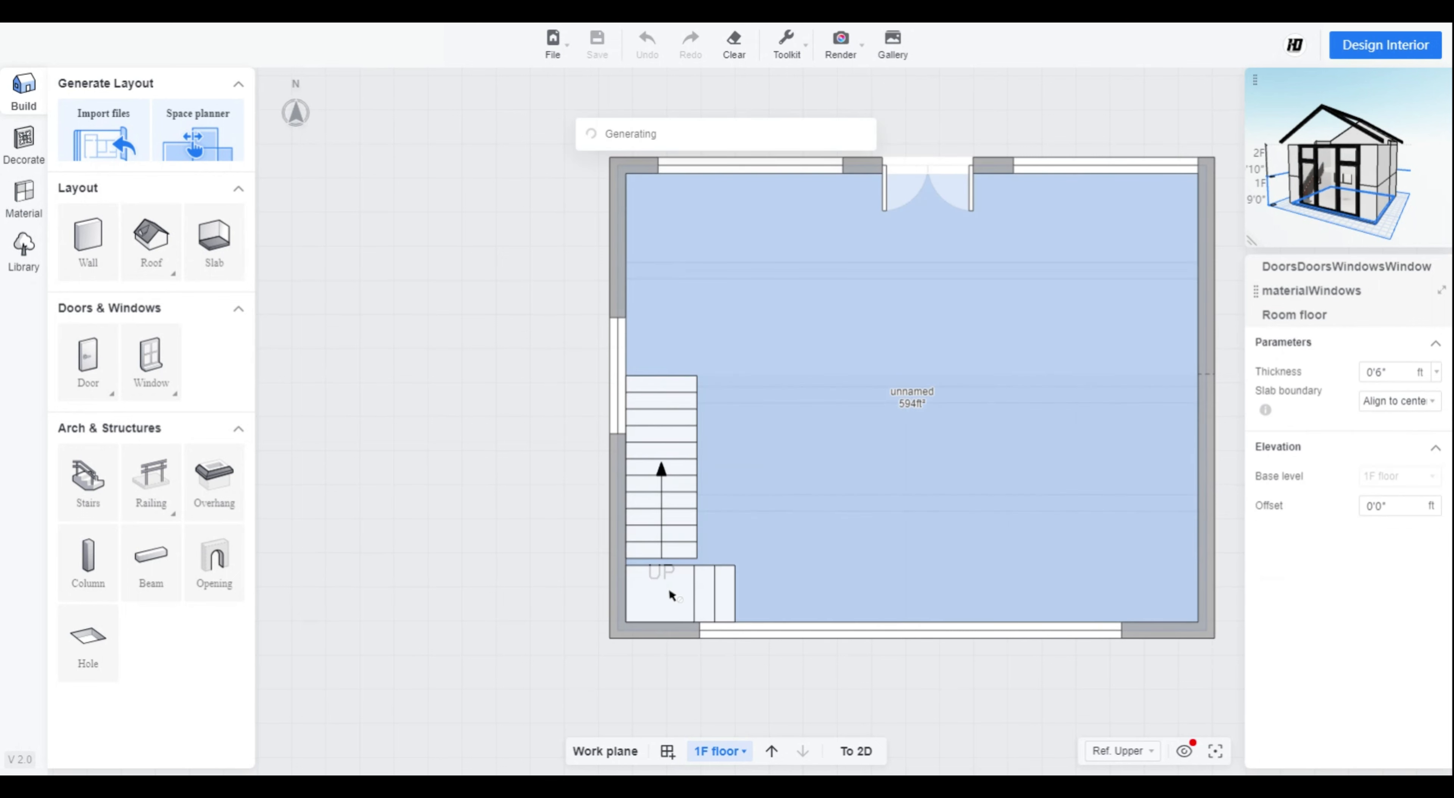
# - Widen the corner steps to 3'1" so they reach the first tread of the staircase
pyautogui.click(666, 573)
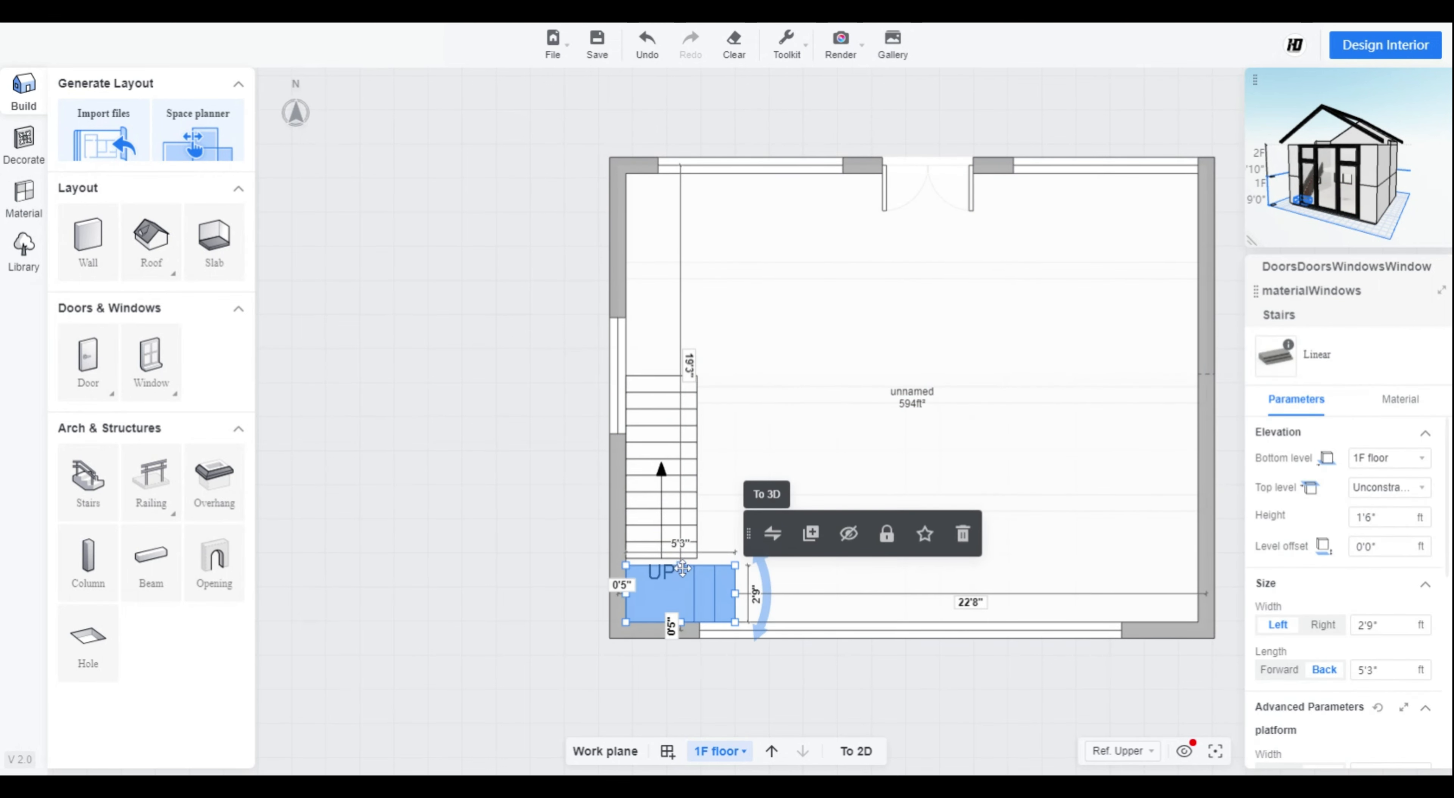
pyautogui.moveTo(685, 567); pyautogui.dragTo(685, 560)
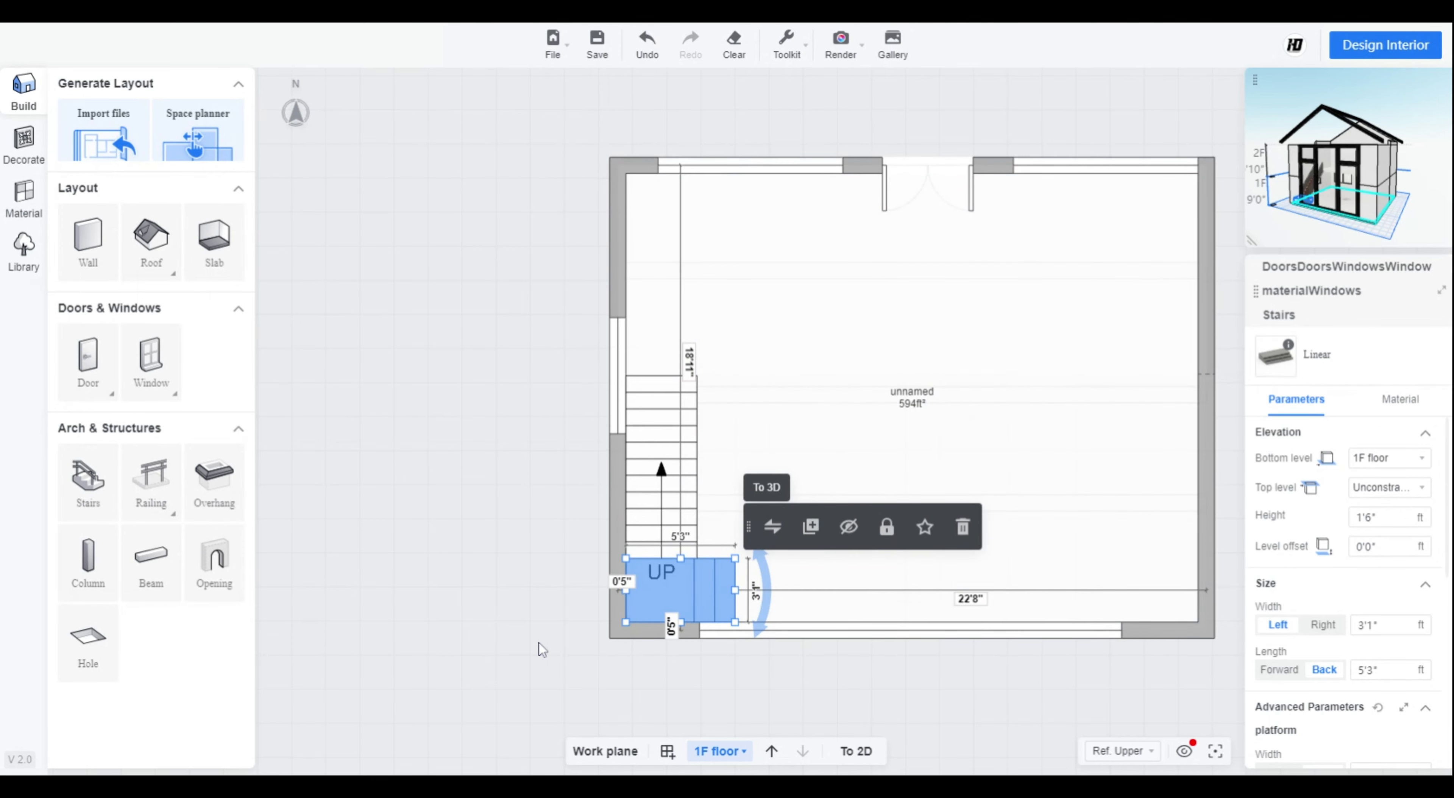
pyautogui.click(518, 641)
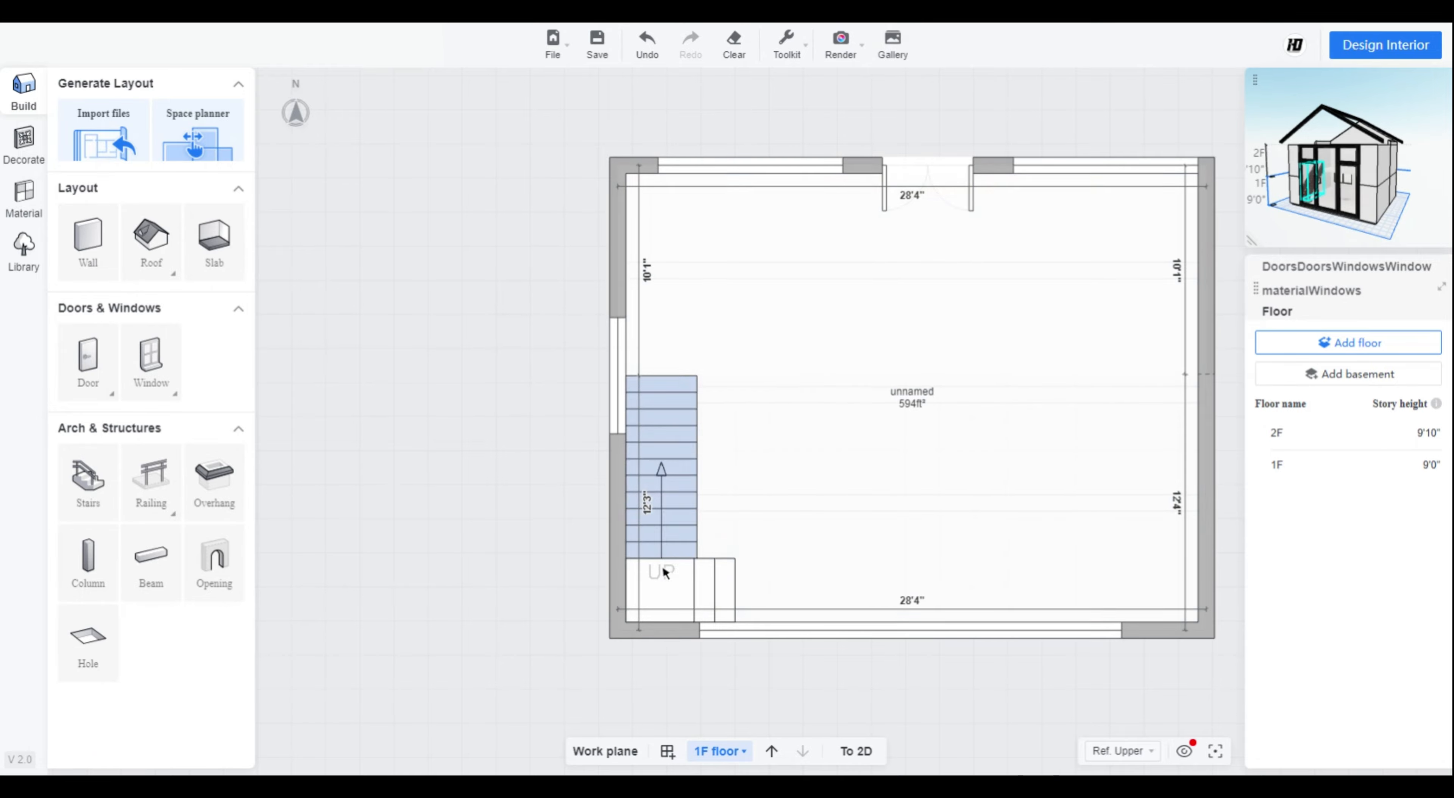
# - Set the staircase's level offset to 1'5" so its lower end sits closer to the corner steps
pyautogui.click(864, 764)
pyautogui.moveTo(1065, 593); pyautogui.dragTo(919, 639)
pyautogui.click(625, 444)
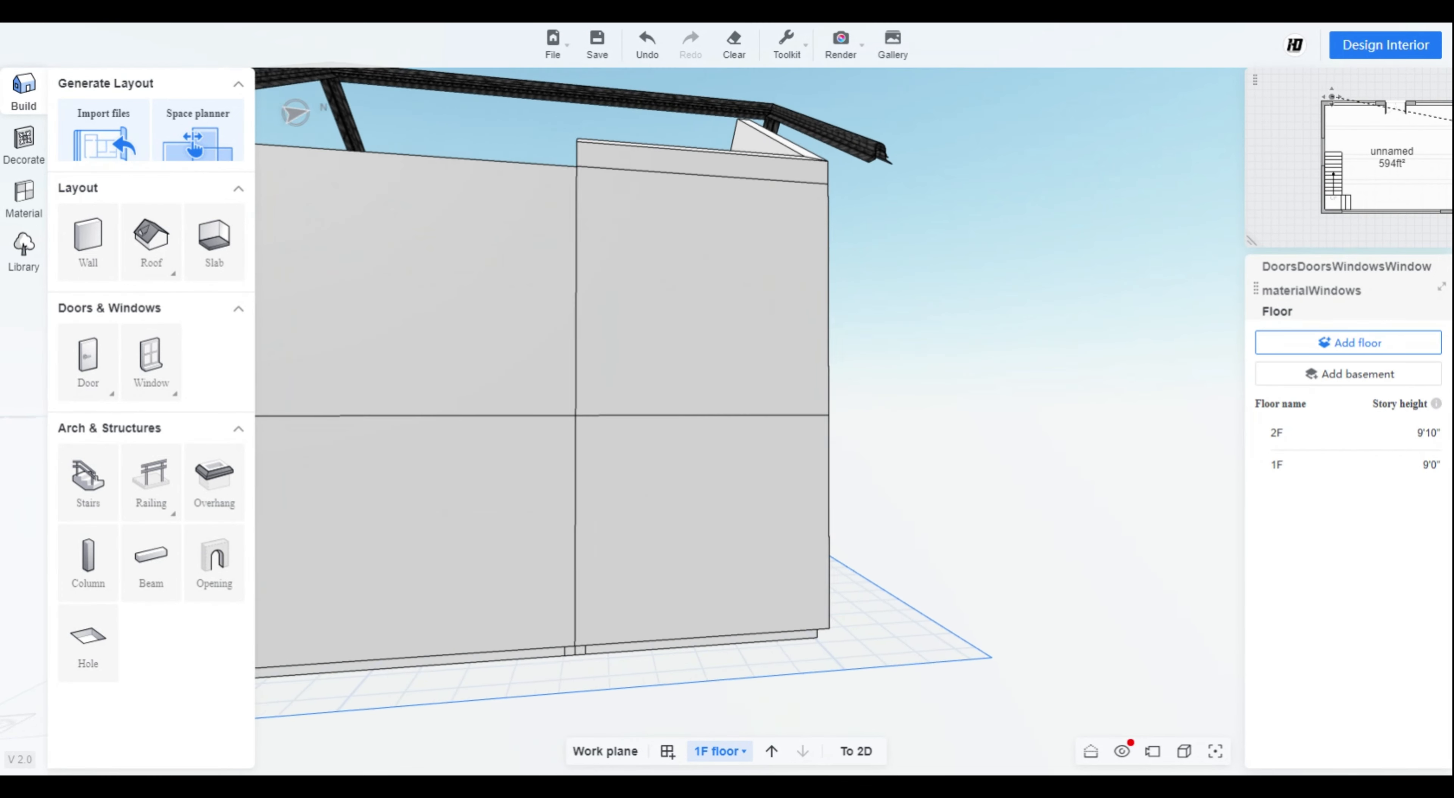
pyautogui.scroll(6, 728, 418)
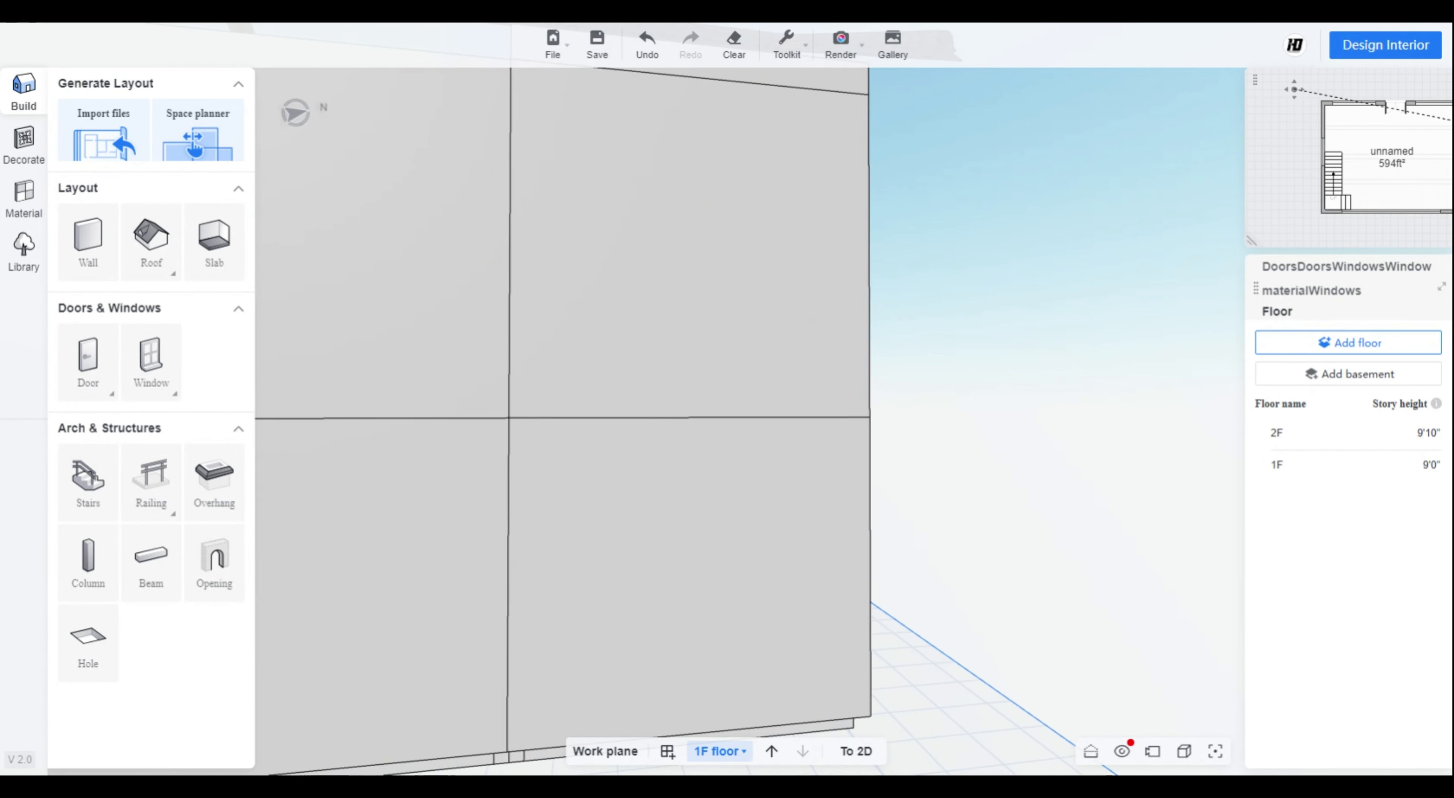
pyautogui.press('w')
pyautogui.press('a')
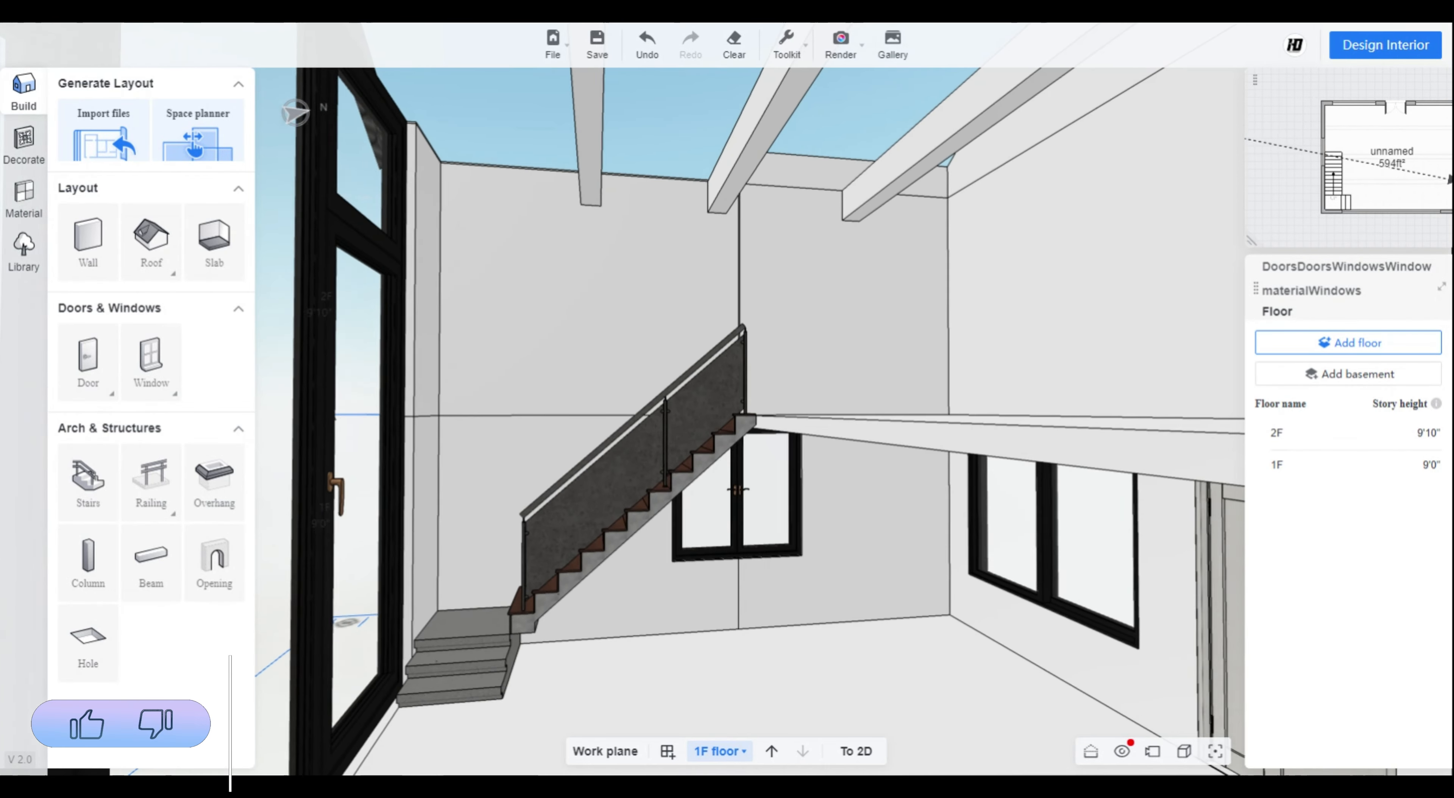
pyautogui.press('w')
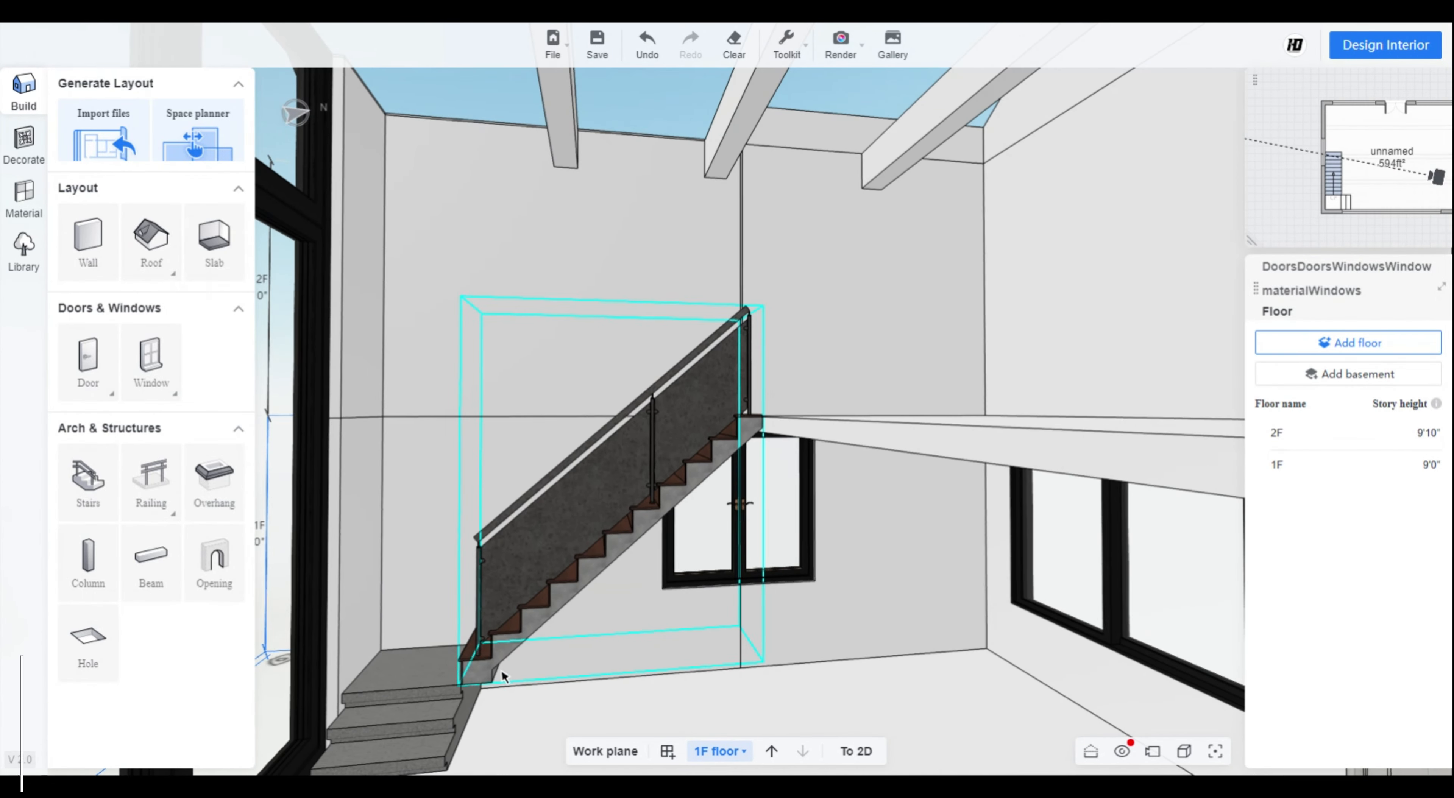
pyautogui.click(487, 671)
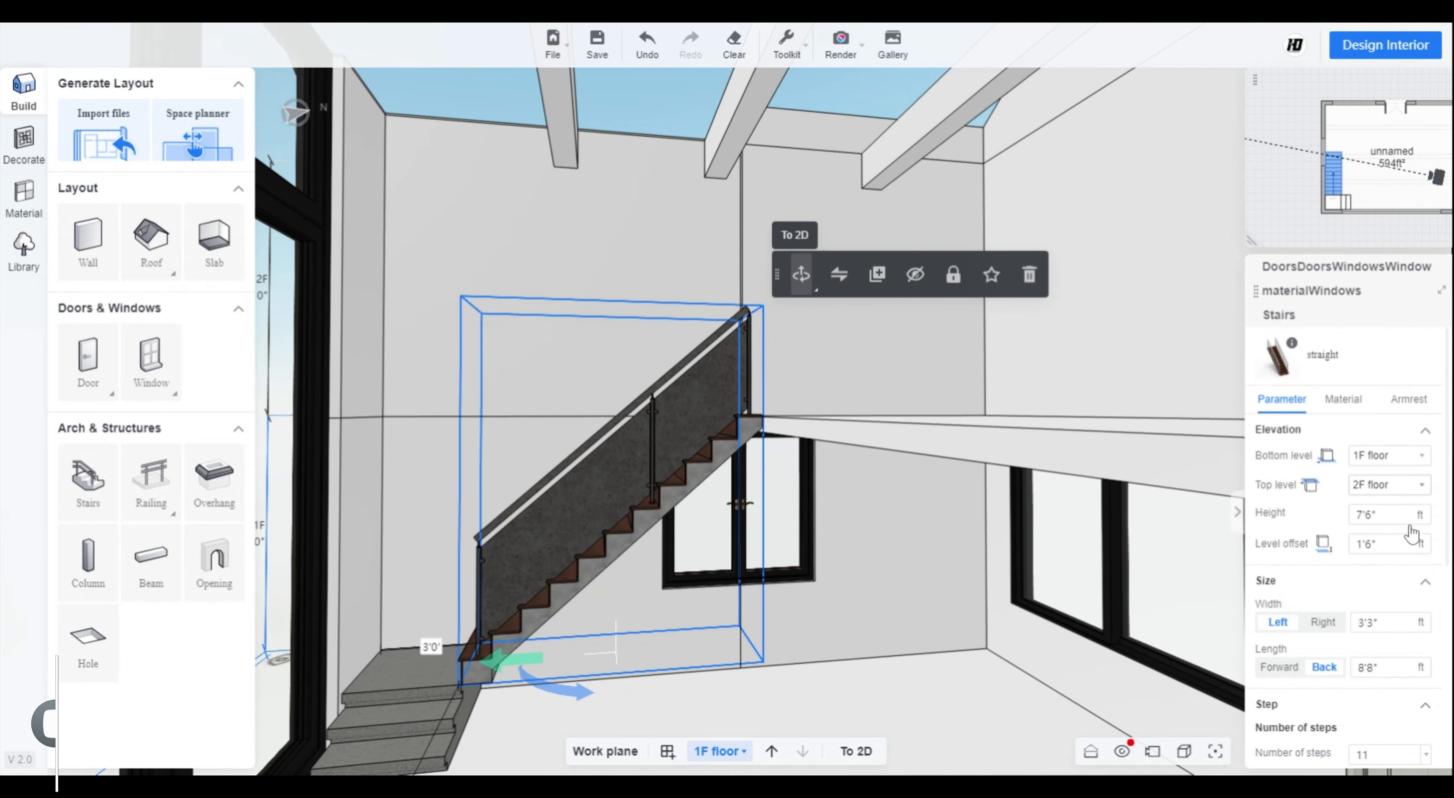
pyautogui.click(1420, 549)
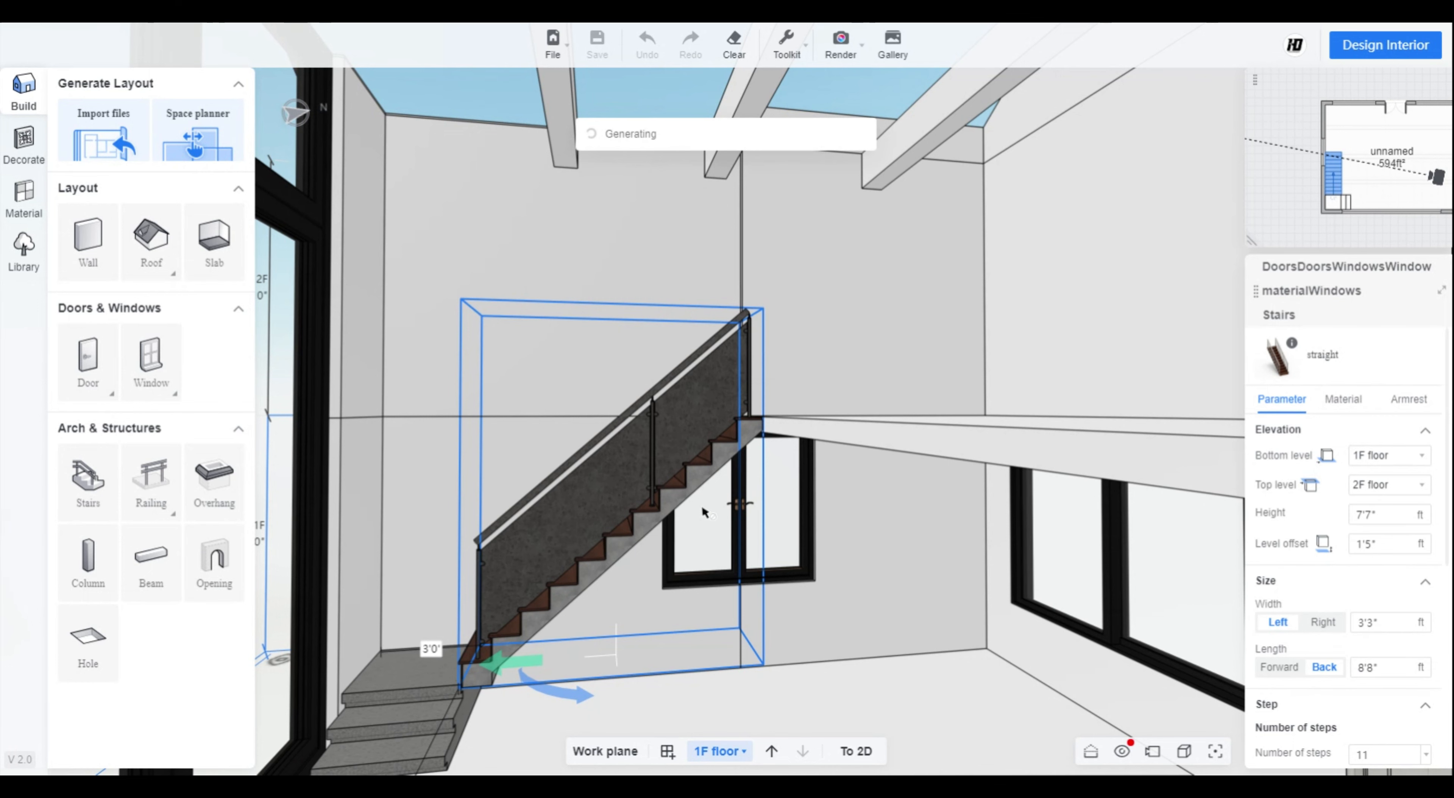
pyautogui.click(864, 536)
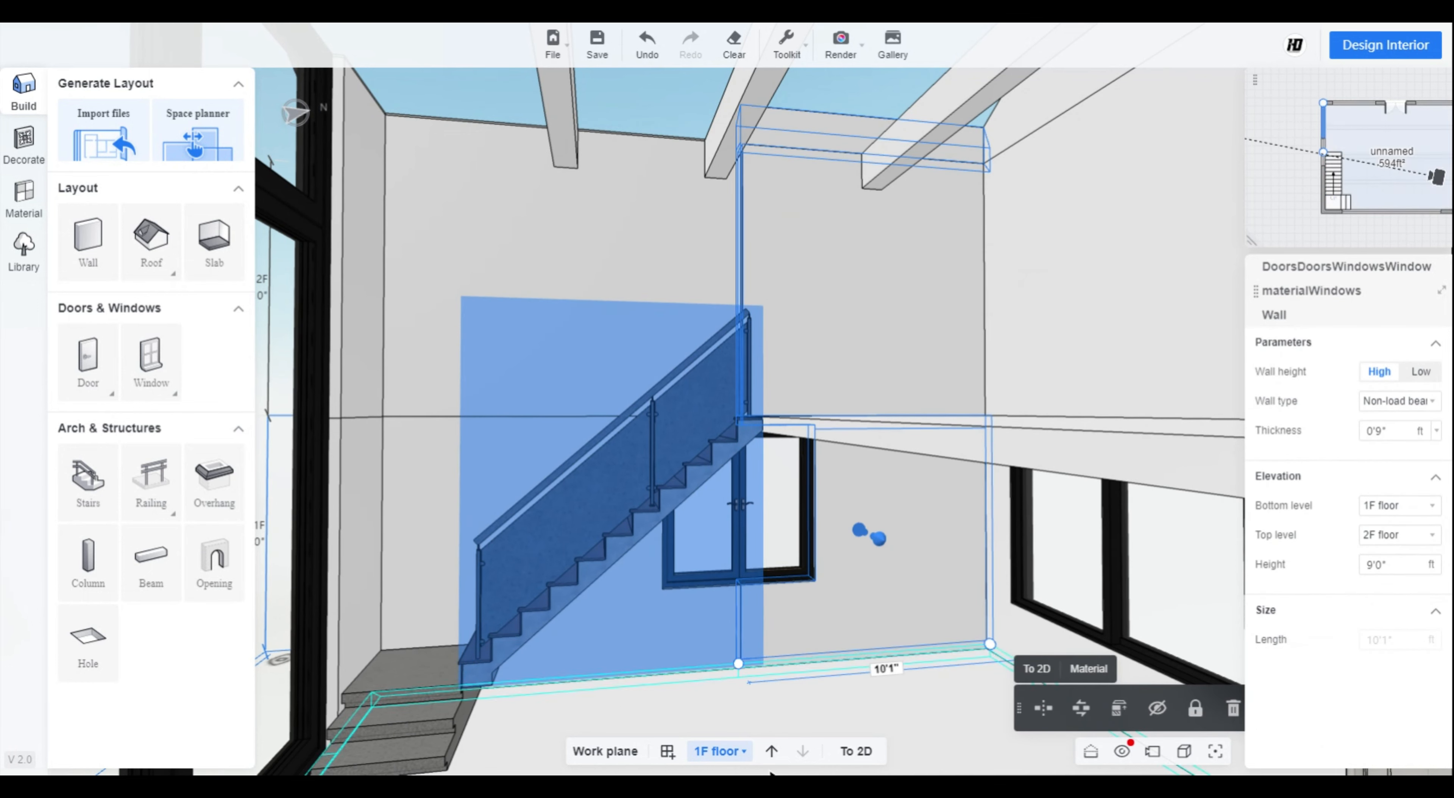
# - Add a Glass Panel 01 railing along the open edge of the second floor, from the side wall to the staircase
pyautogui.click(858, 754)
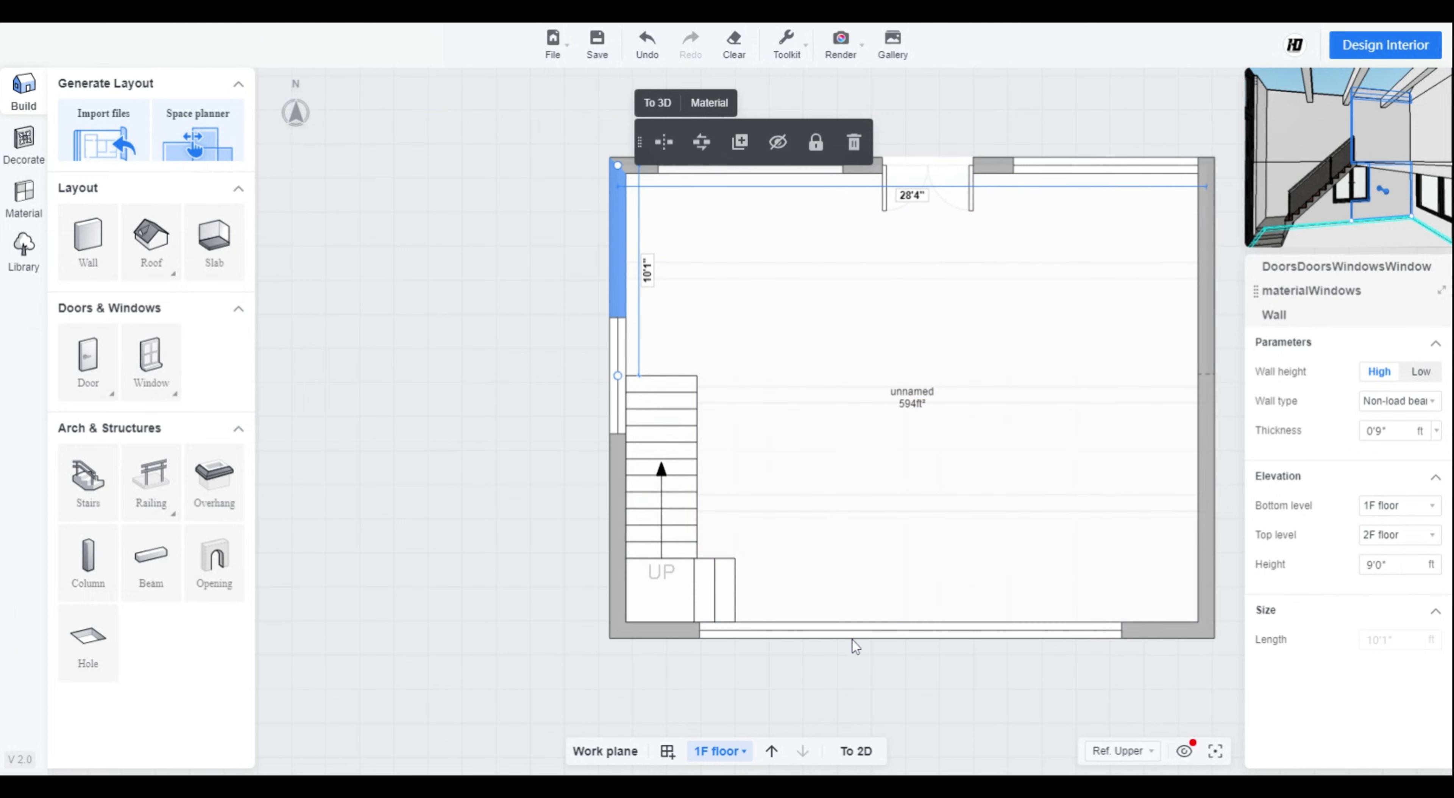
pyautogui.click(771, 752)
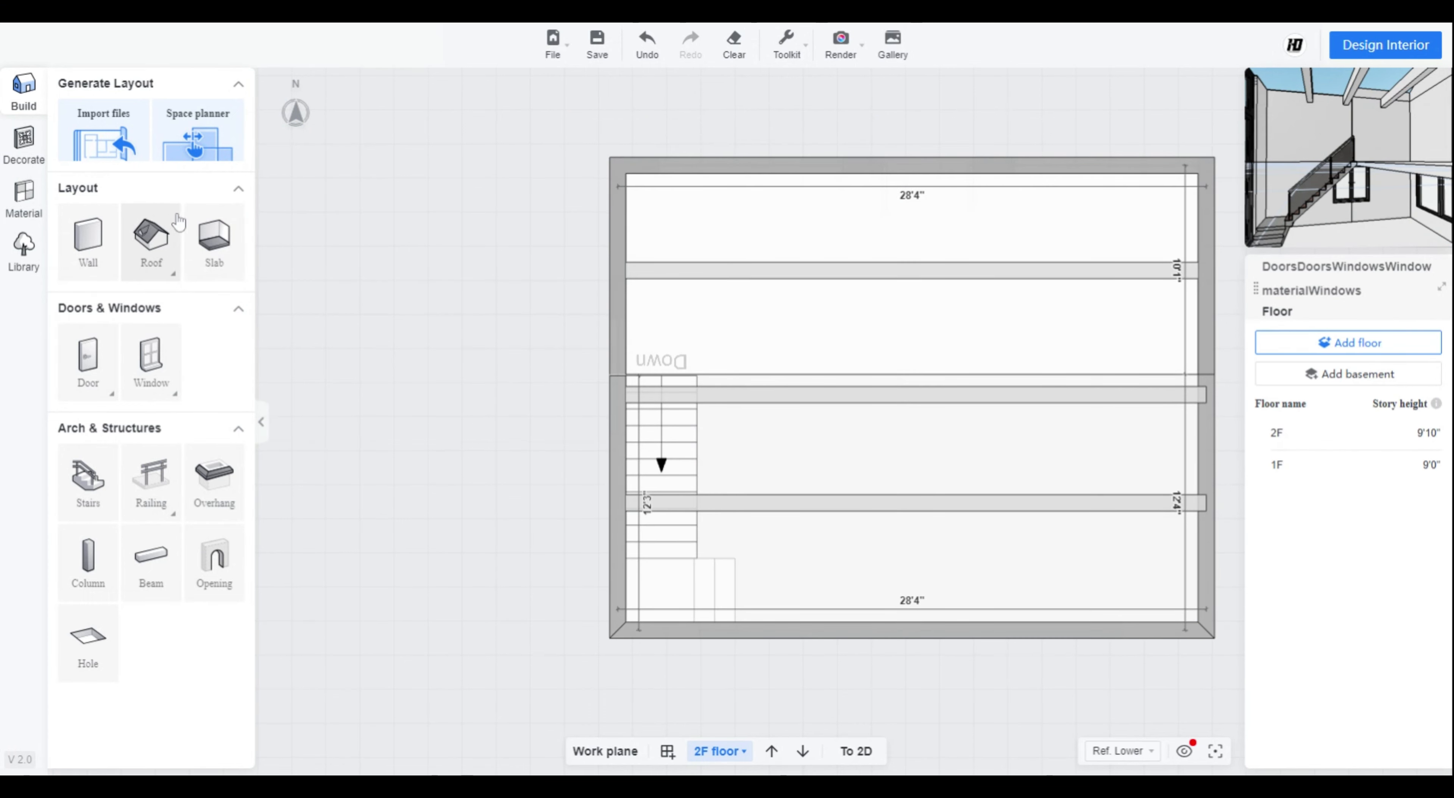
pyautogui.click(153, 486)
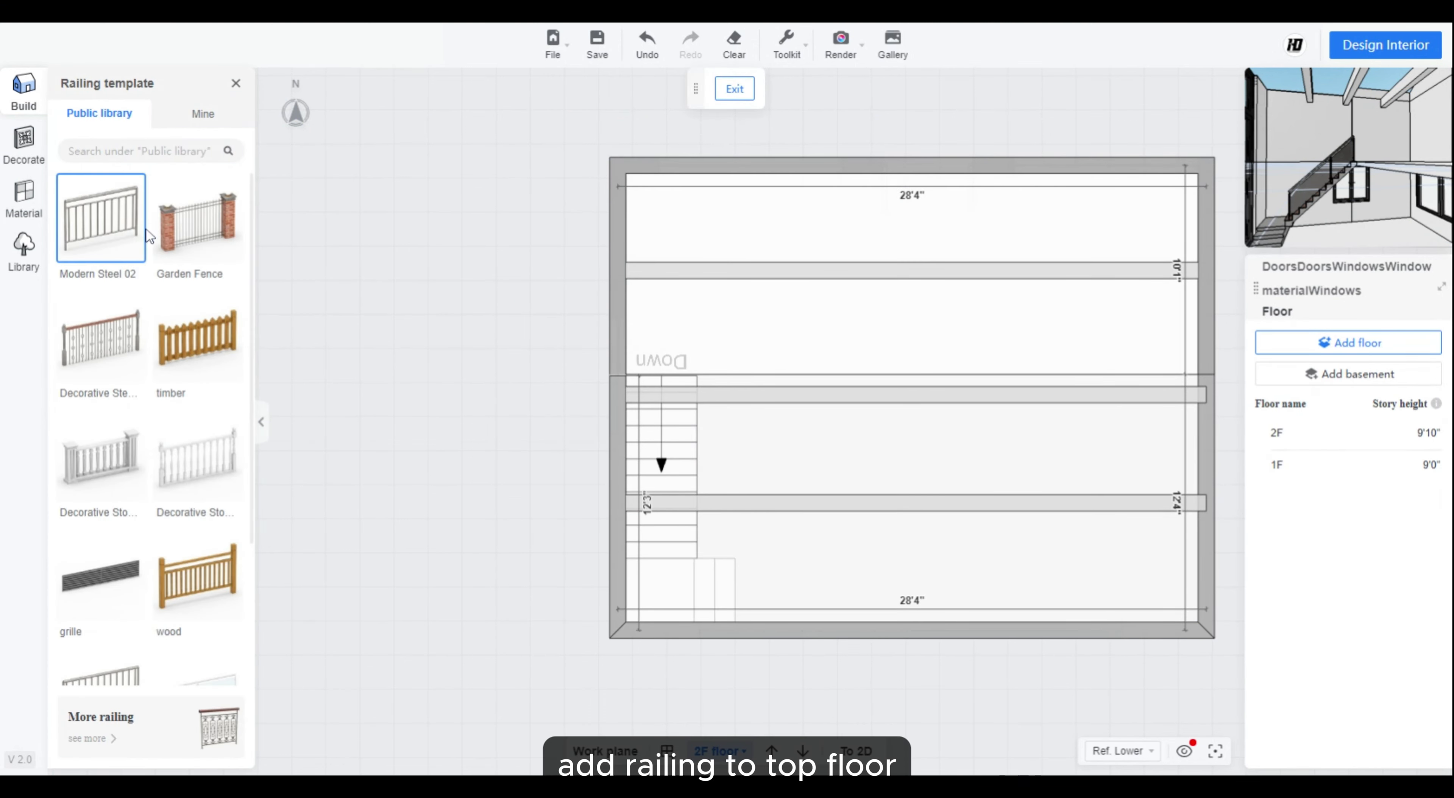
pyautogui.moveTo(250, 218); pyautogui.dragTo(259, 367)
pyautogui.moveTo(232, 466)
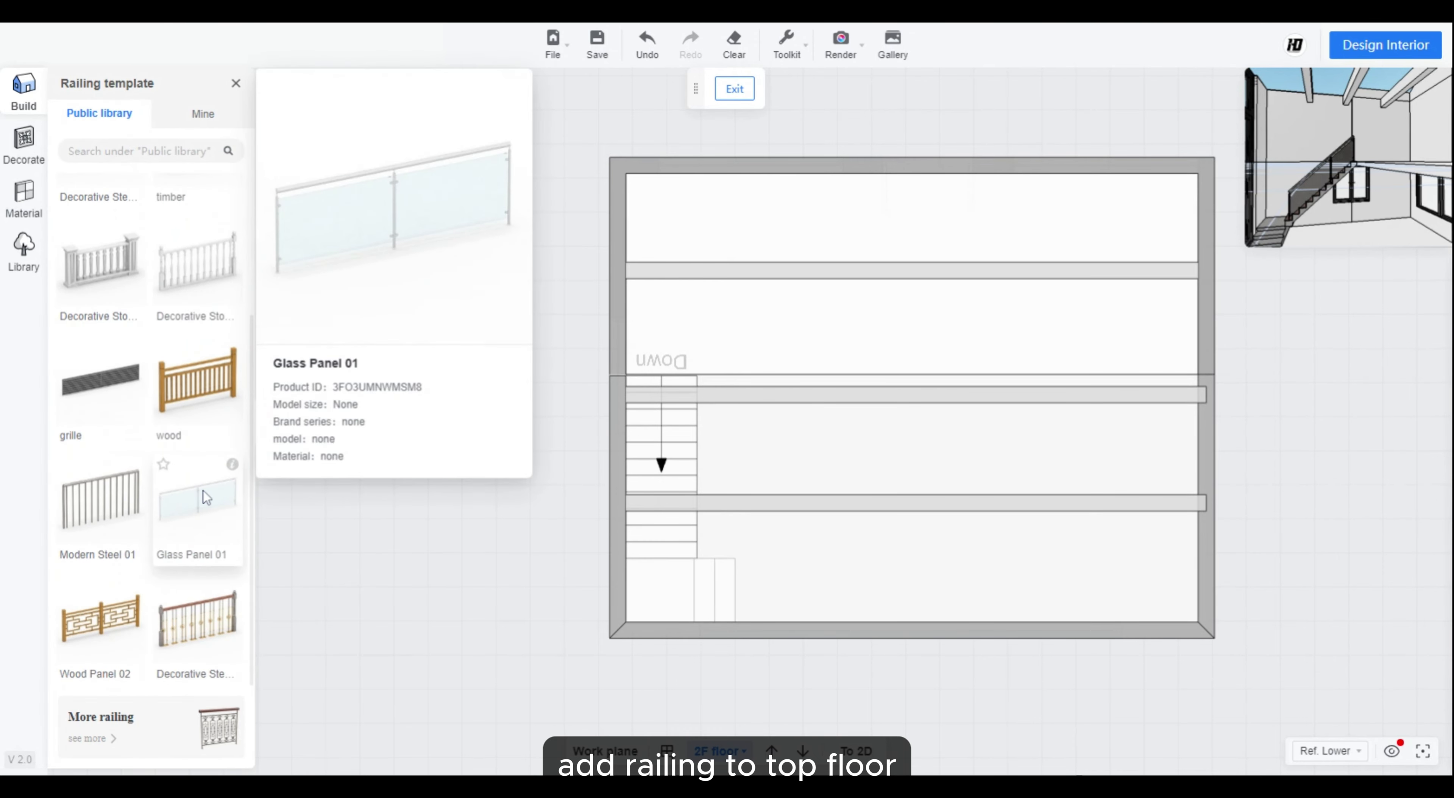
pyautogui.click(207, 498)
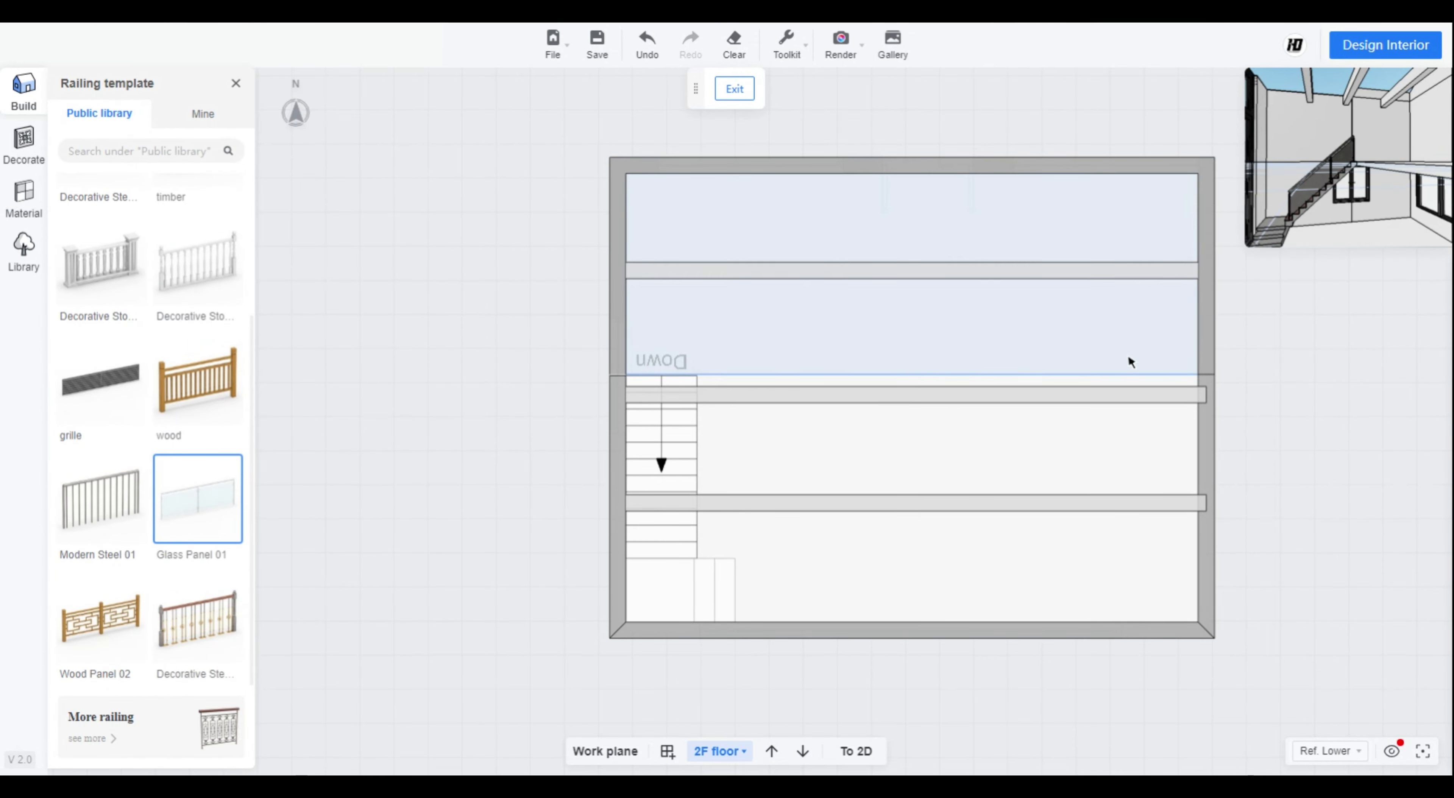
pyautogui.click(1165, 348)
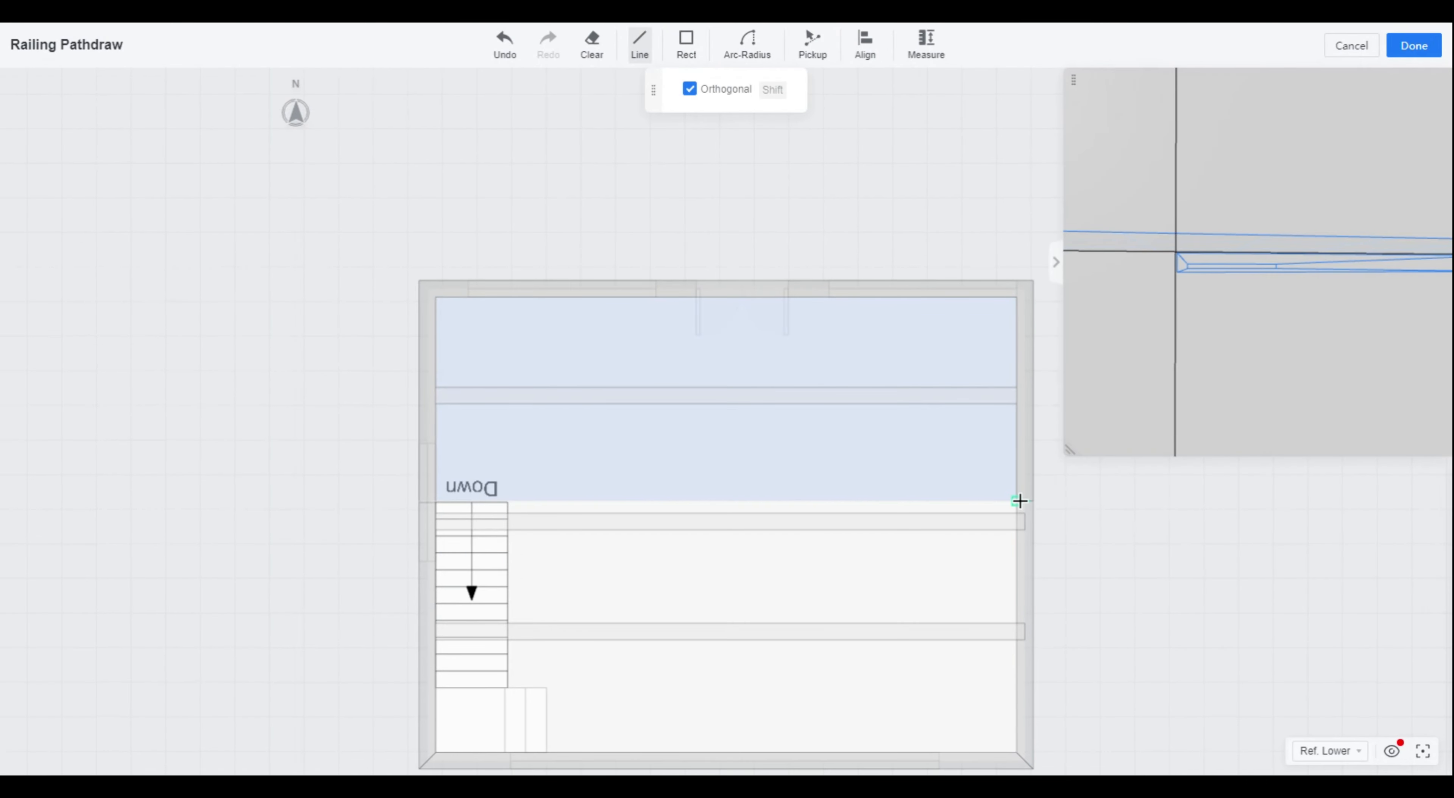
pyautogui.click(1017, 501)
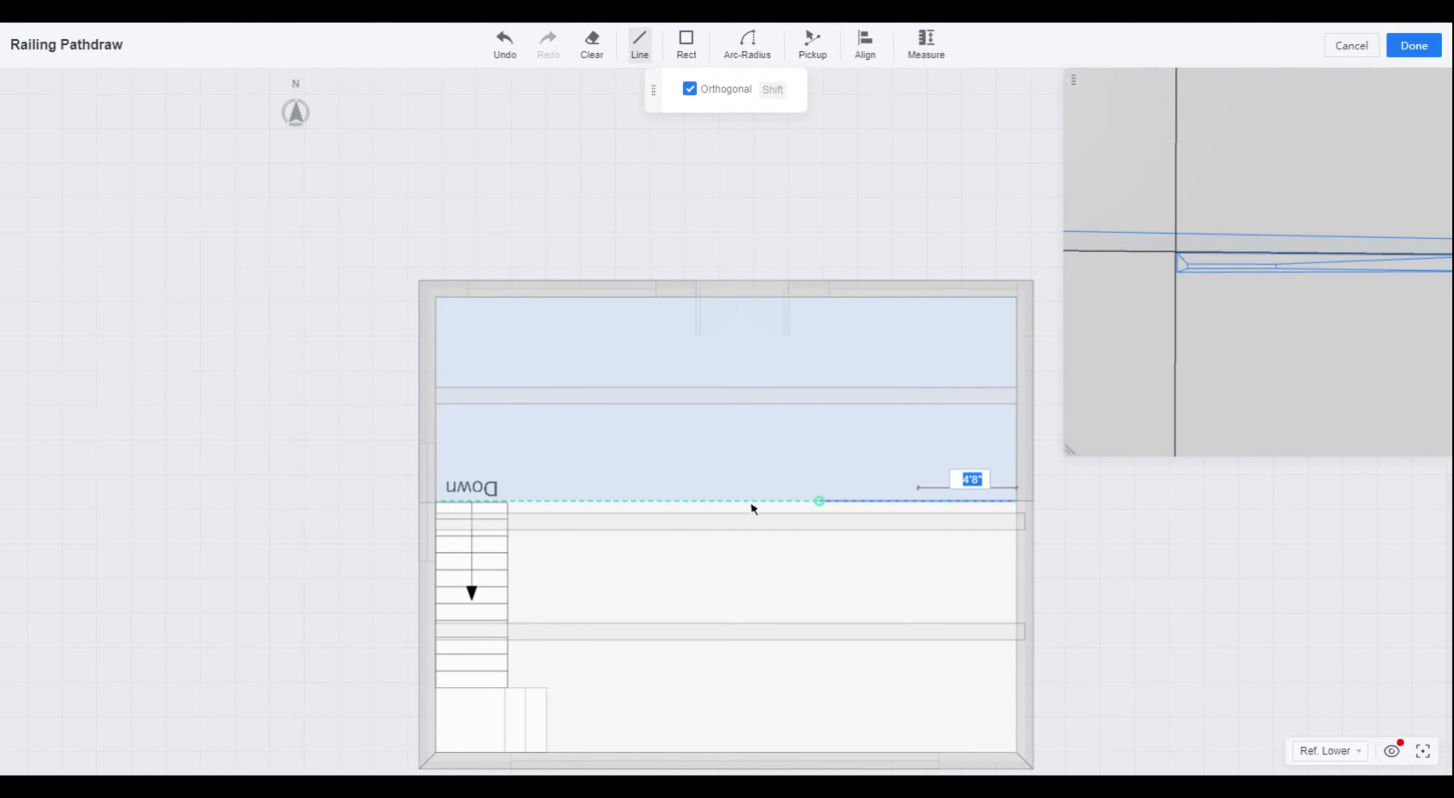
pyautogui.doubleClick(510, 500)
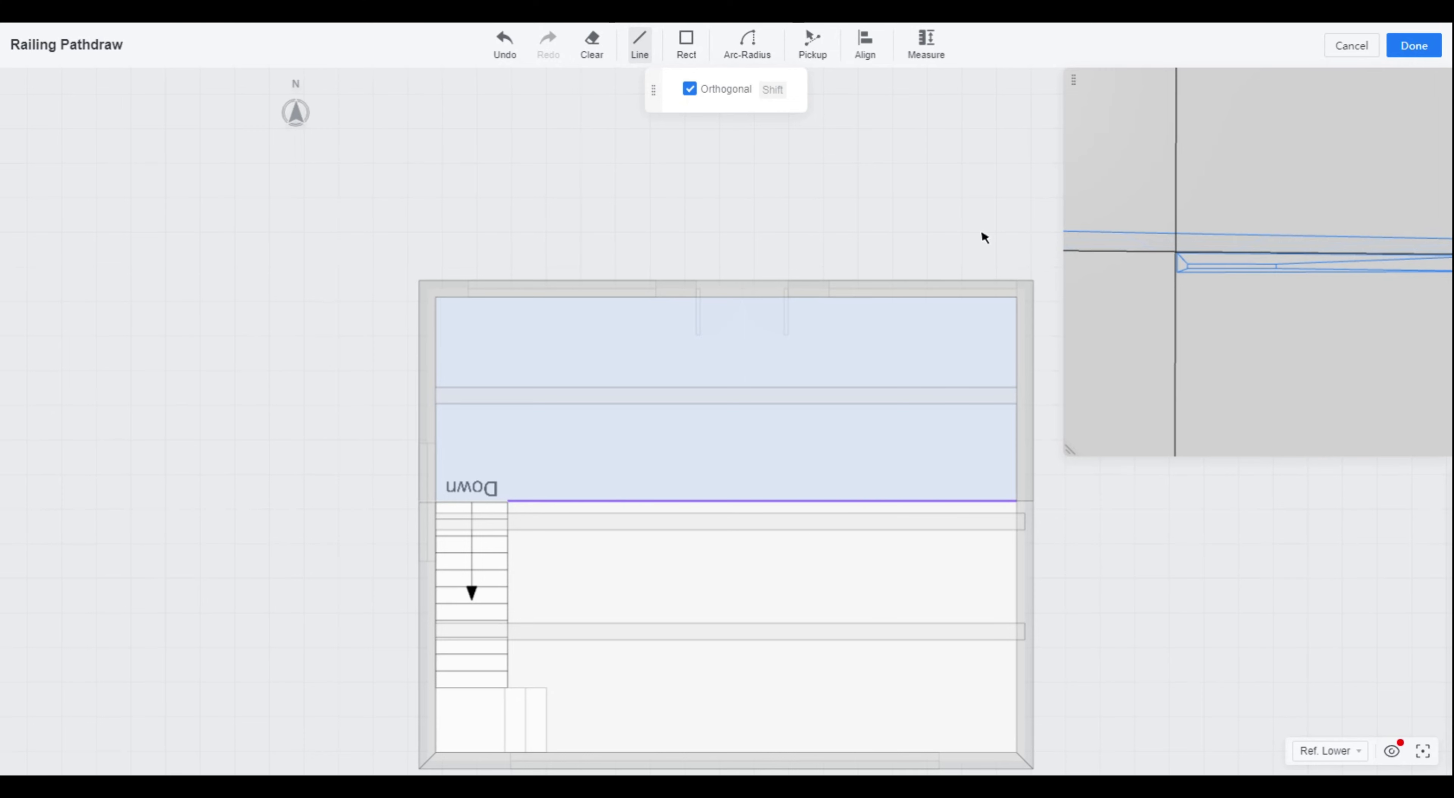
pyautogui.click(1414, 45)
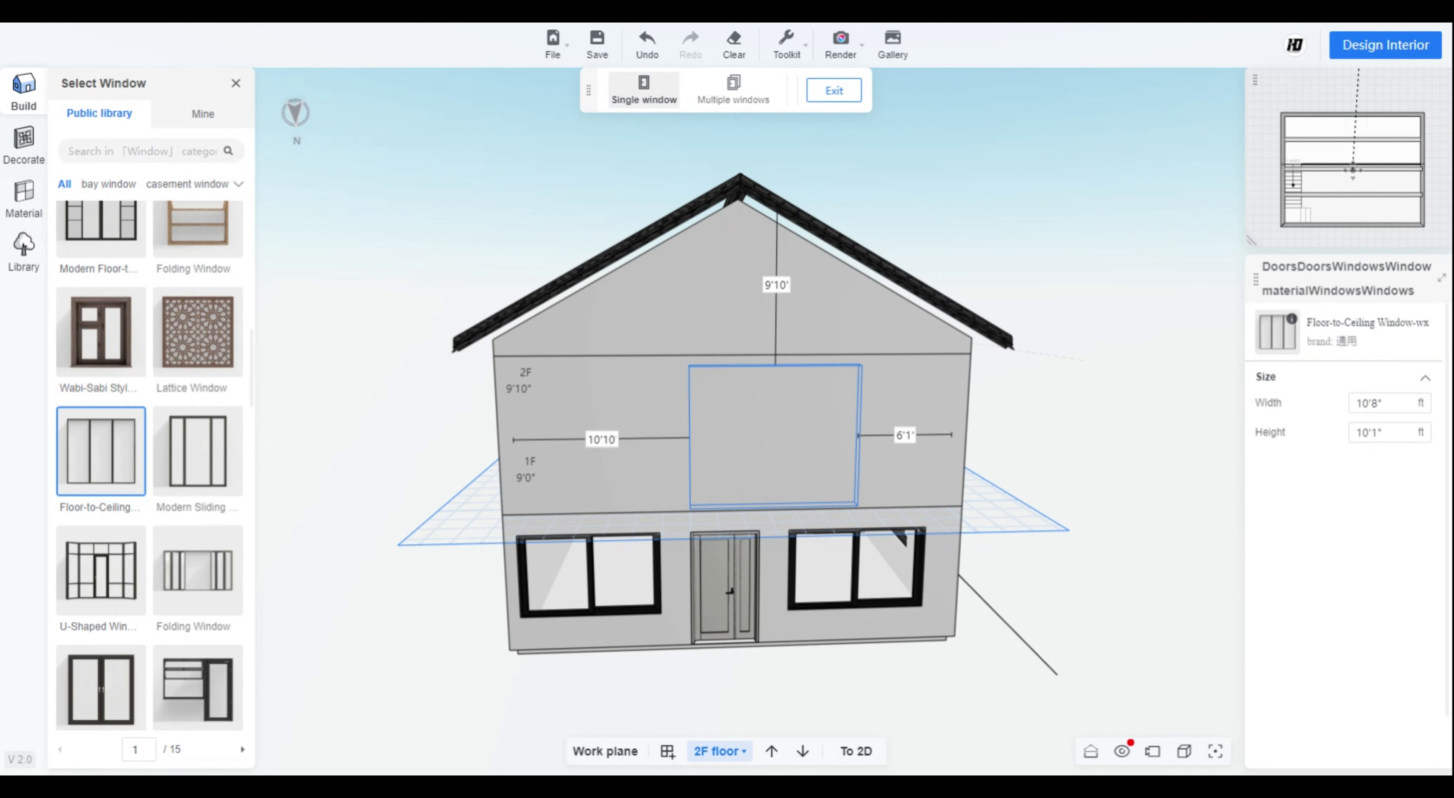
# - Place a floor-to-ceiling window on the second floor's front wall and adjust both side edges to centre it above the door
pyautogui.click(755, 453)
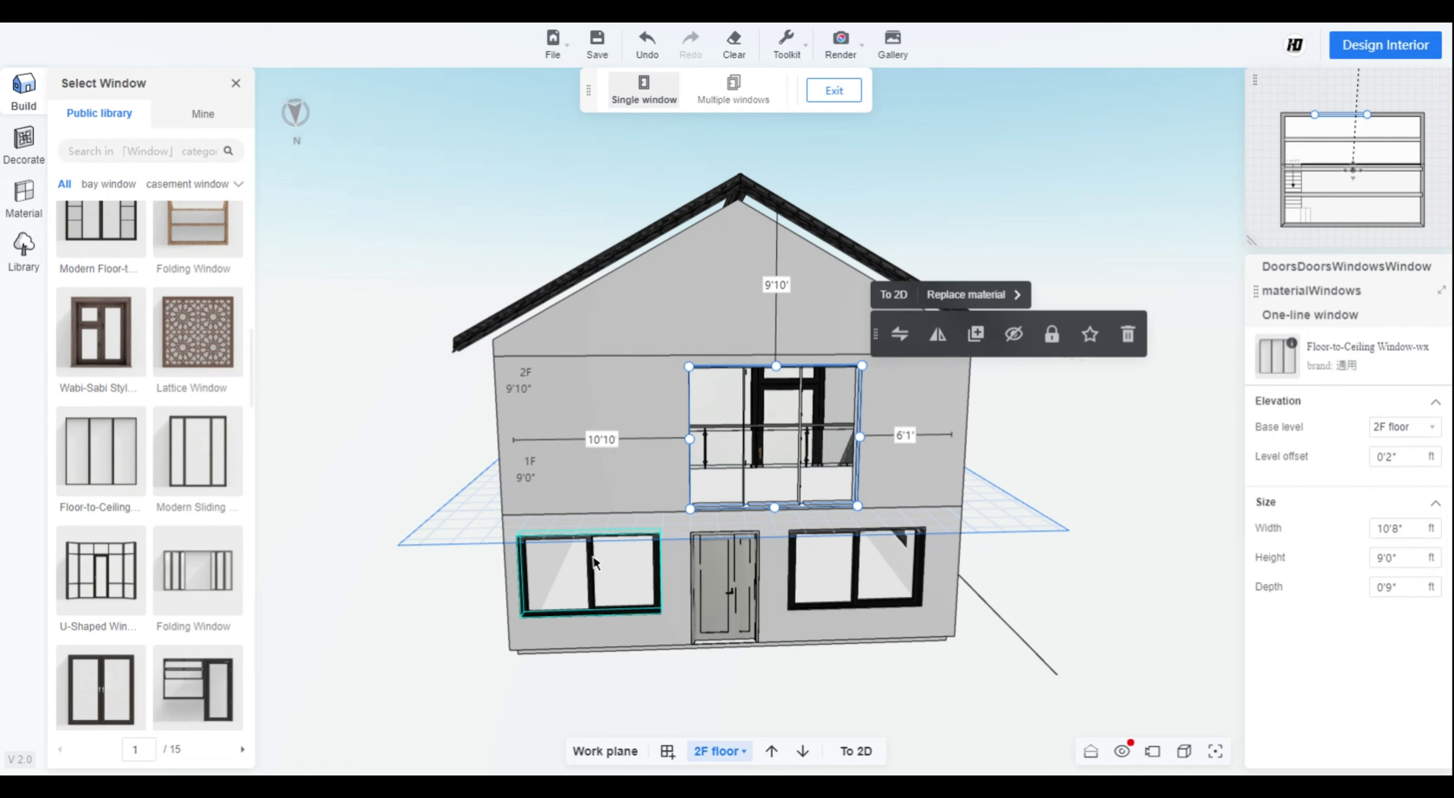
pyautogui.press('Escape')
pyautogui.click(748, 477)
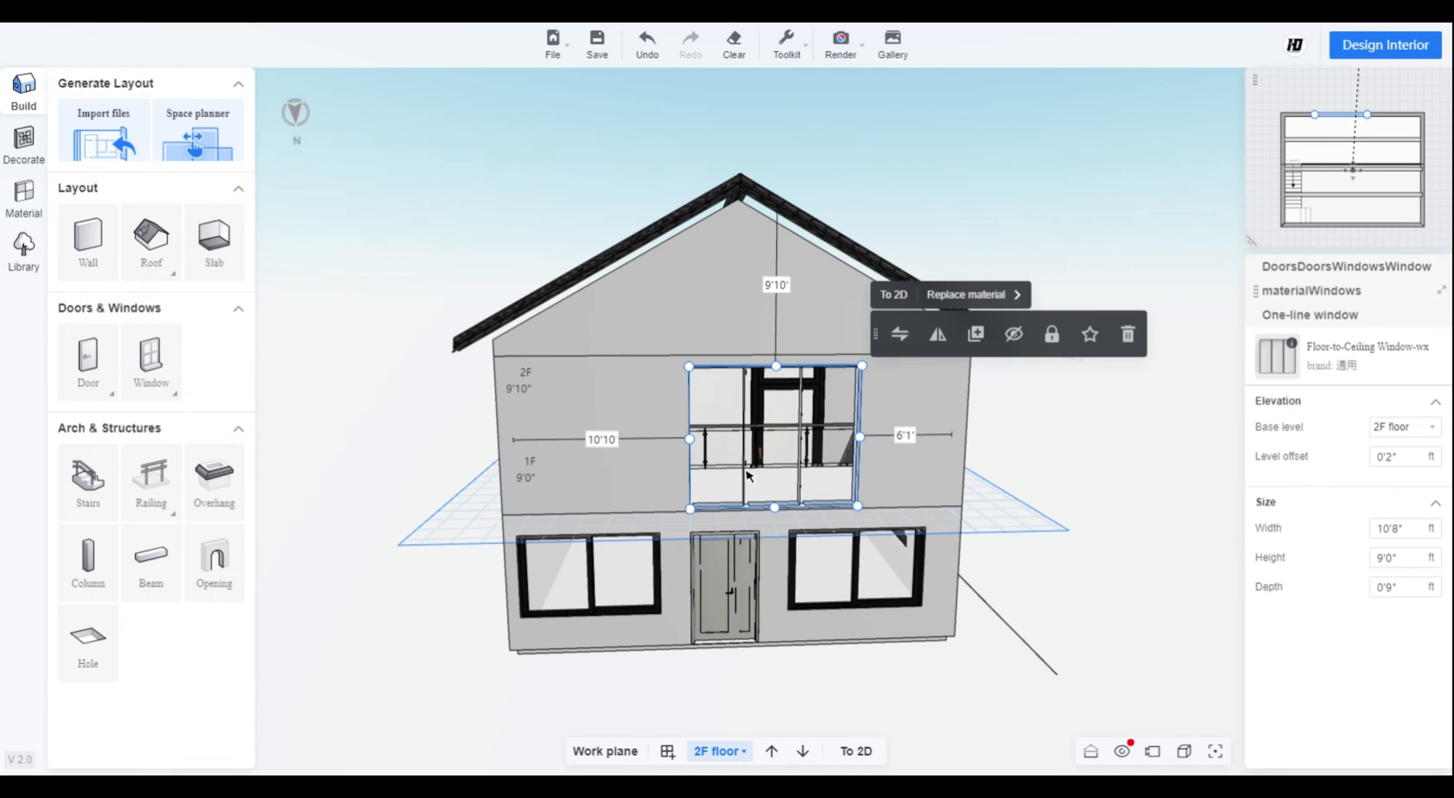
pyautogui.moveTo(846, 438); pyautogui.dragTo(824, 438)
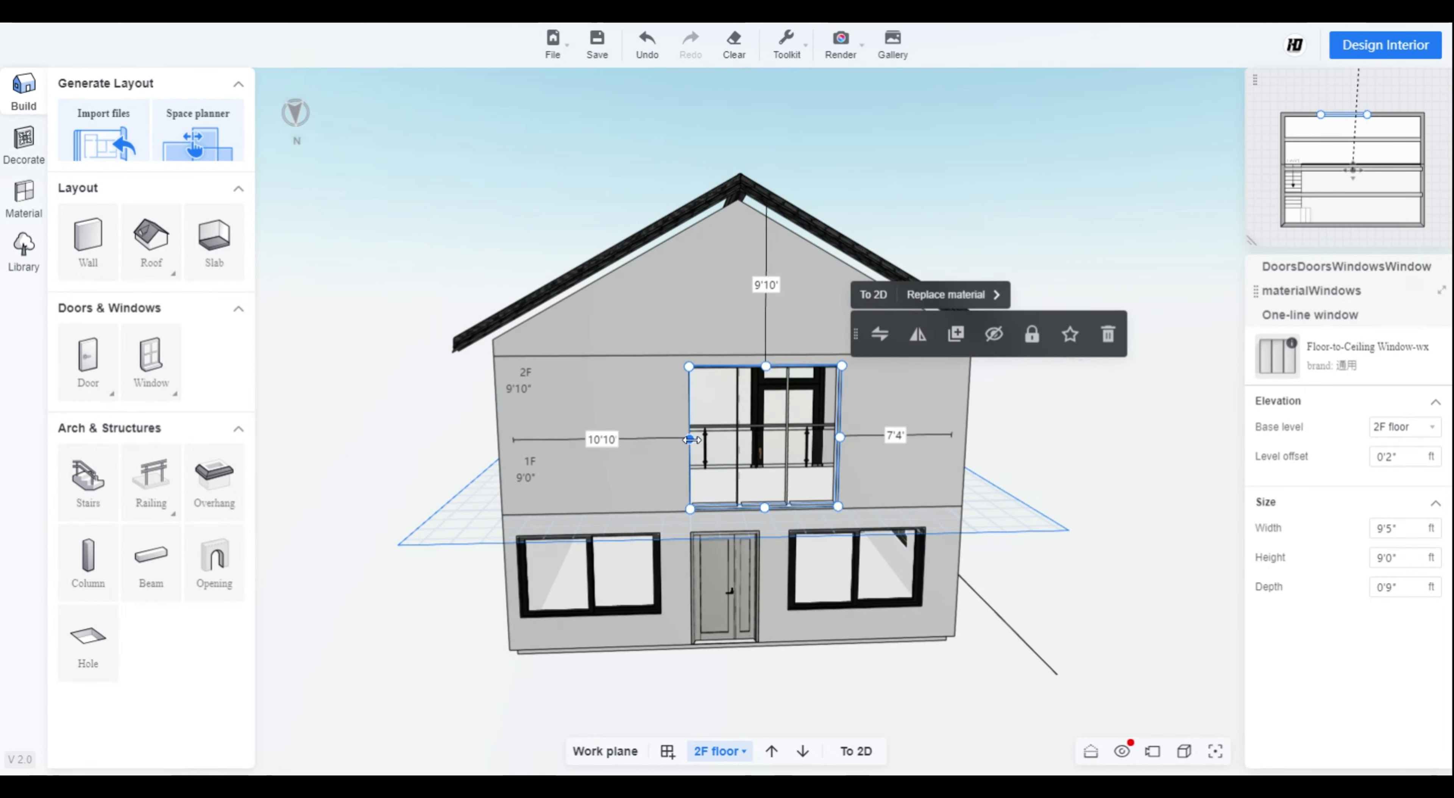
pyautogui.moveTo(690, 440); pyautogui.dragTo(658, 440)
pyautogui.click(976, 682)
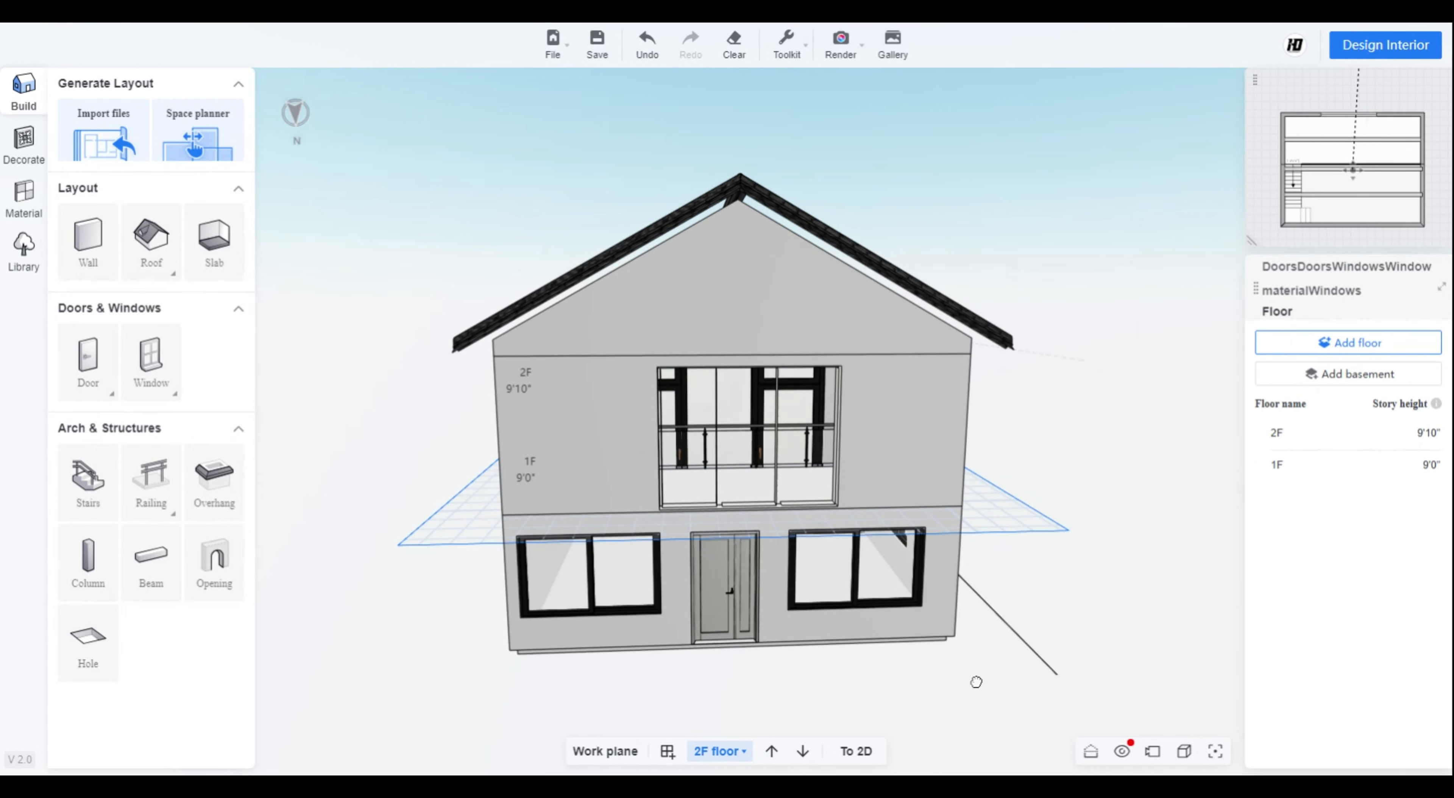
# - Draw a 0'6" thick slab outside the front wall at second-floor level, about 4'5" deep and 28'4" long
pyautogui.moveTo(976, 682); pyautogui.dragTo(944, 685)
pyautogui.click(214, 243)
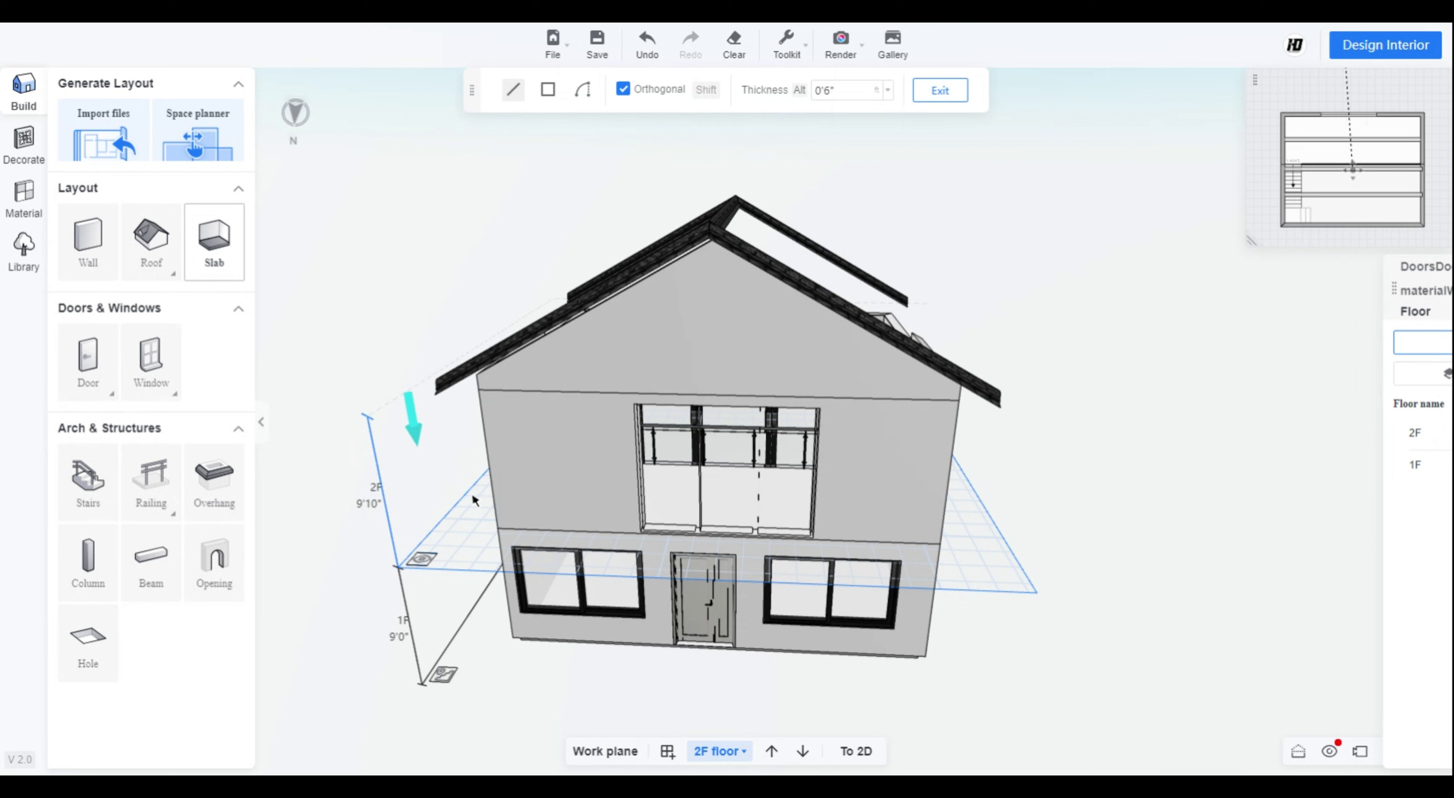
pyautogui.click(497, 533)
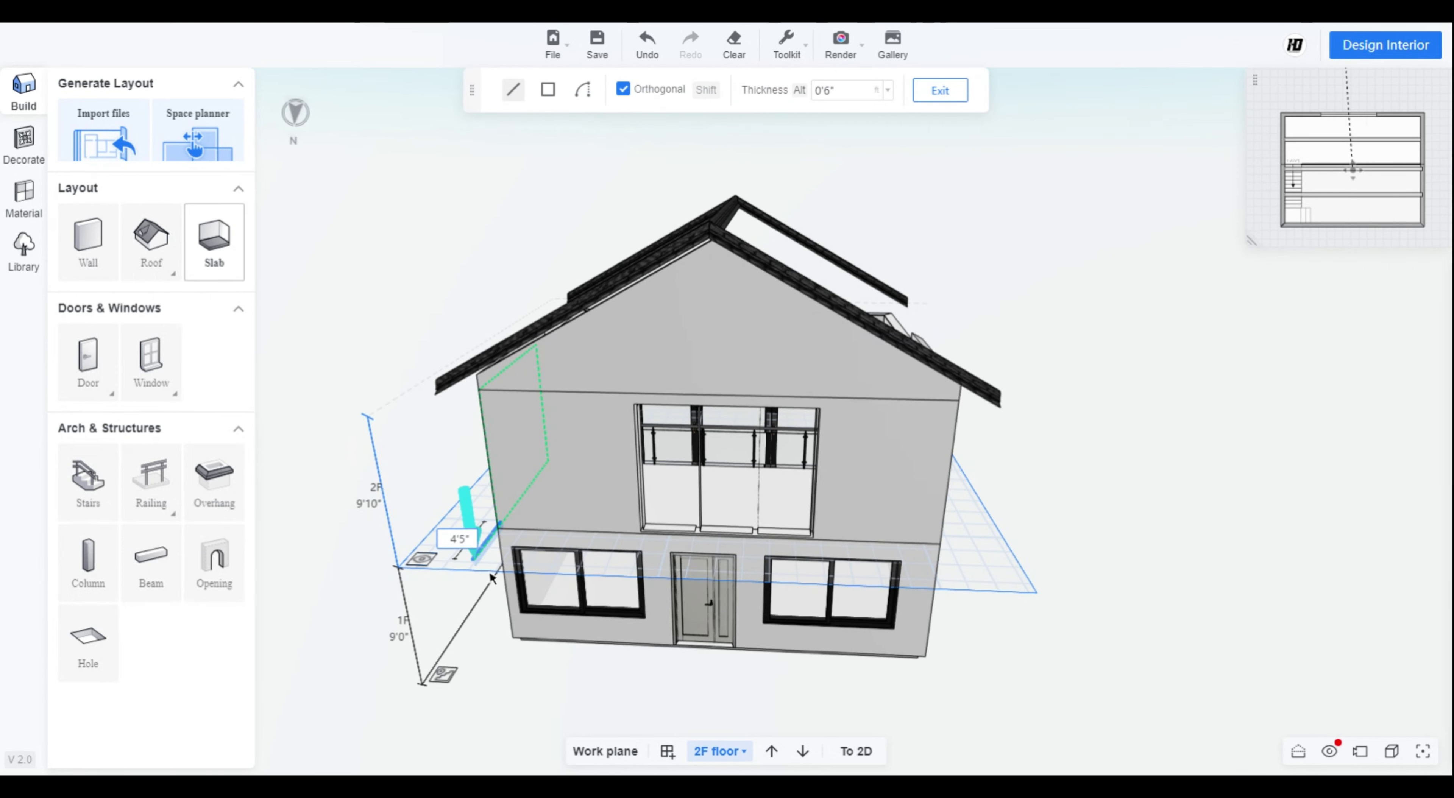
pyautogui.click(476, 576)
pyautogui.click(940, 586)
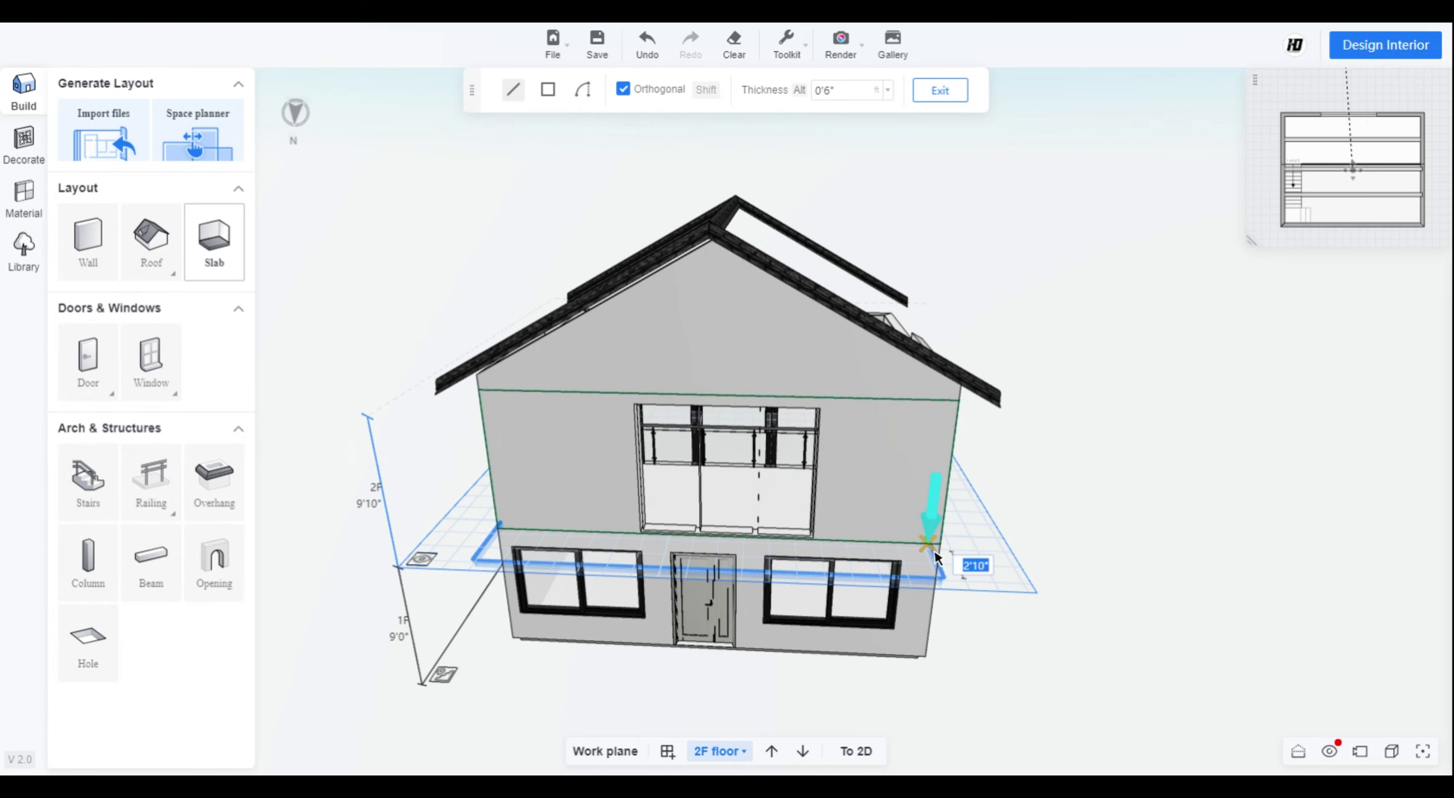
pyautogui.click(932, 554)
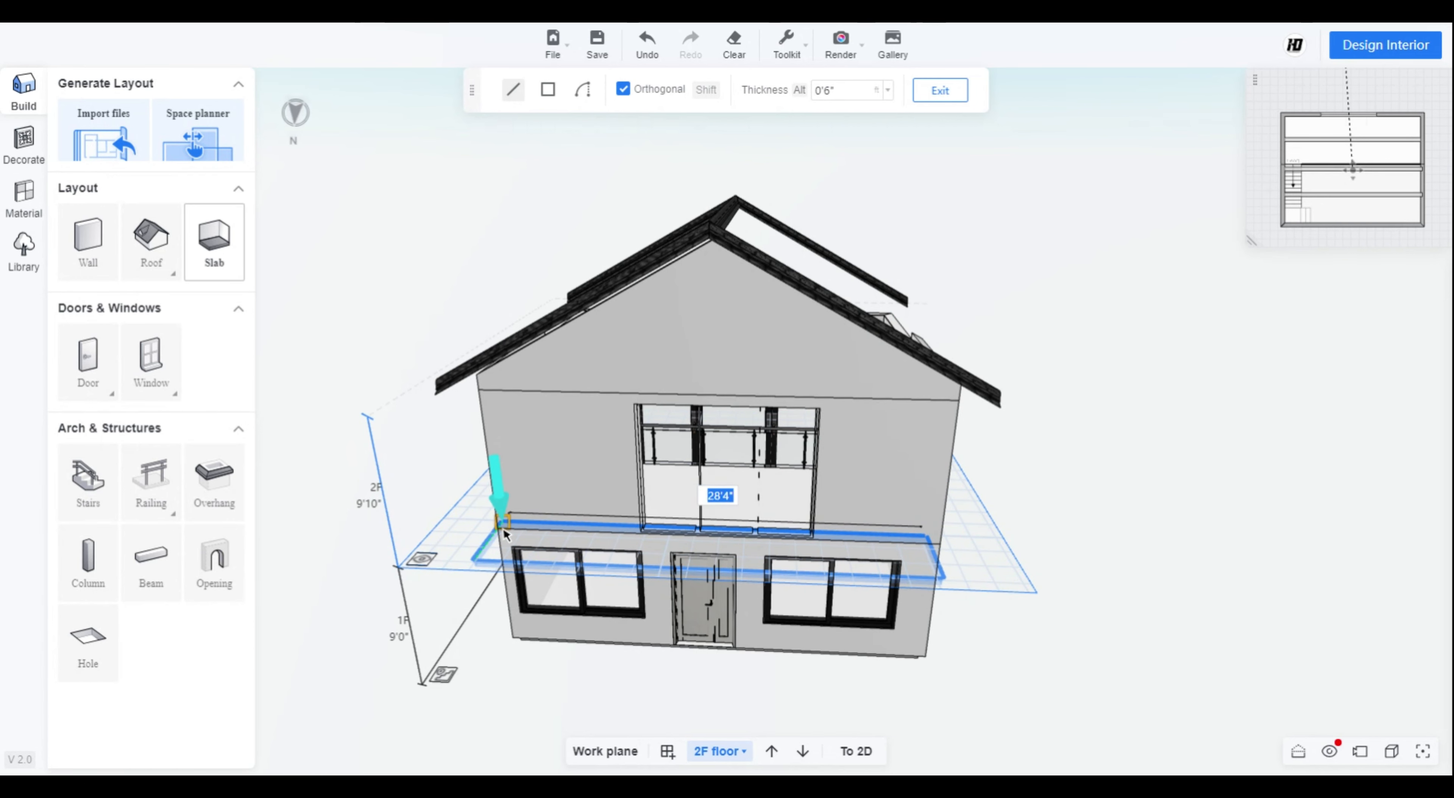
pyautogui.click(426, 612)
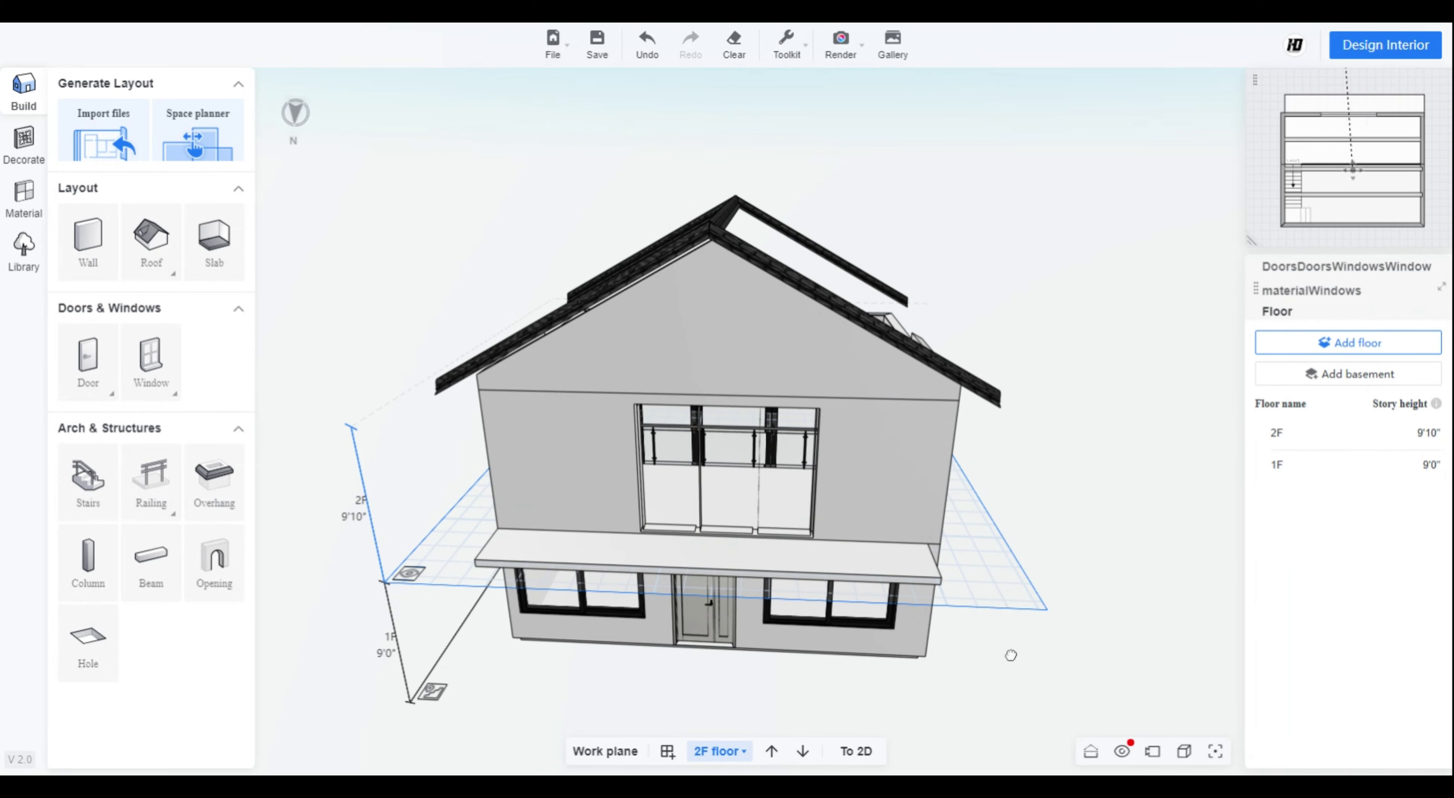
# - Try to align the short end of the front slab with the side wall's outer face in the 3D view
pyautogui.moveTo(1010, 656); pyautogui.dragTo(768, 587)
pyautogui.click(669, 539)
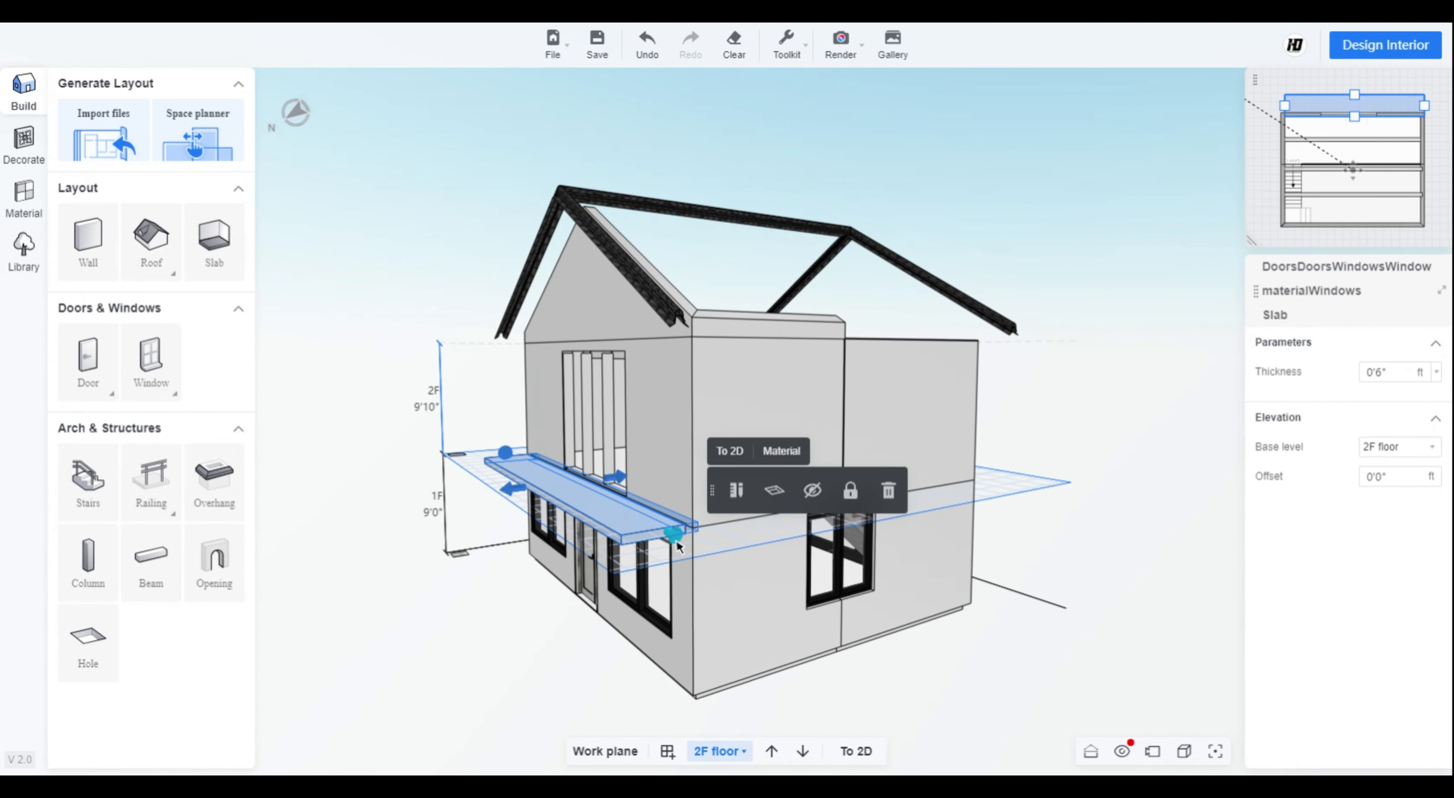
pyautogui.moveTo(676, 540); pyautogui.dragTo(691, 538)
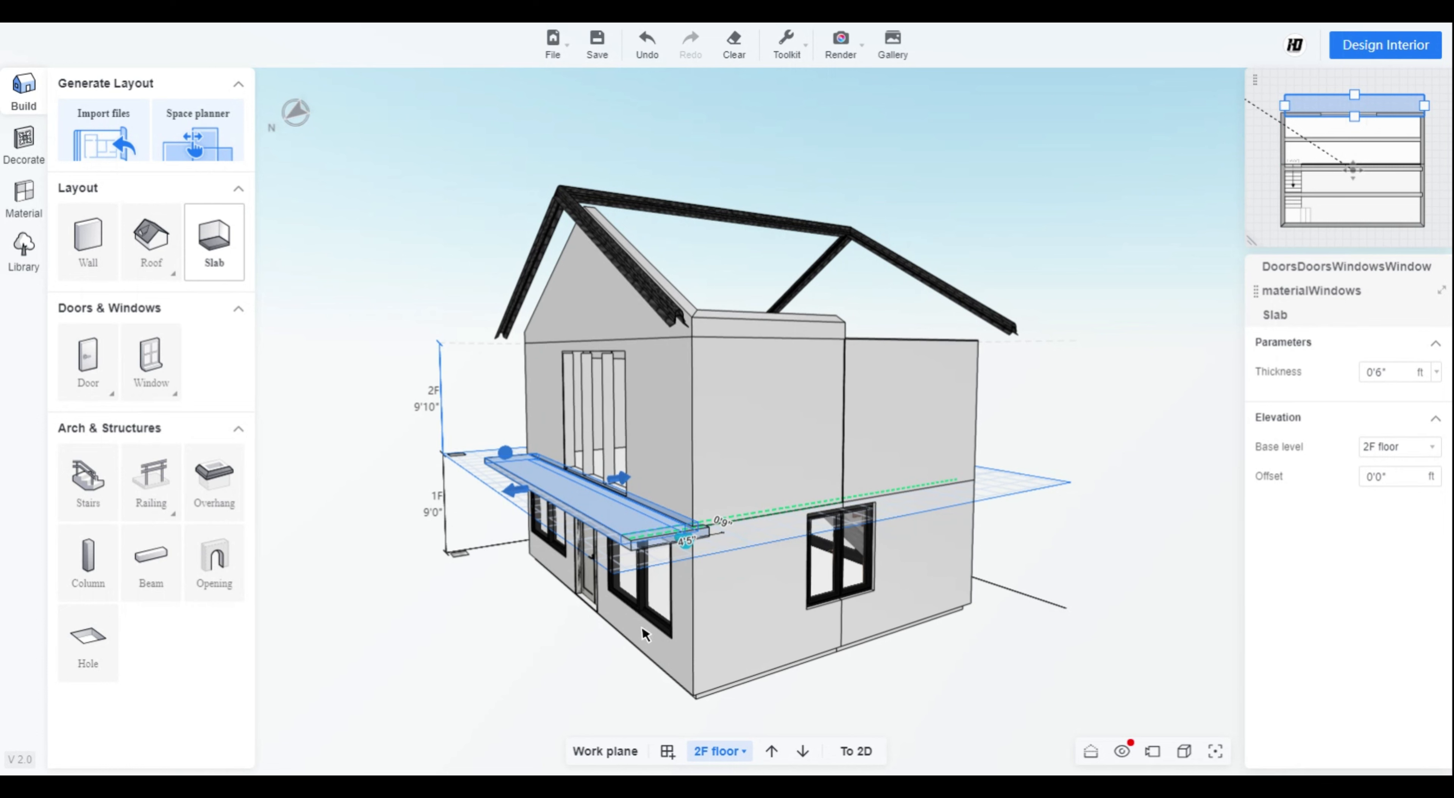
pyautogui.moveTo(693, 546); pyautogui.dragTo(681, 544)
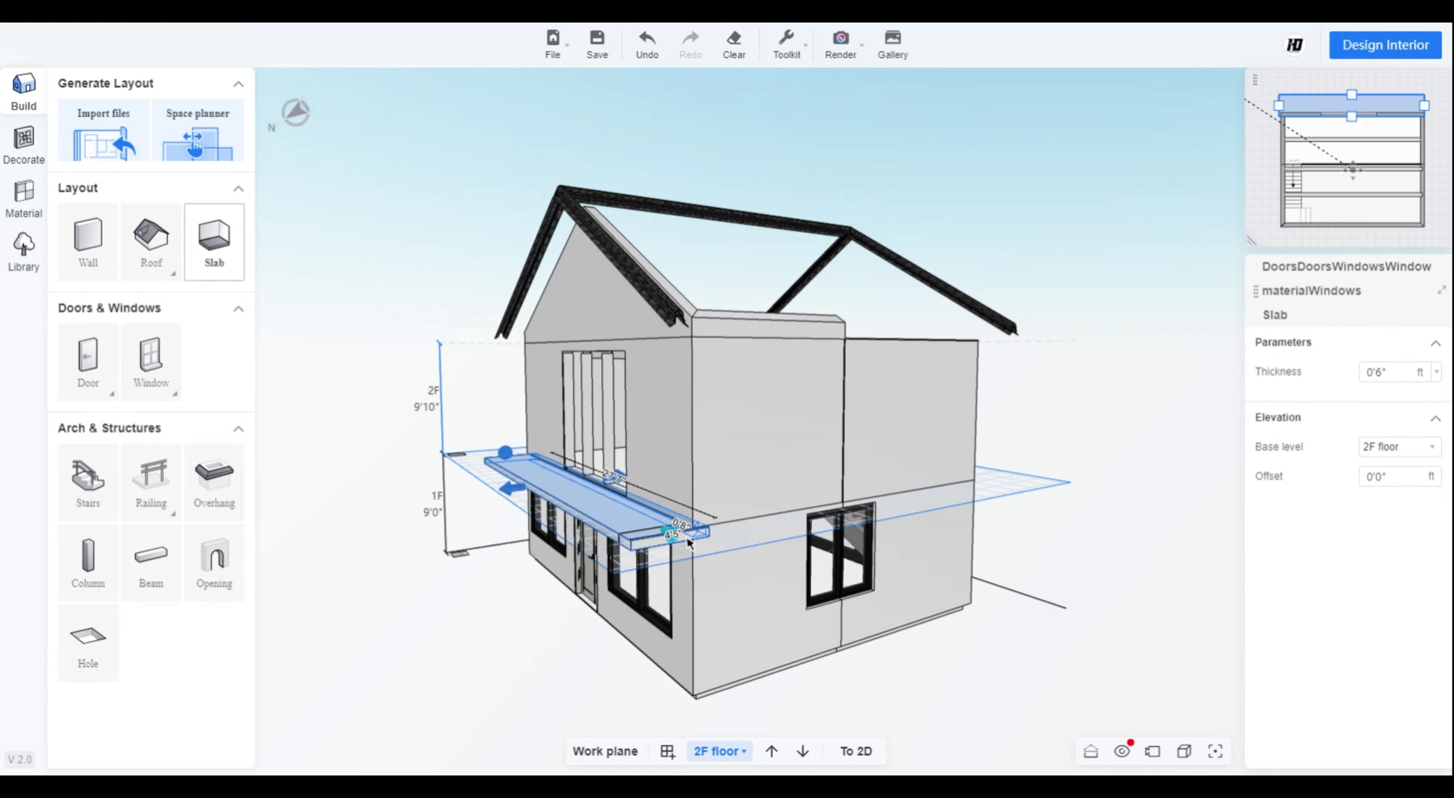
pyautogui.click(432, 646)
pyautogui.moveTo(432, 646); pyautogui.dragTo(556, 669)
# - In the second-floor plan, extend the front slab's staircase-side end to the outer face of the side wall
pyautogui.click(857, 752)
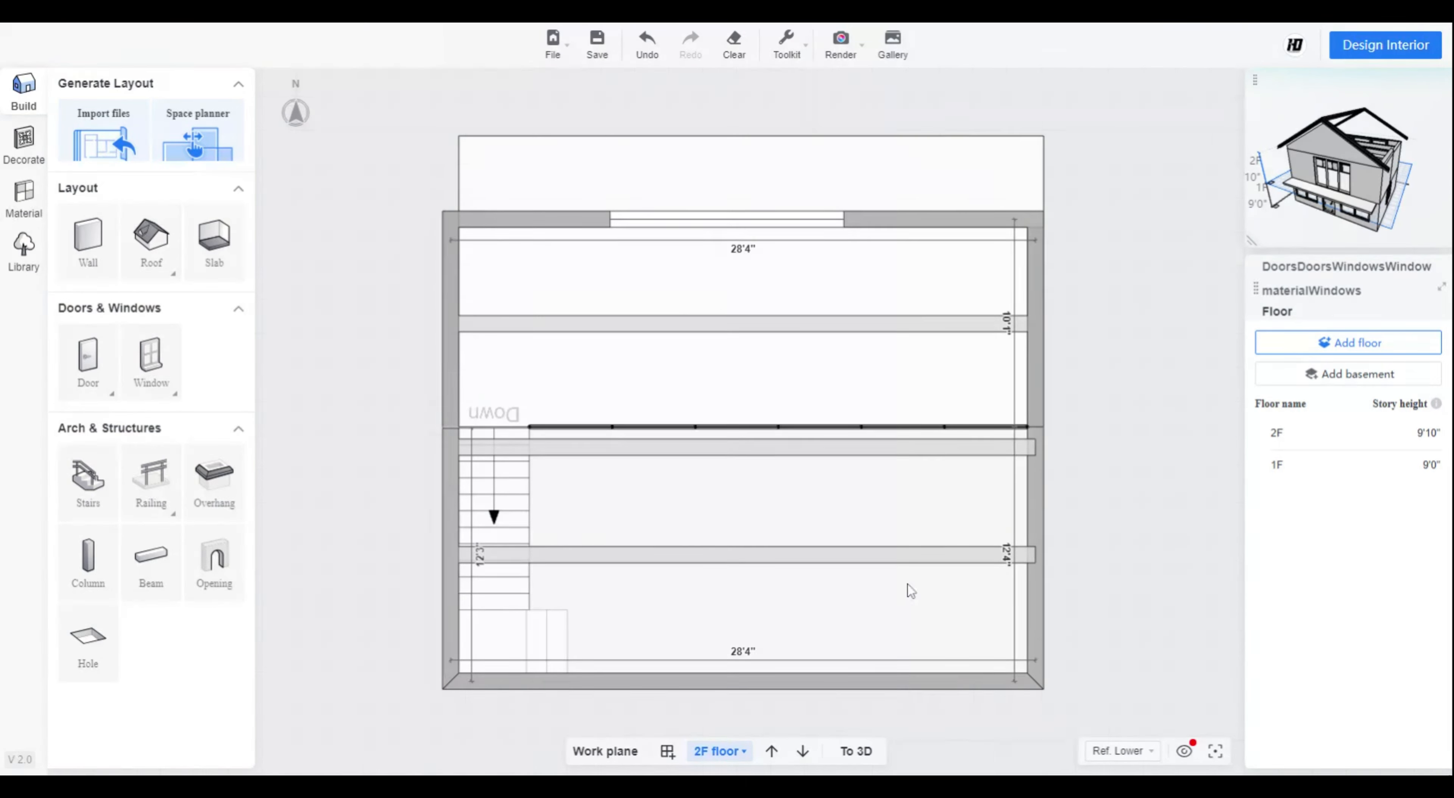
pyautogui.click(521, 187)
pyautogui.moveTo(460, 183); pyautogui.dragTo(445, 183)
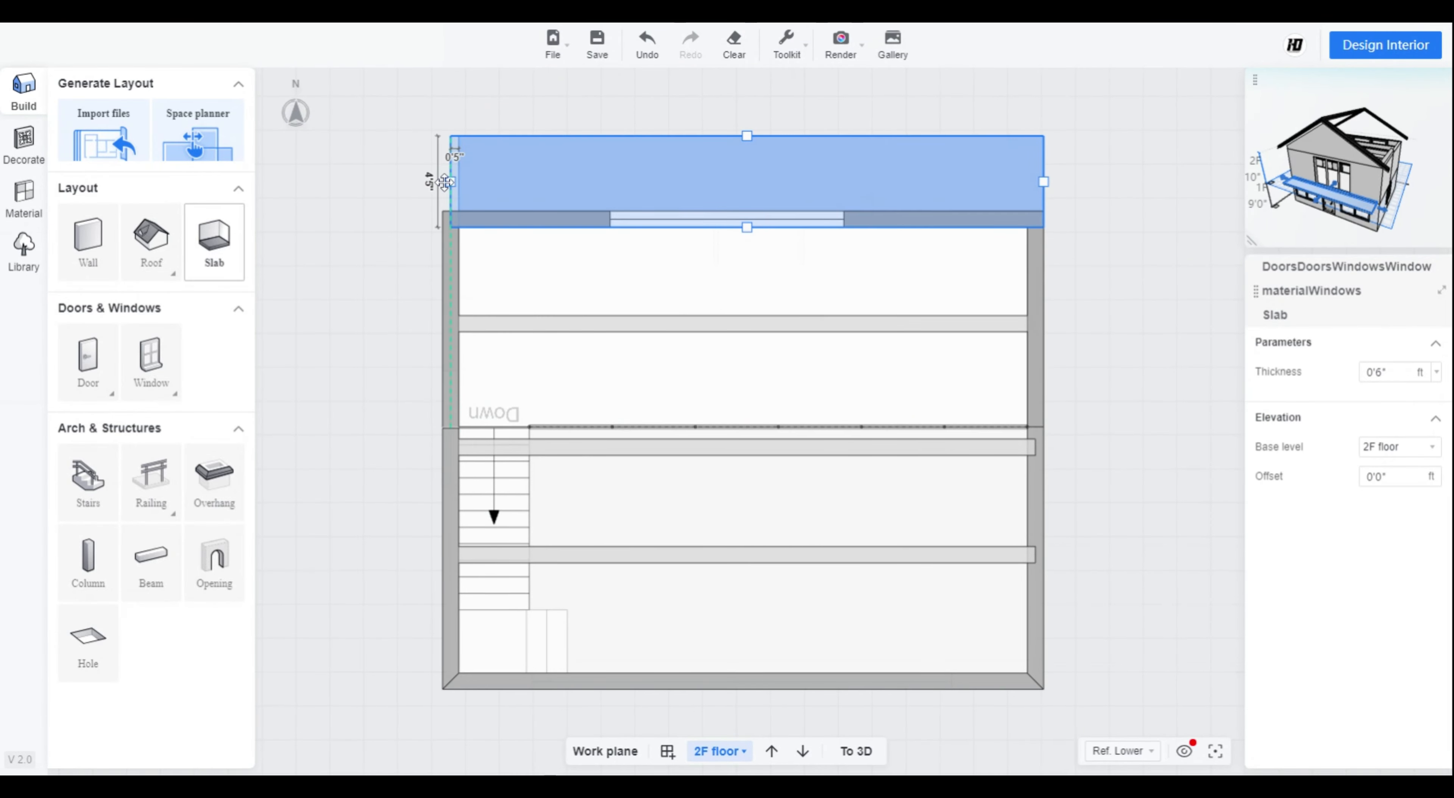
pyautogui.click(845, 752)
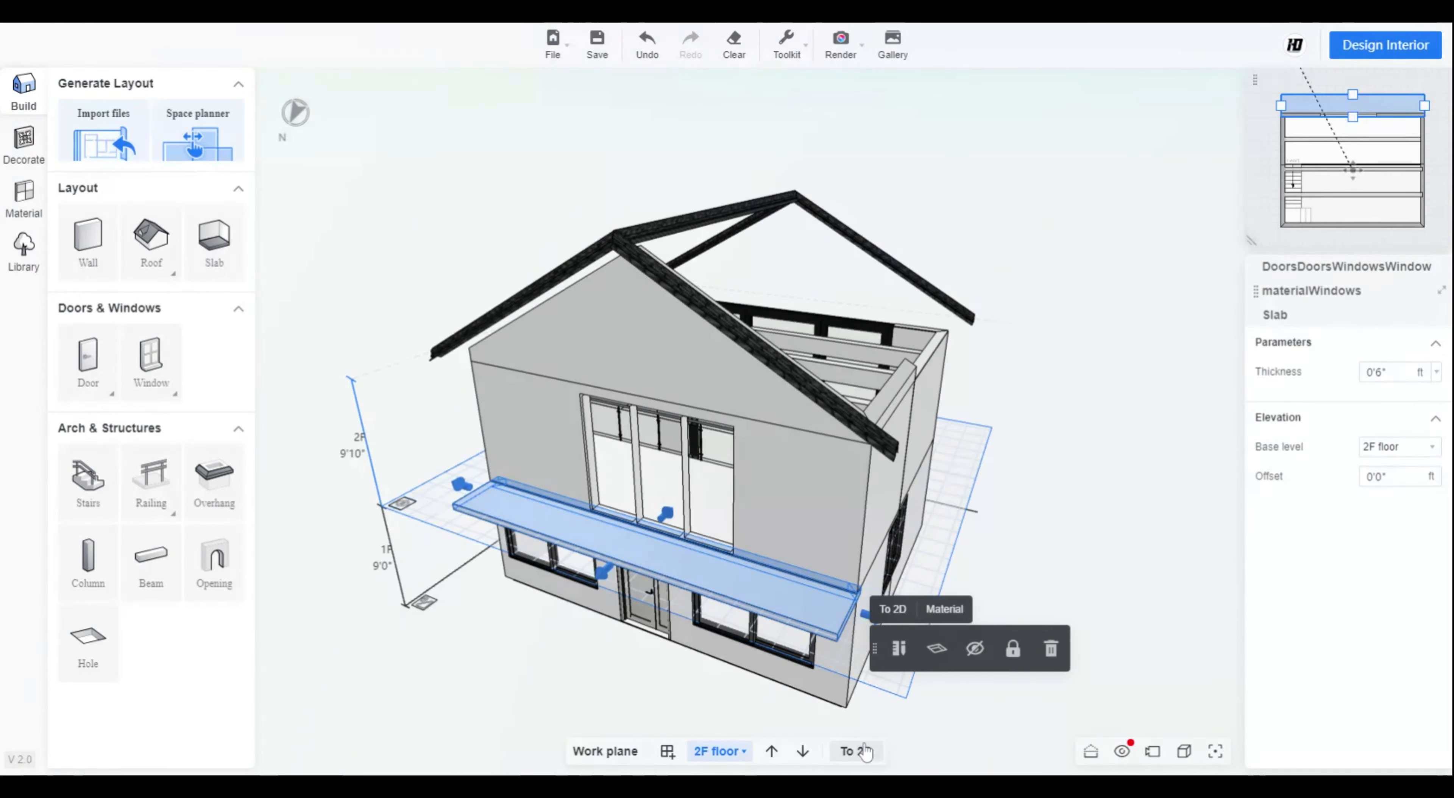
pyautogui.click(672, 671)
# - Choose the Glass Panel 01 railing template and pick the front balcony slab as the surface for its path
pyautogui.moveTo(520, 681); pyautogui.dragTo(628, 674)
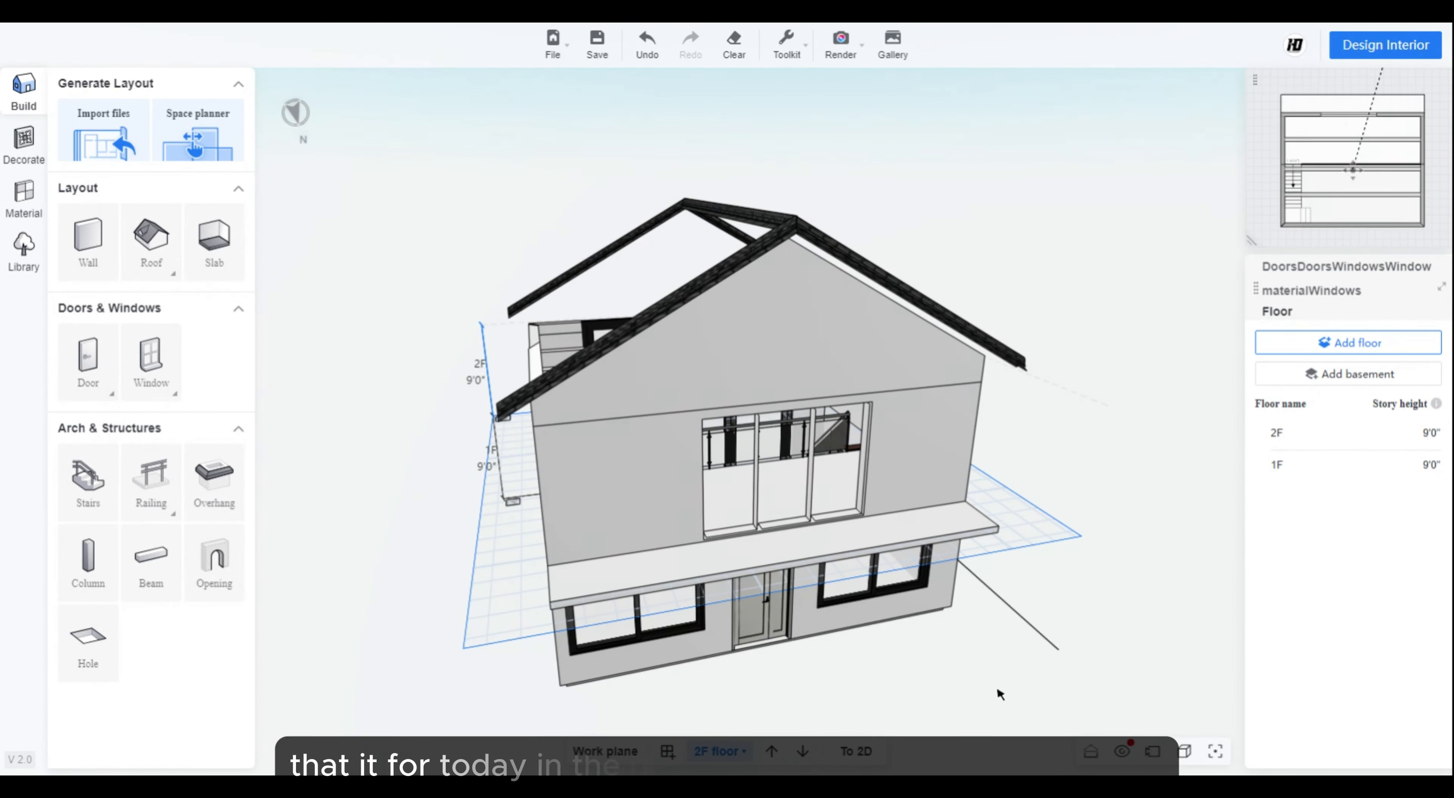
pyautogui.moveTo(1000, 691); pyautogui.dragTo(966, 672)
pyautogui.moveTo(707, 649); pyautogui.dragTo(711, 664)
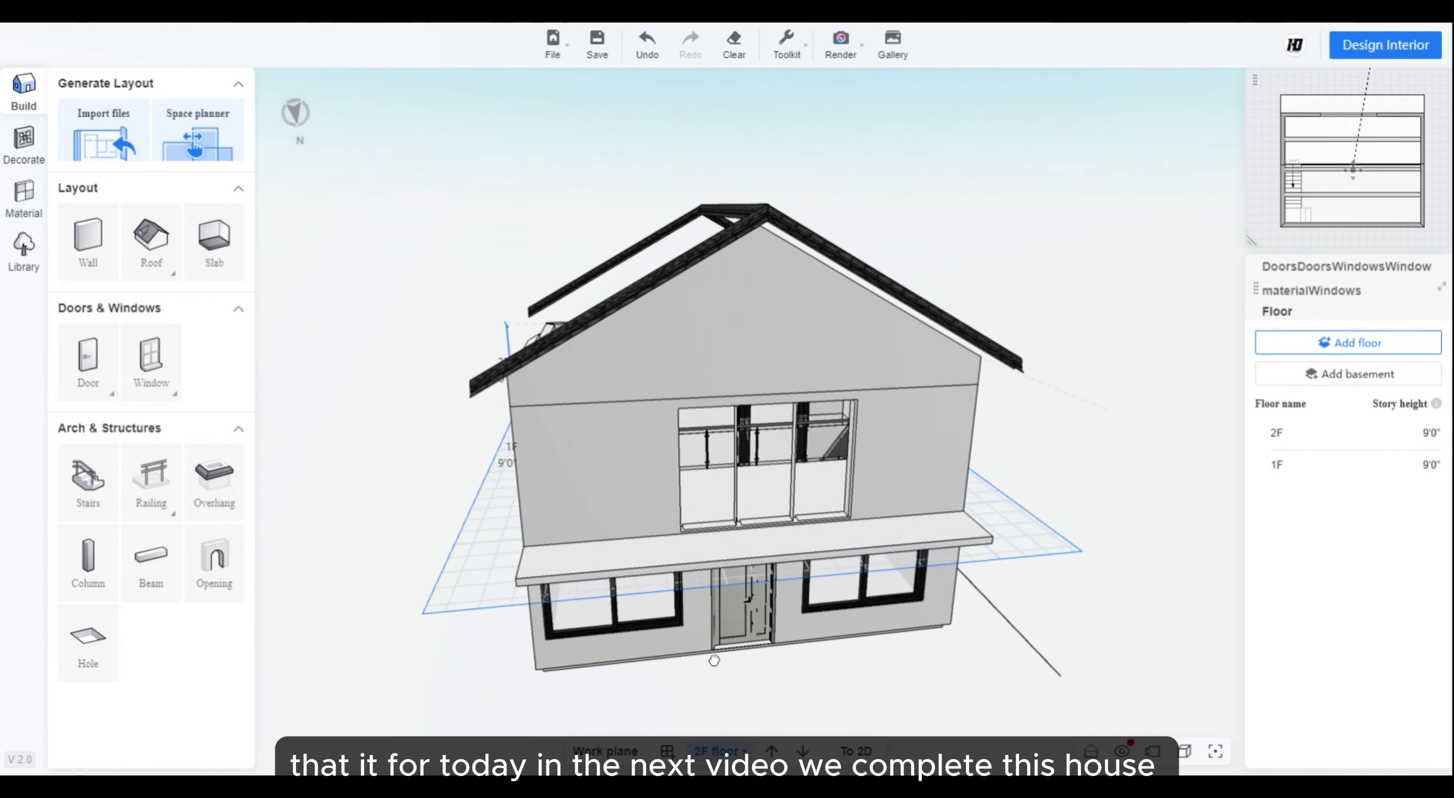
pyautogui.click(152, 489)
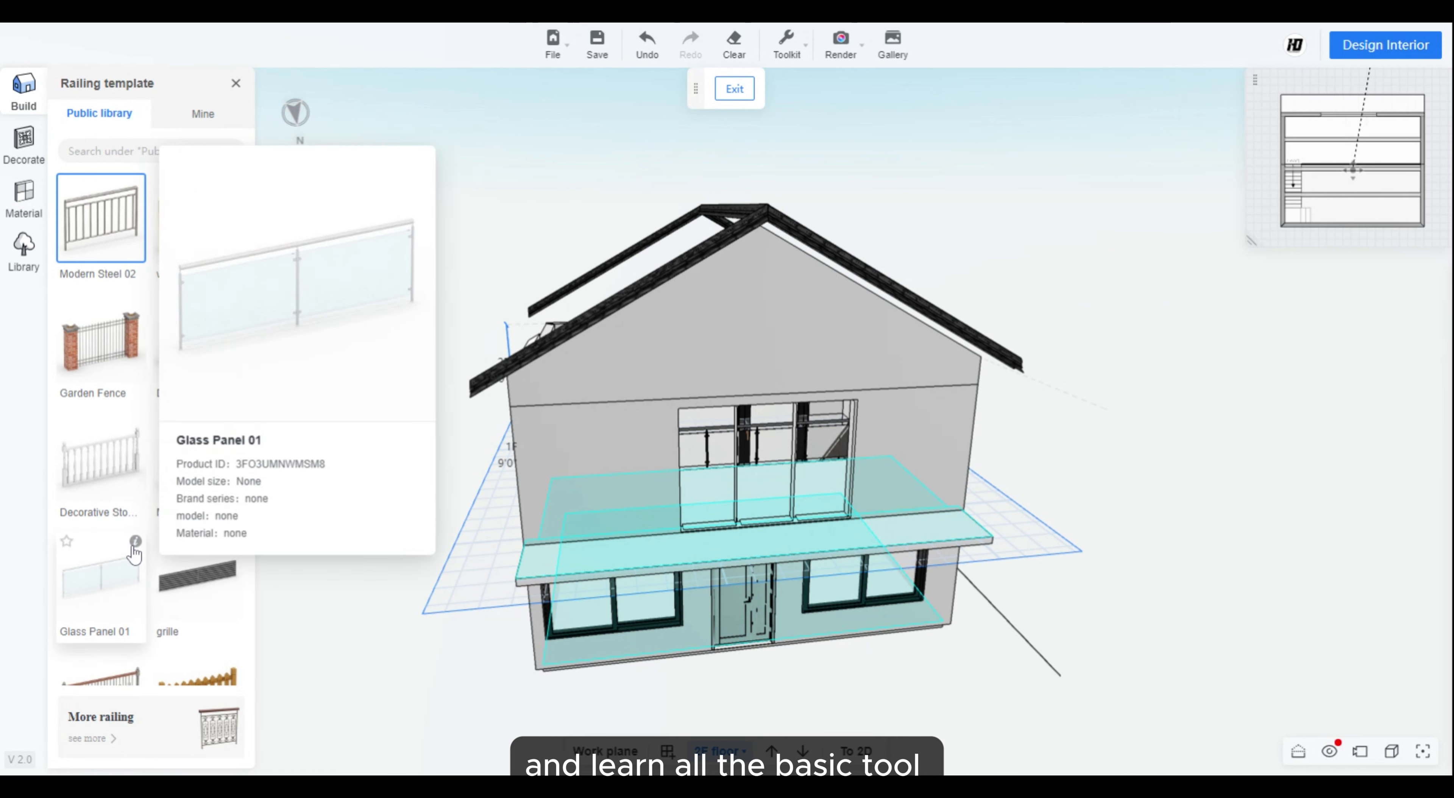
pyautogui.click(141, 570)
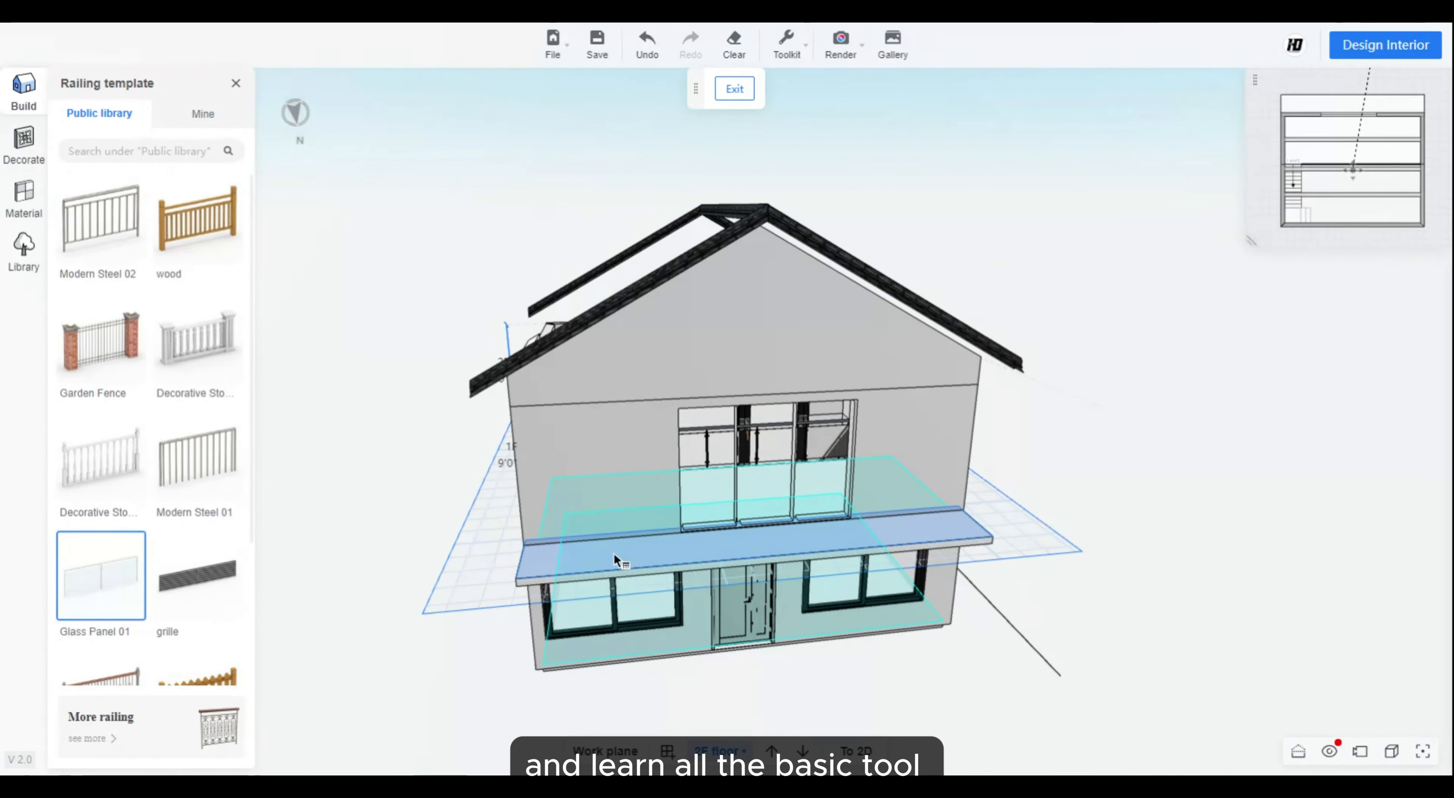
pyautogui.click(598, 554)
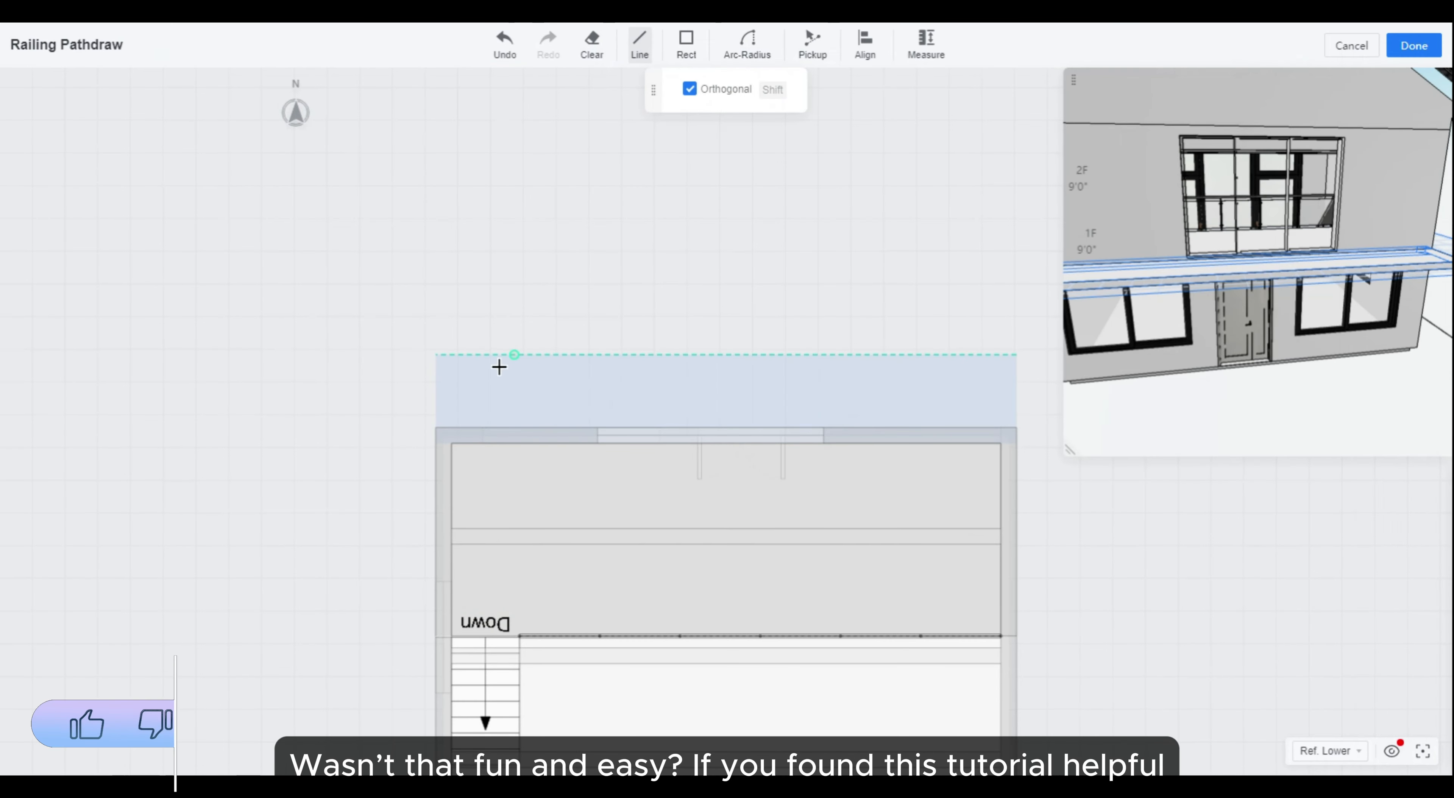
# - Trace the railing path with orthogonal lines along the balcony slab's two short ends and outer long edge, then complete the railing
pyautogui.click(687, 50)
pyautogui.click(641, 48)
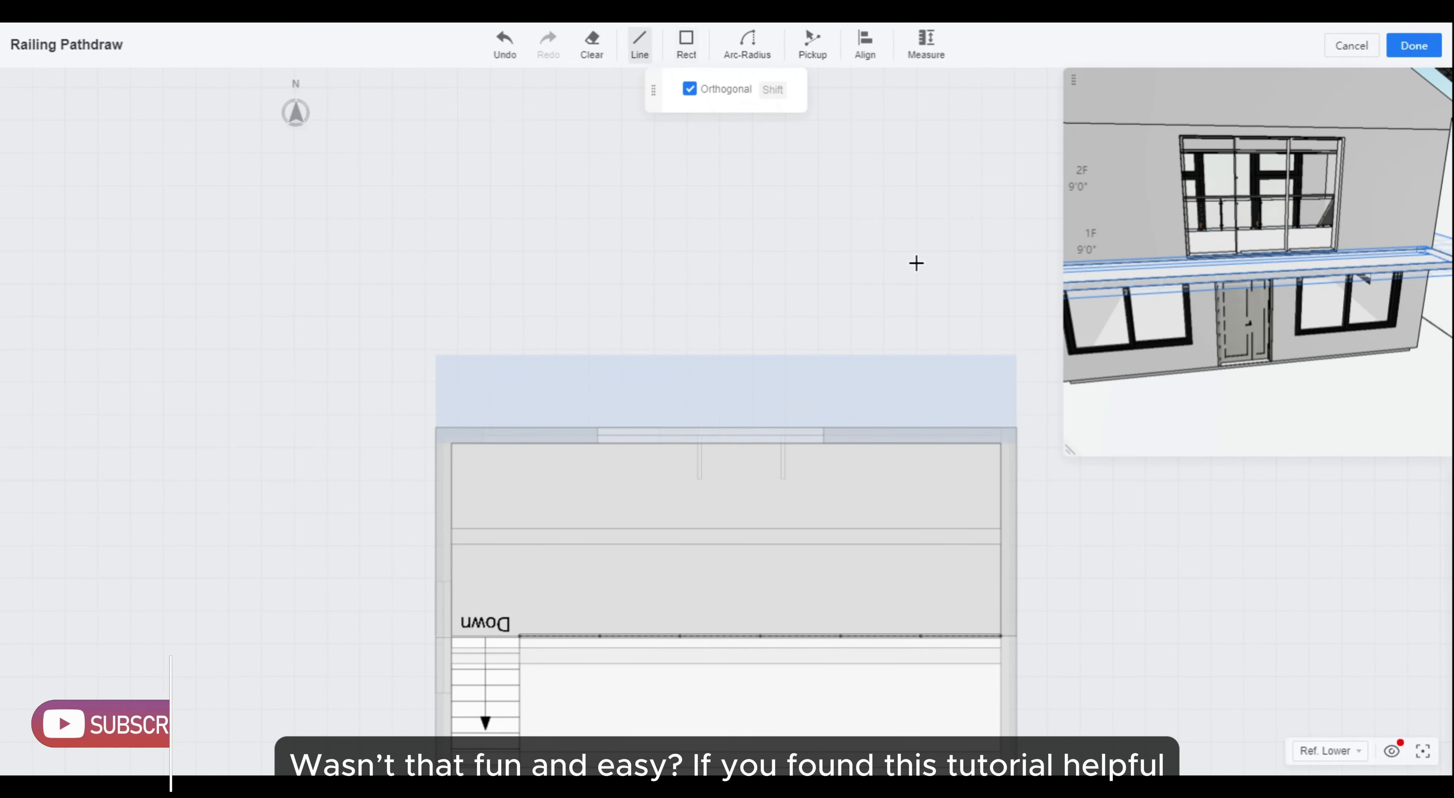
pyautogui.click(1021, 425)
pyautogui.click(1016, 355)
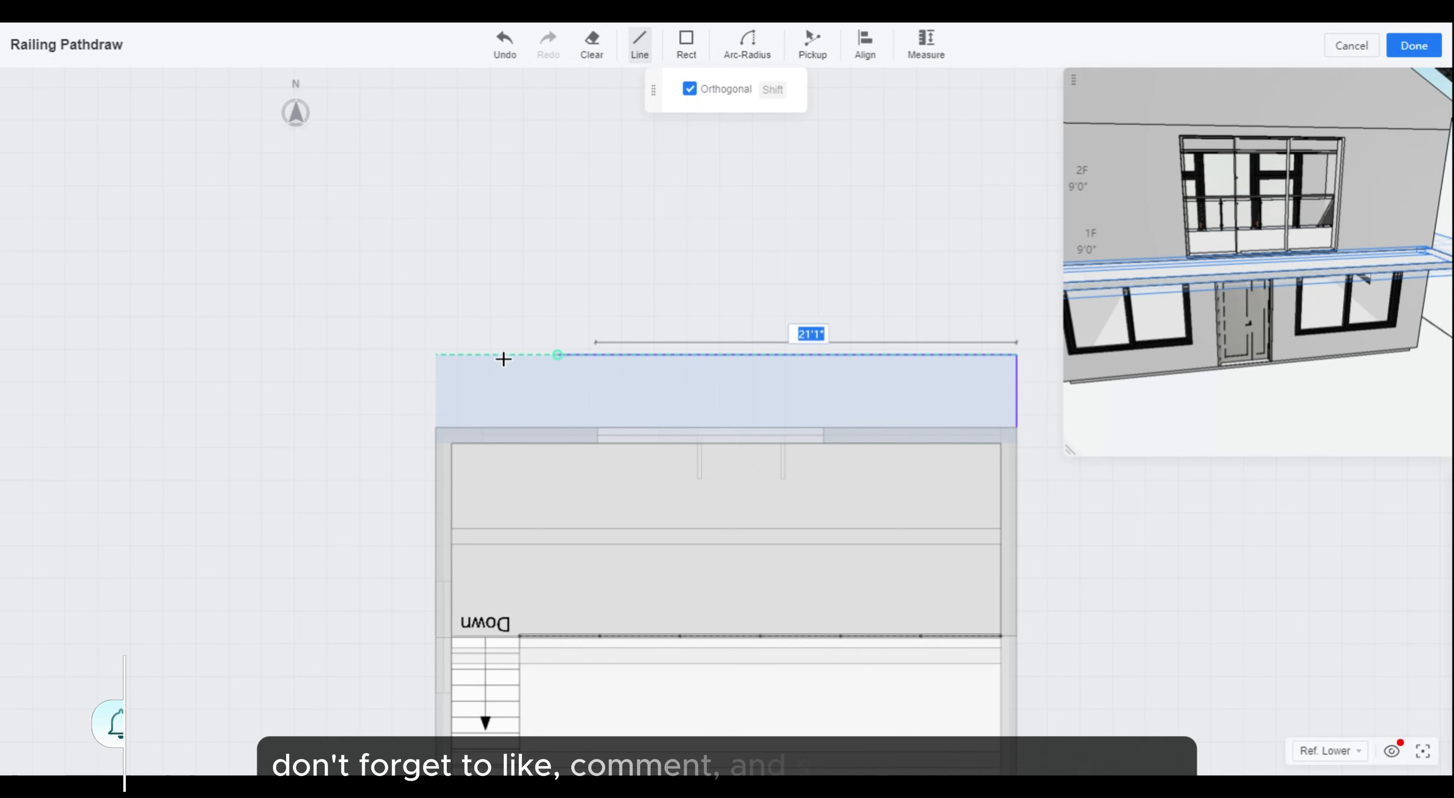
pyautogui.click(436, 355)
pyautogui.click(437, 428)
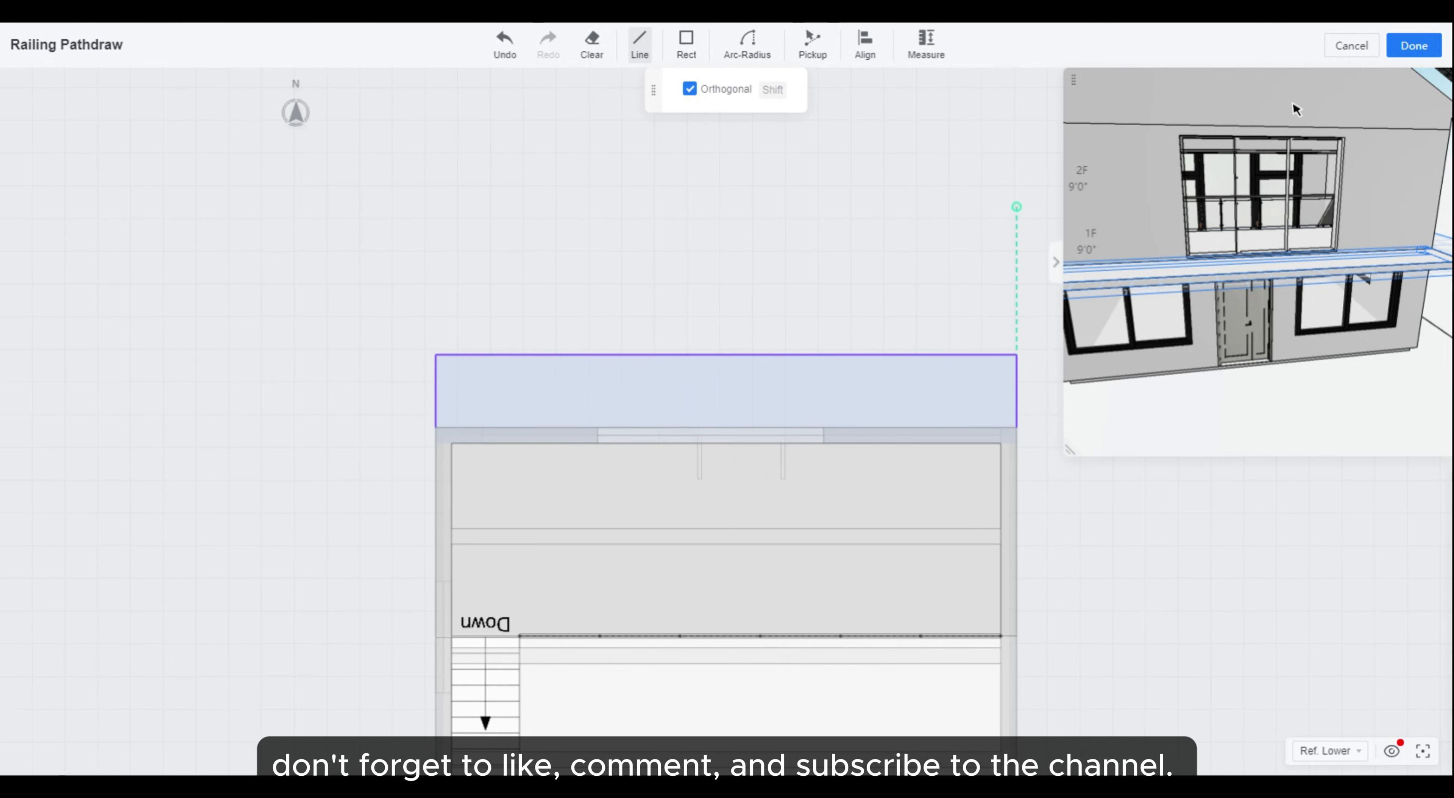
pyautogui.click(1411, 46)
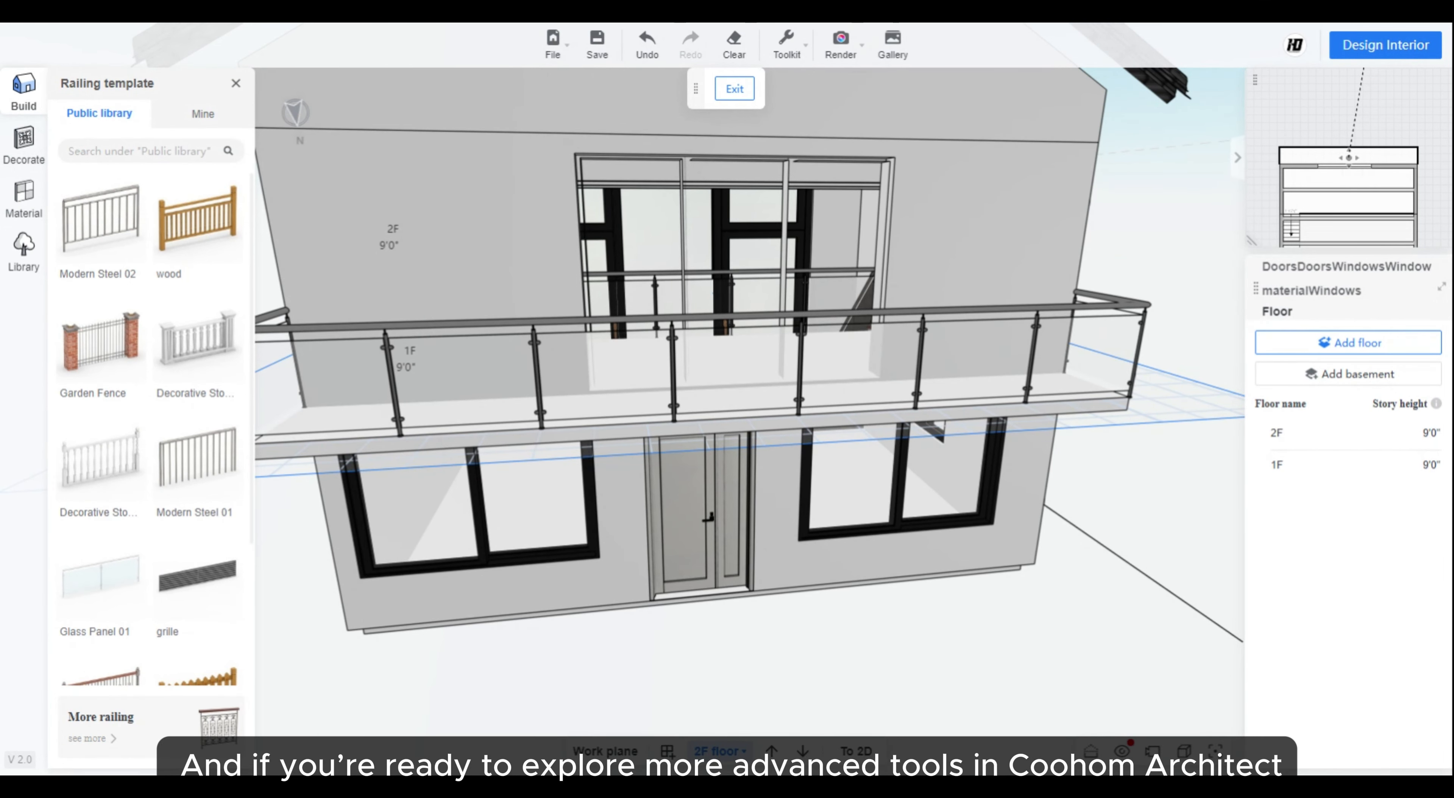
pyautogui.moveTo(1030, 620); pyautogui.dragTo(982, 605)
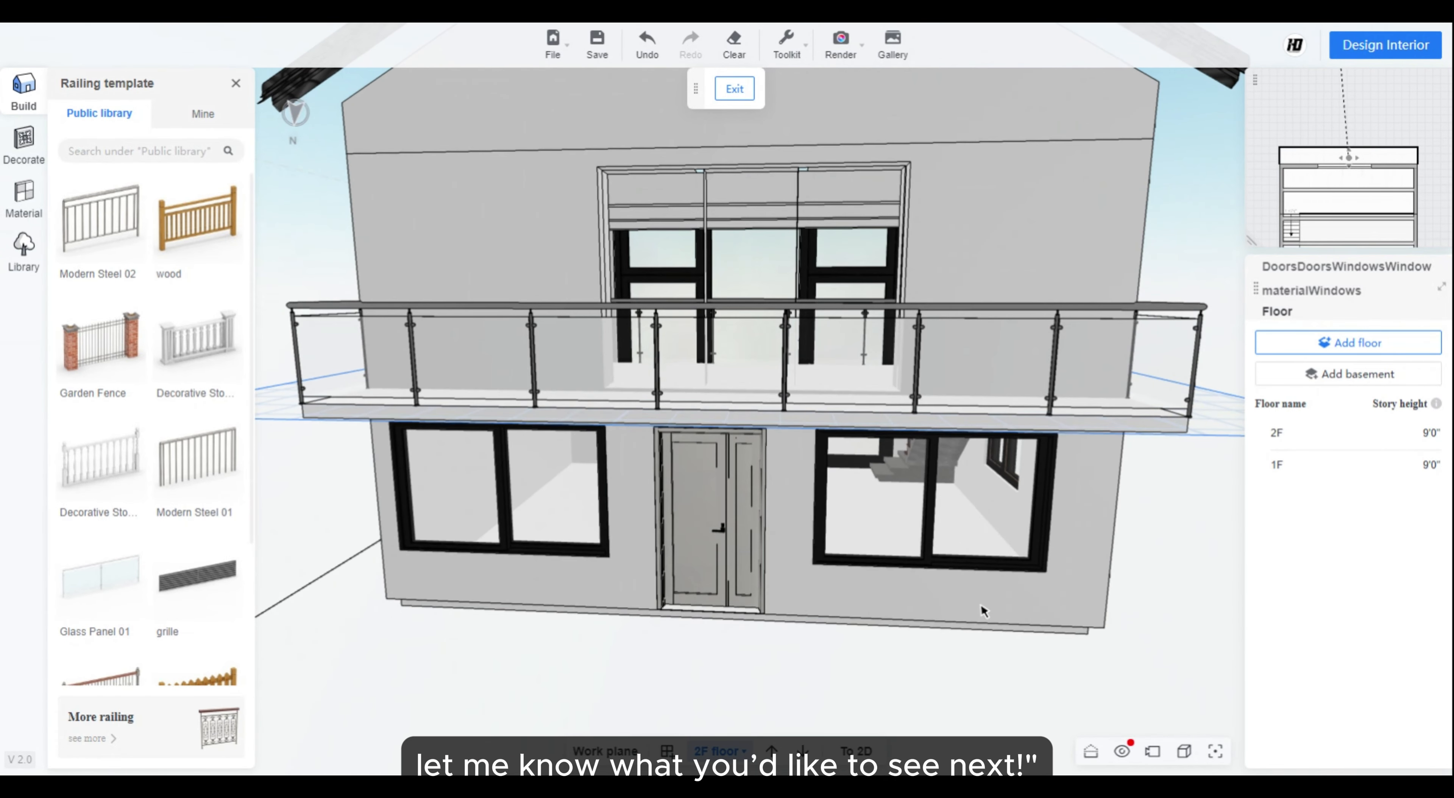